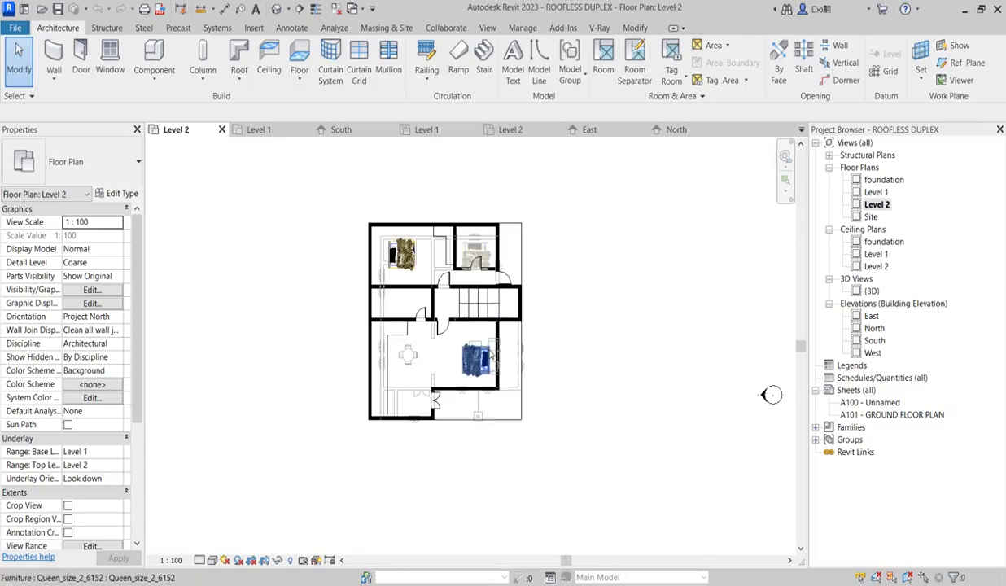
Step: Zoom in and out around the Level 2 floor plan to review its walls, stairs and doors
scroll(373, 263, down, 6)
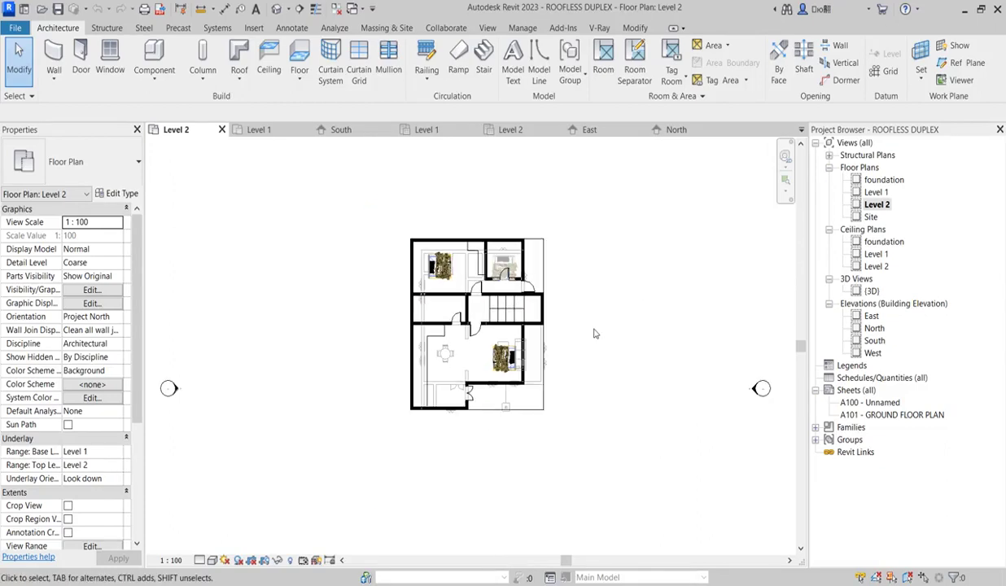
scroll(575, 319, up, 2)
scroll(574, 319, up, 4)
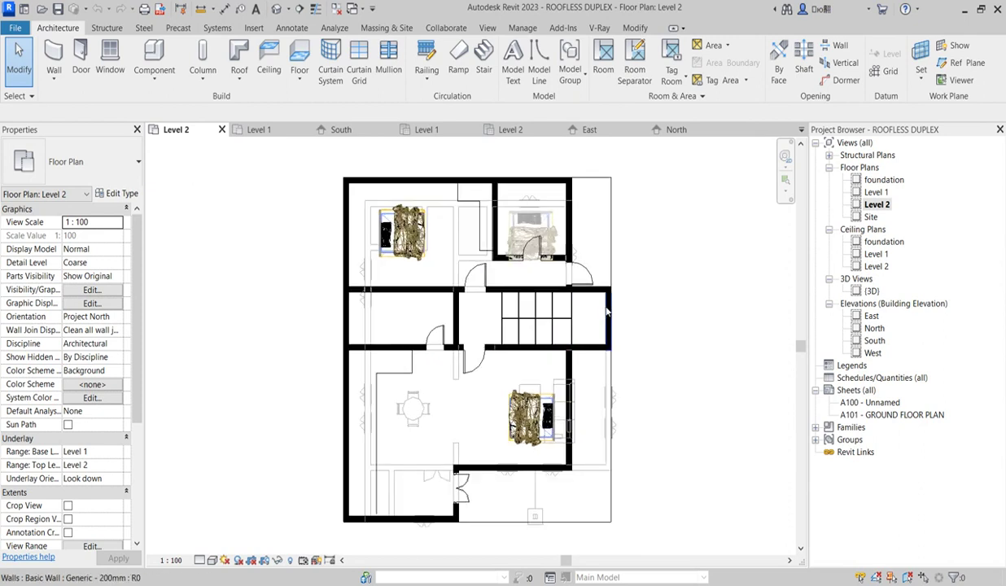
scroll(616, 294, down, 3)
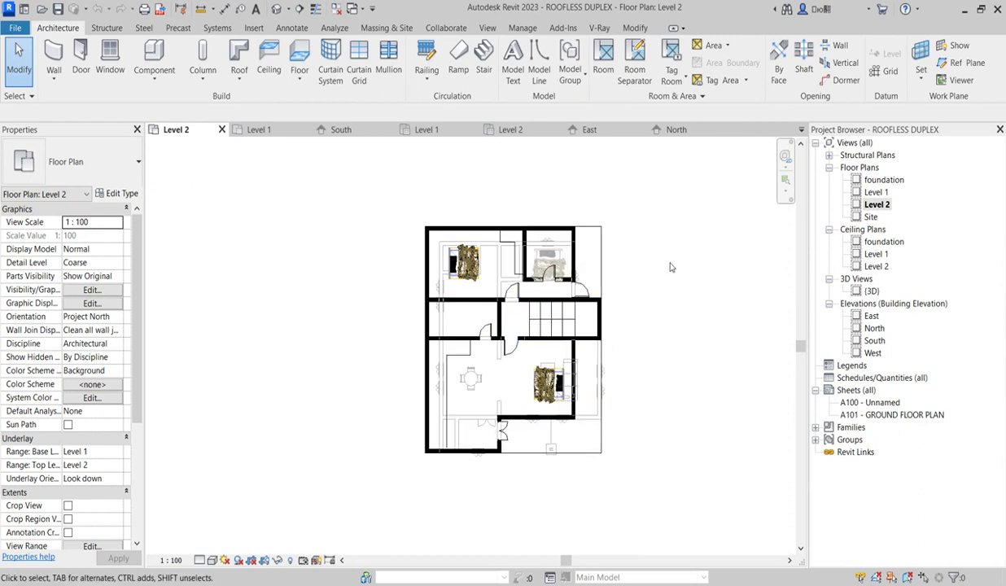
scroll(614, 280, up, 2)
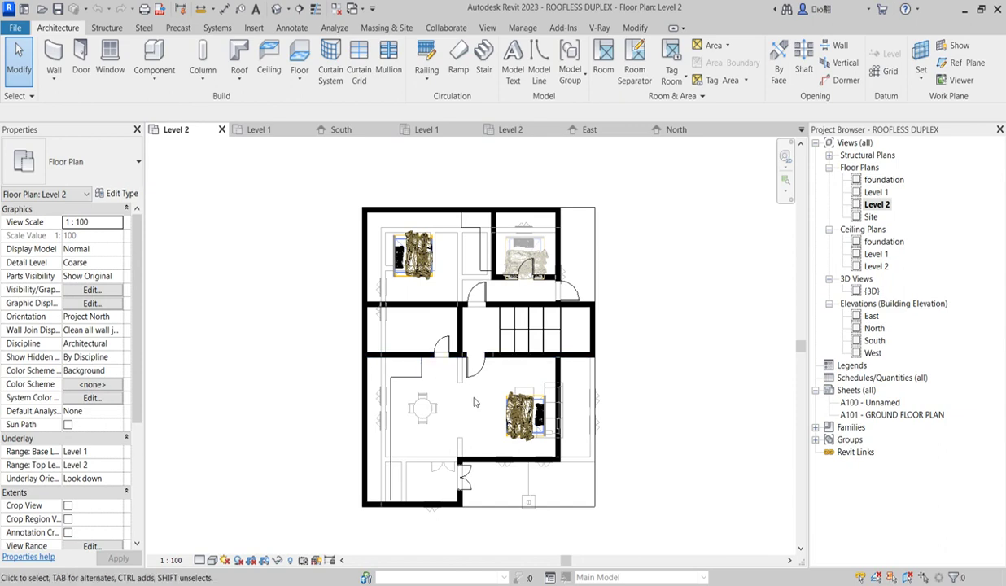
scroll(476, 402, up, 3)
scroll(474, 399, down, 4)
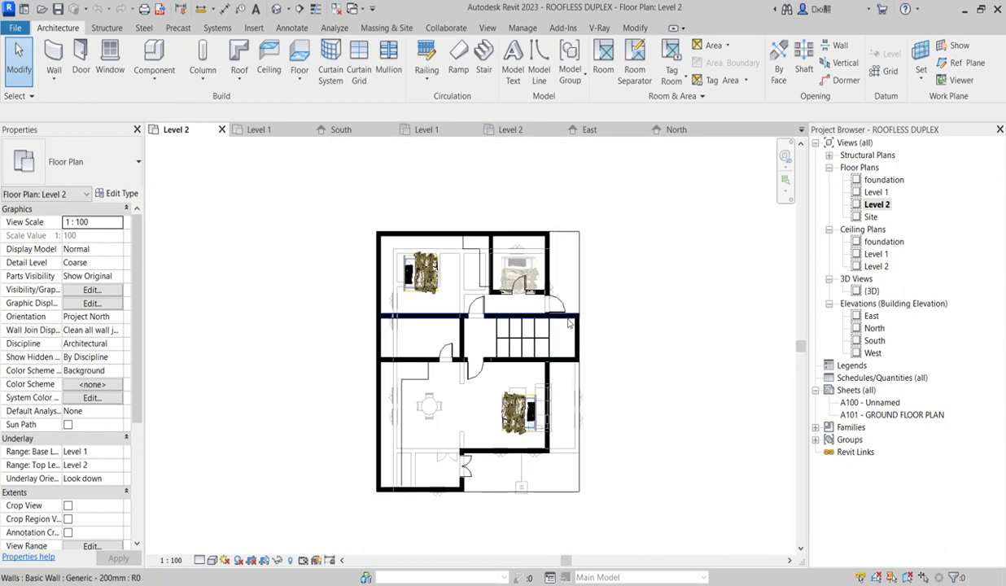
scroll(560, 333, up, 1)
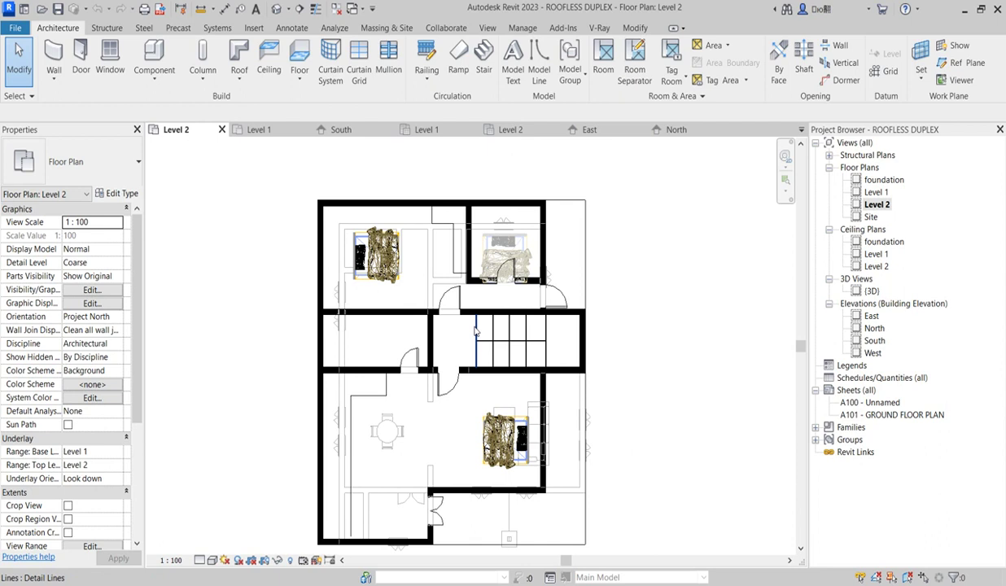
scroll(559, 293, down, 2)
scroll(558, 251, up, 1)
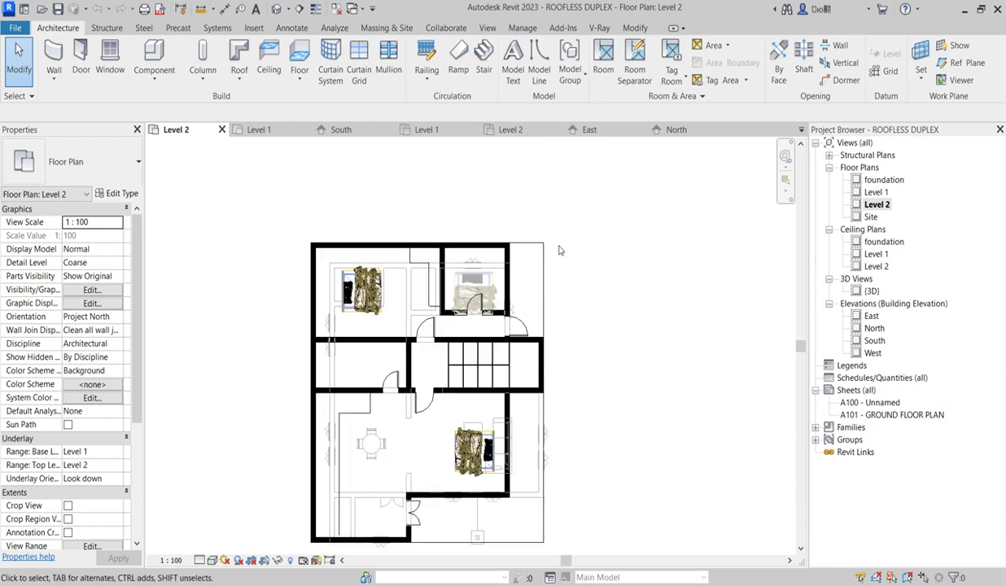
scroll(570, 262, down, 2)
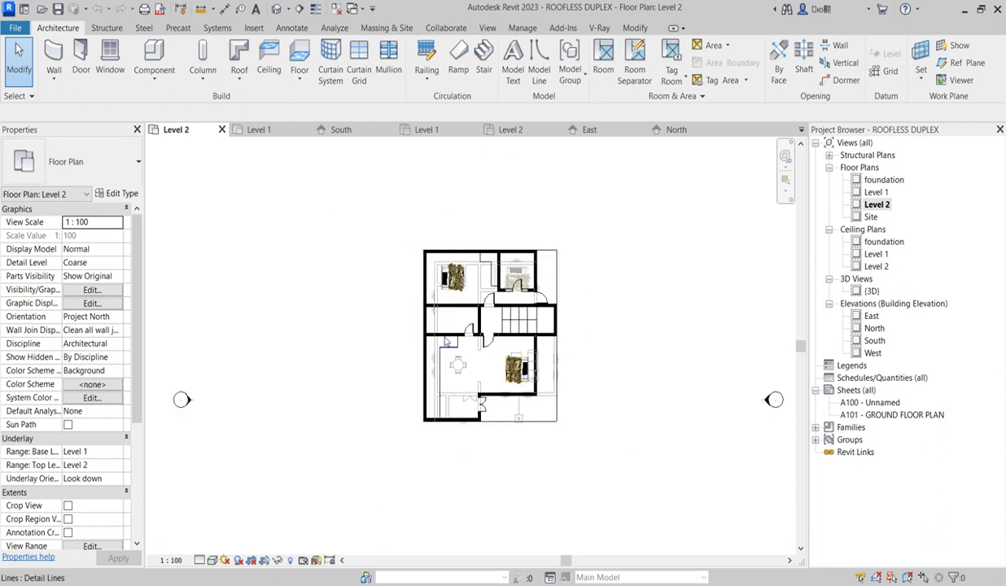
scroll(424, 358, up, 1)
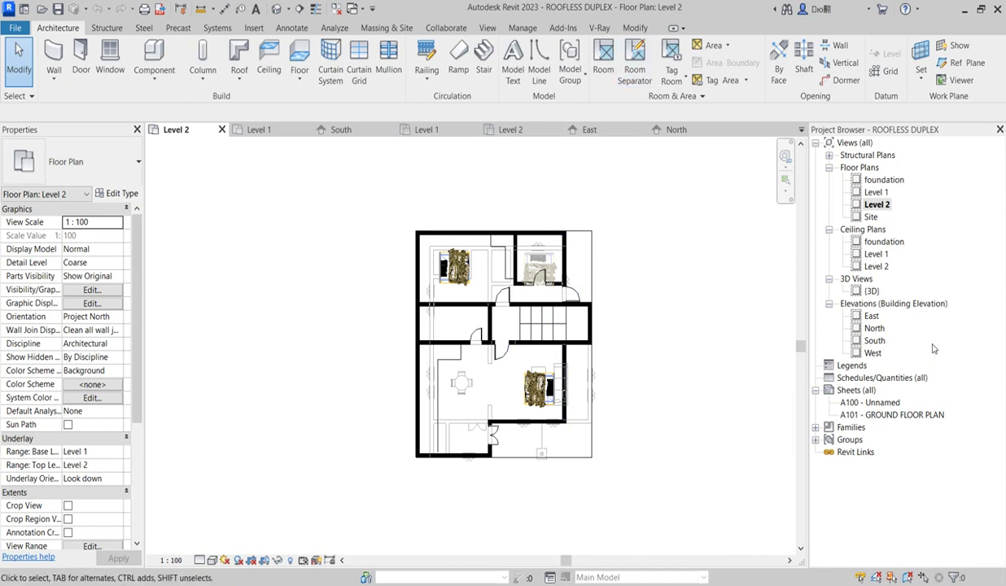
Step: In the South elevation, draw a new Level 4 at a height of 6000
double_click(873, 340)
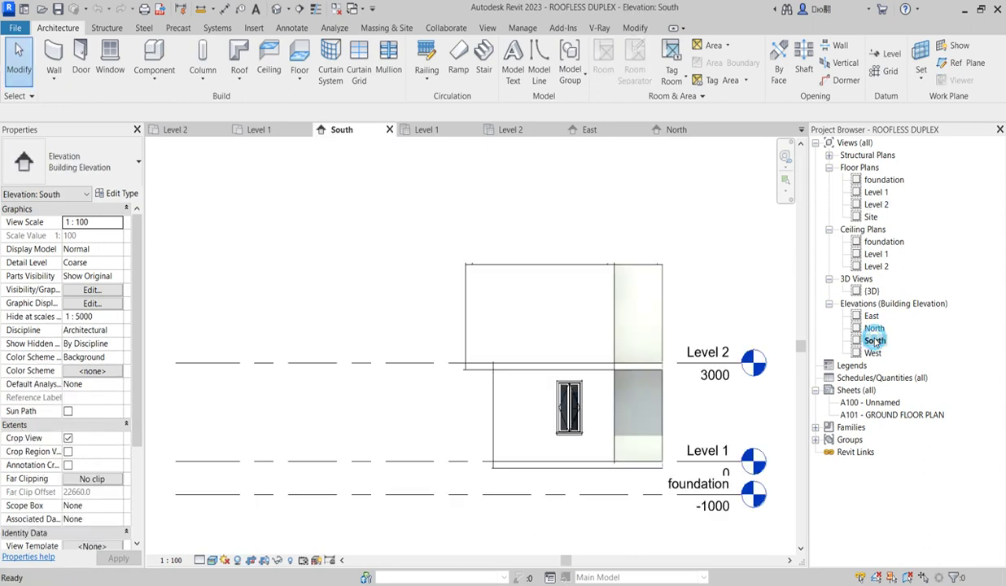
scroll(369, 319, down, 2)
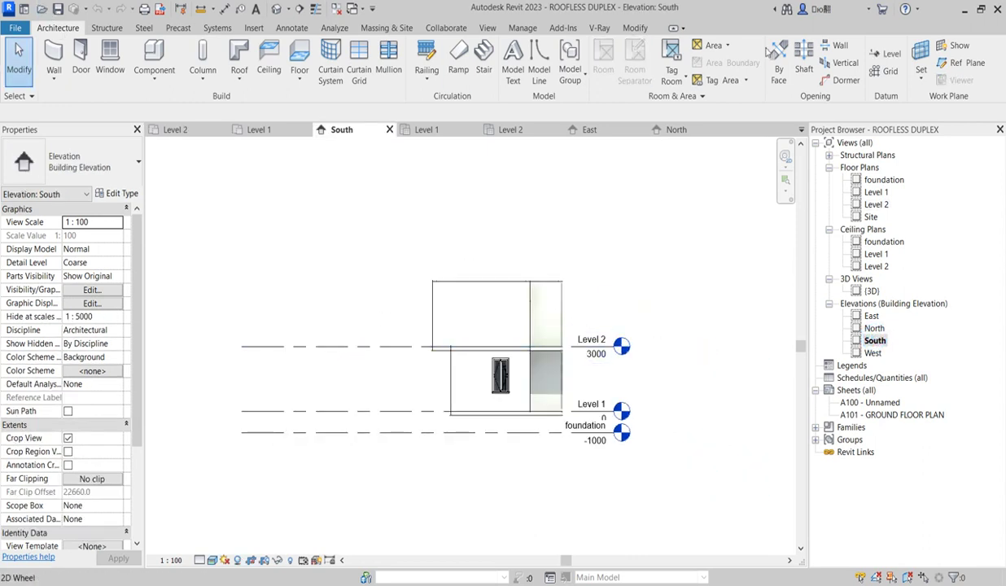
click(893, 57)
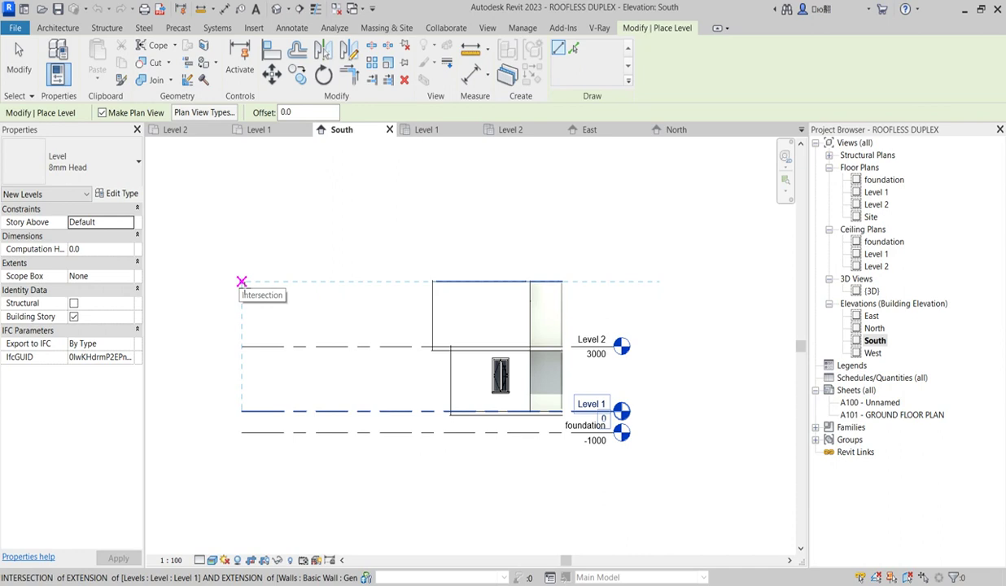
click(242, 282)
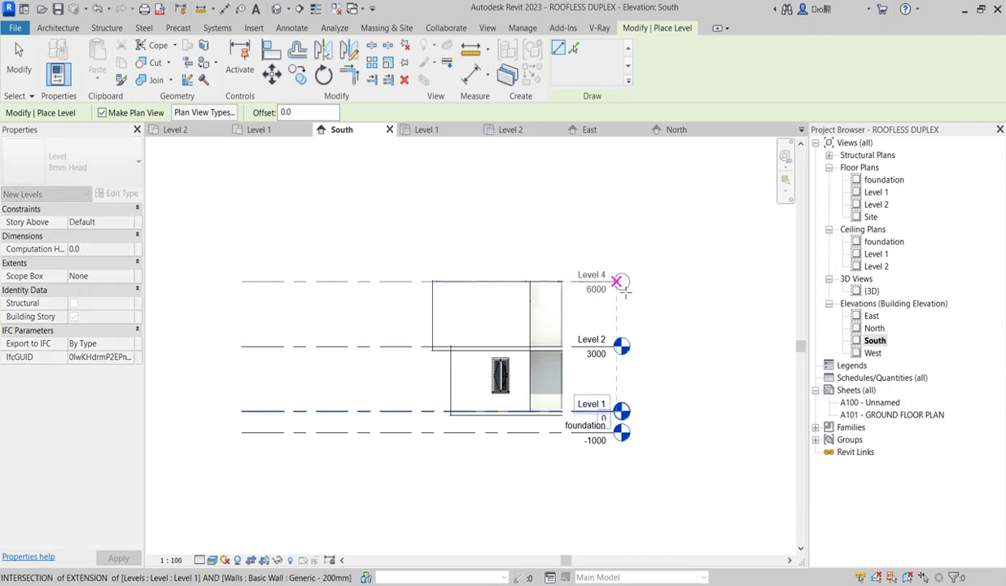
click(618, 283)
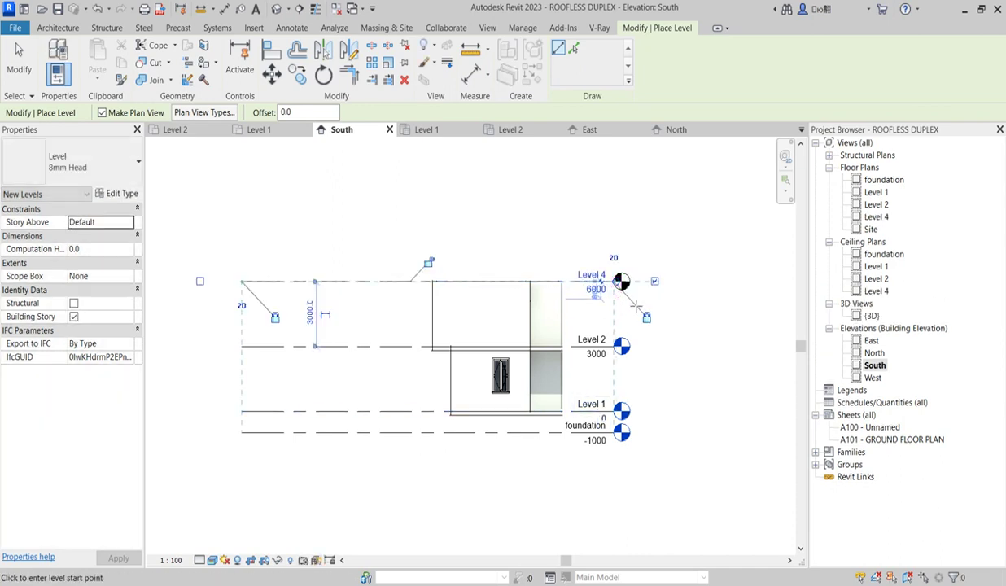
key(Escape)
key(Escape)
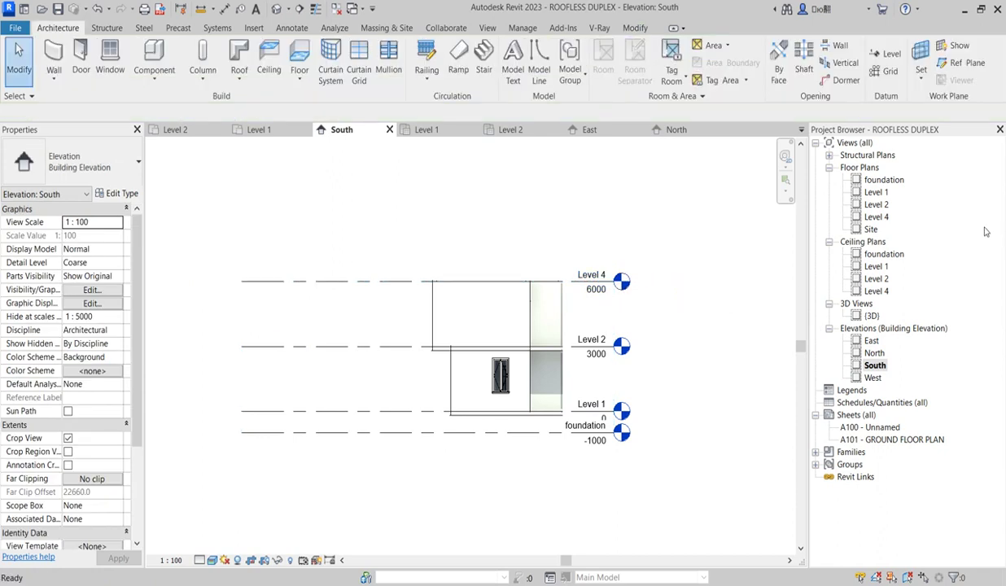
Step: Rename the Level 4 floor plan and its matching level to 'Level 3'
double_click(878, 218)
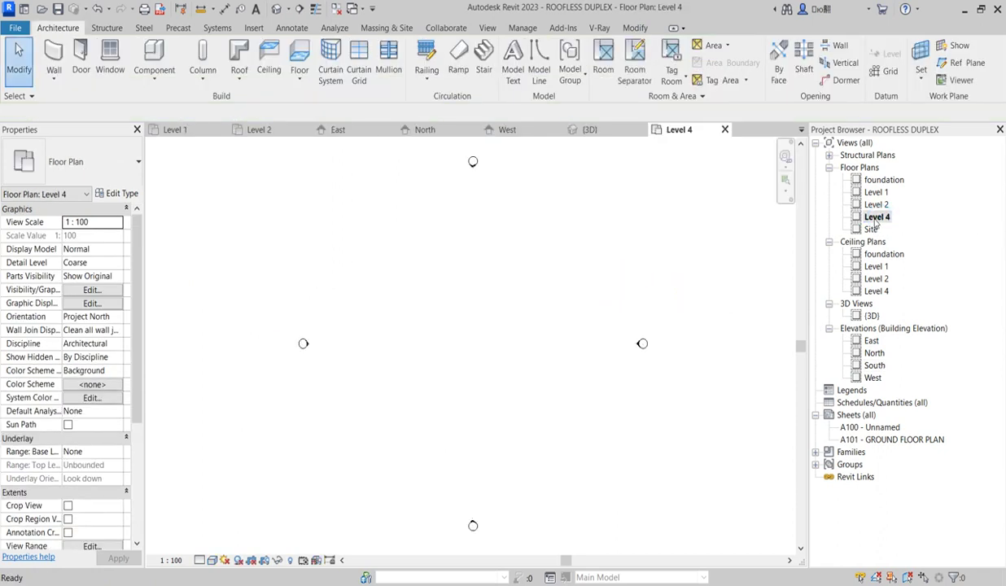
right_click(875, 218)
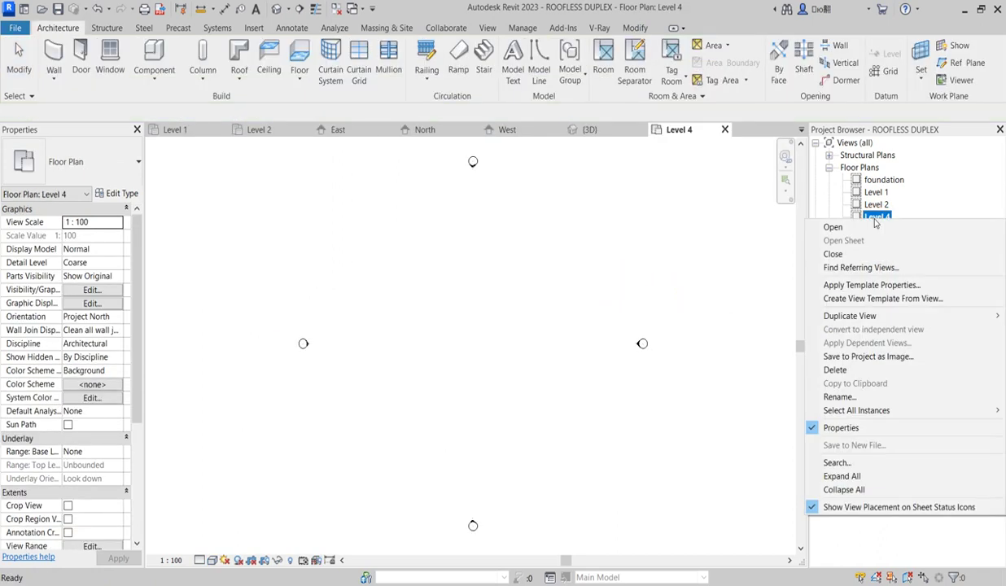
click(841, 397)
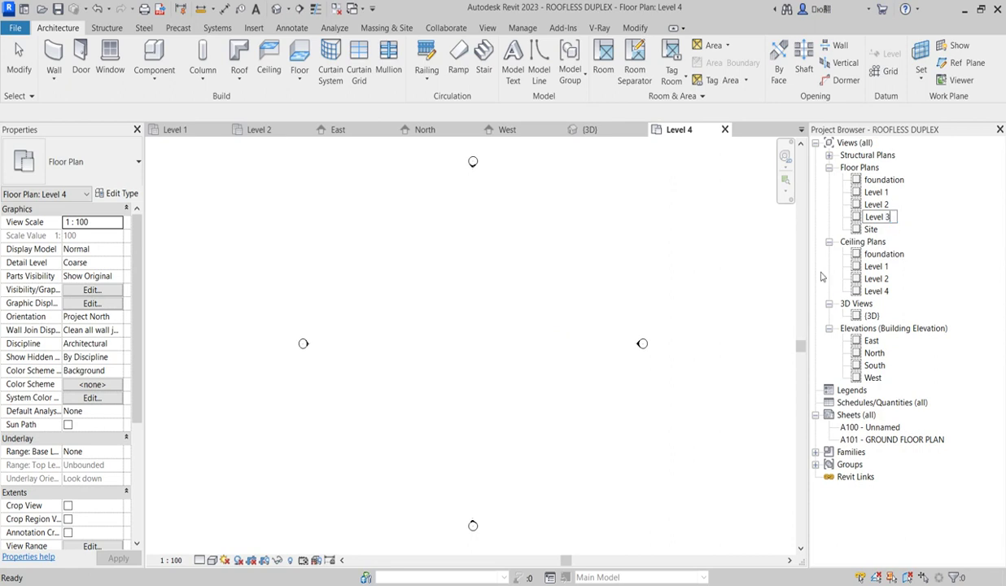
text(Level 3)
click(604, 304)
click(554, 310)
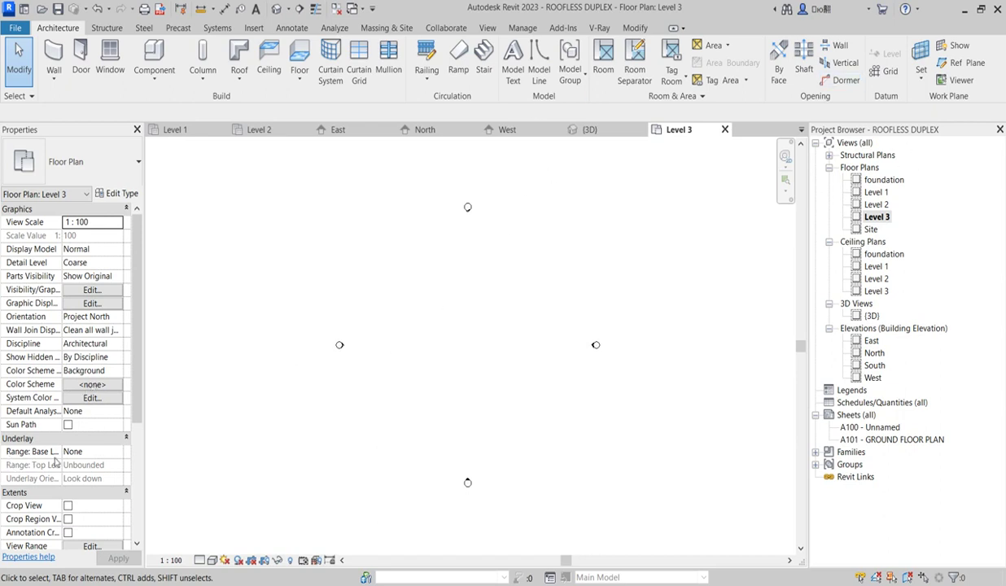
Step: Set the Level 3 plan's underlay base level to Level 2
click(97, 451)
click(117, 451)
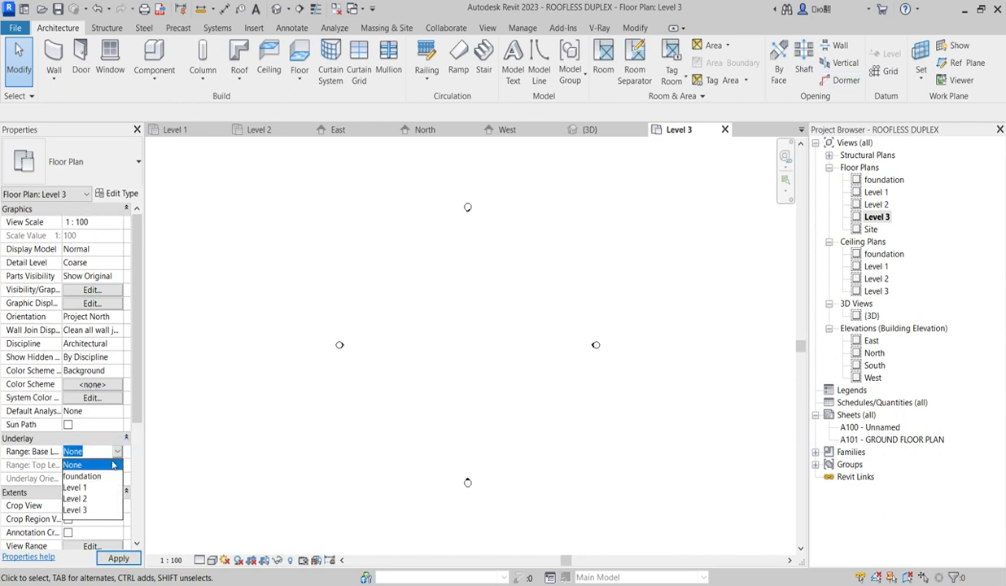
click(74, 498)
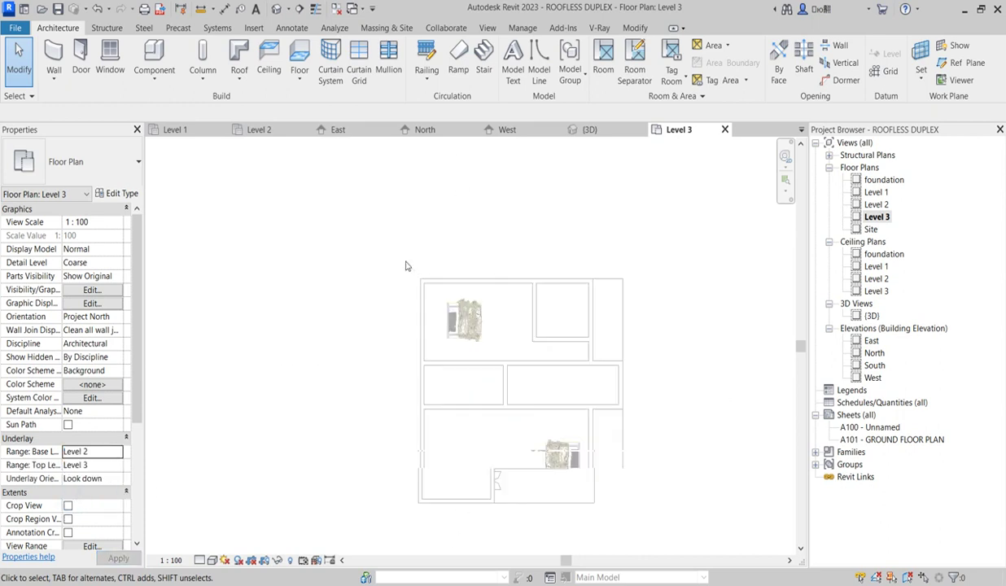
scroll(393, 333, down, 4)
scroll(481, 358, up, 3)
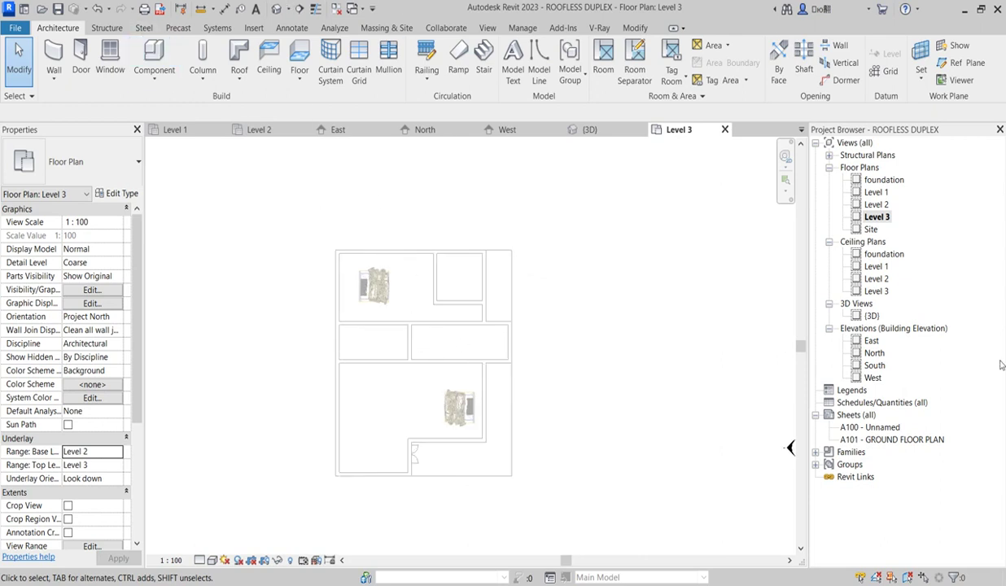
Step: Sketch a closed rectangle of Generic - 200mm walls, 3000 high, with a 6400 bottom side
click(54, 55)
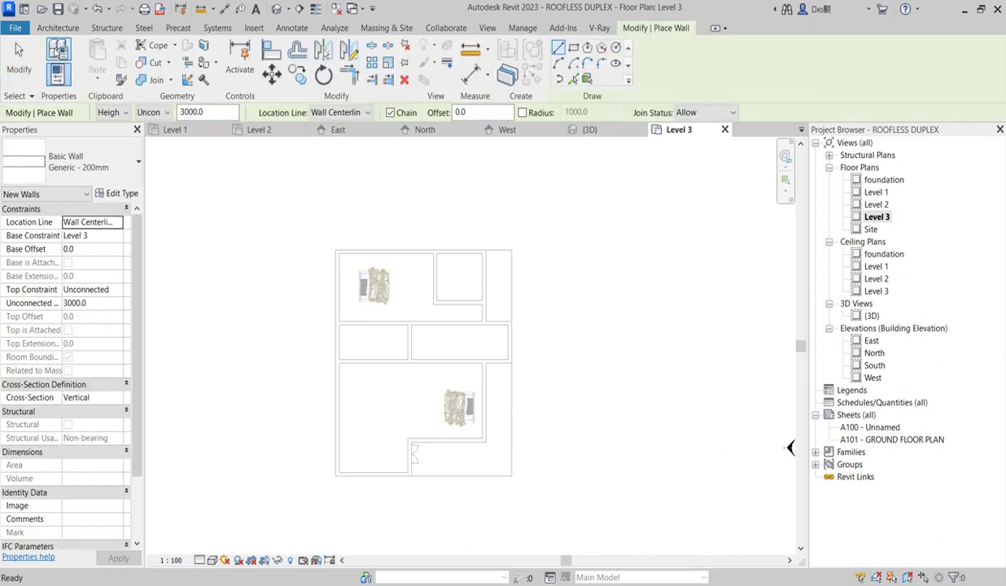
scroll(506, 339, up, 4)
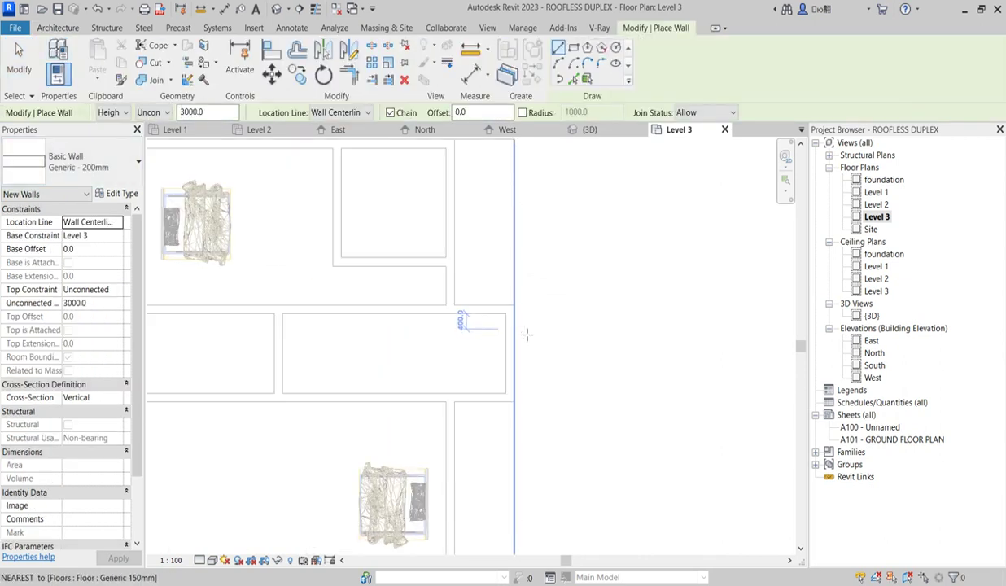
scroll(514, 314, up, 2)
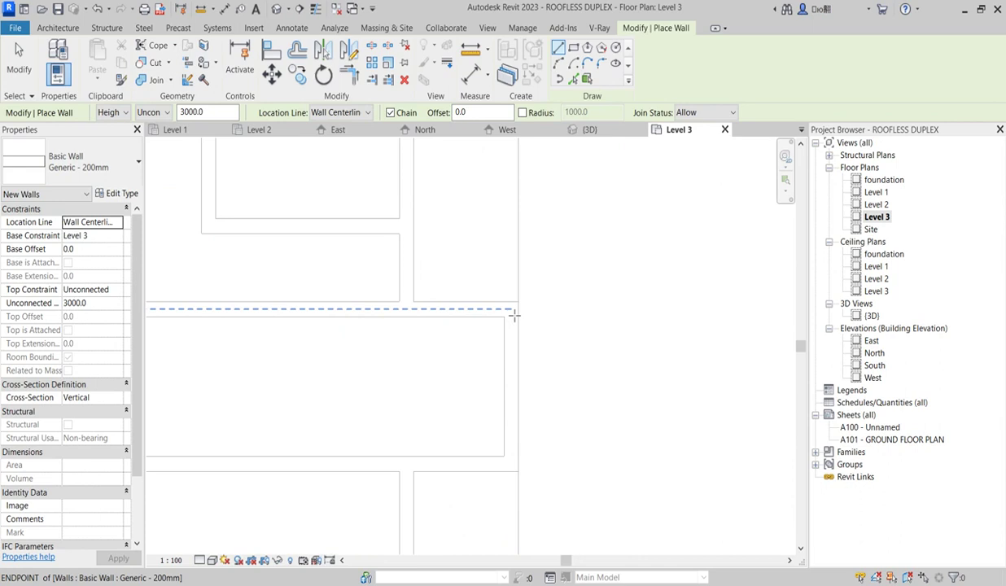
click(510, 309)
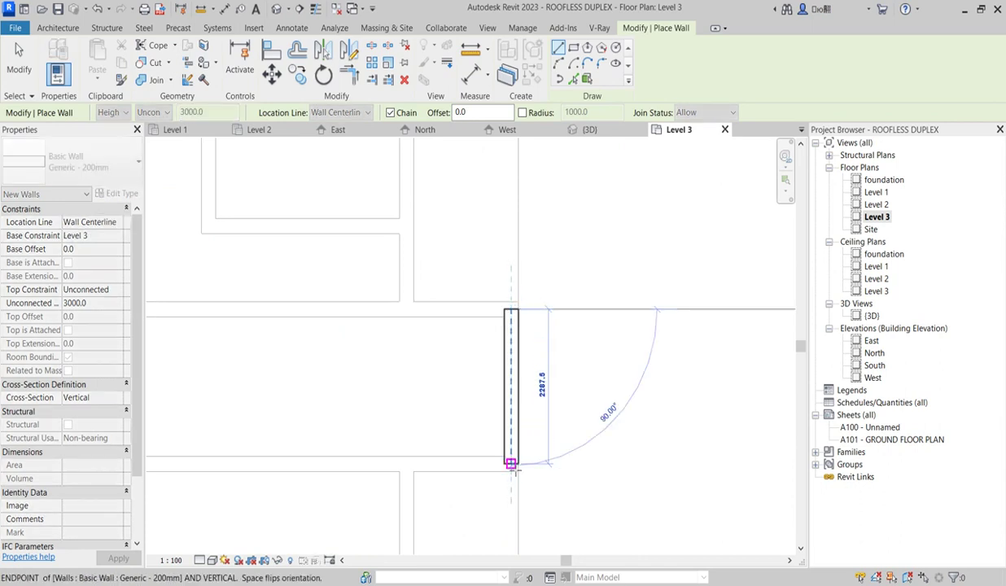
click(511, 464)
scroll(497, 456, down, 3)
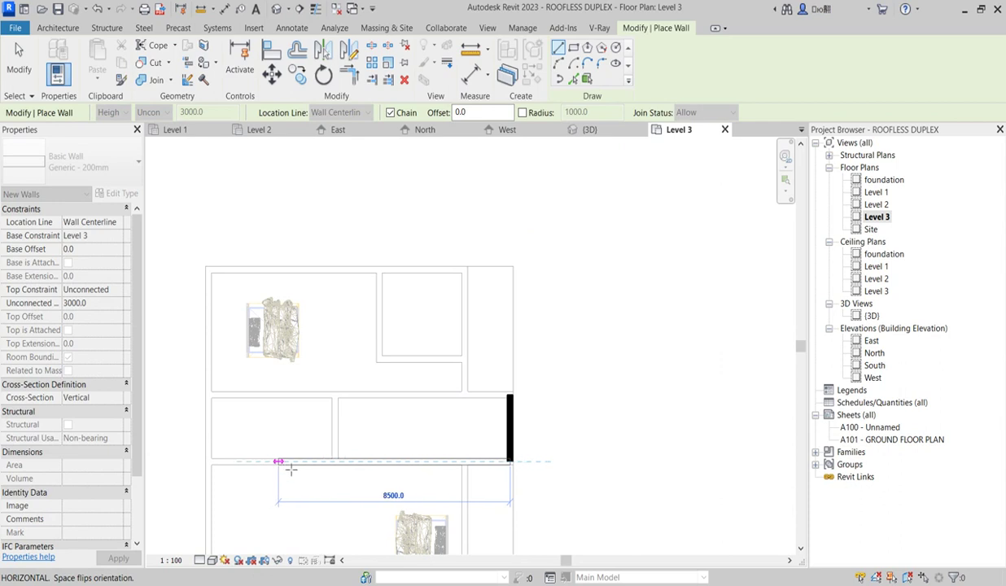
scroll(330, 462, down, 2)
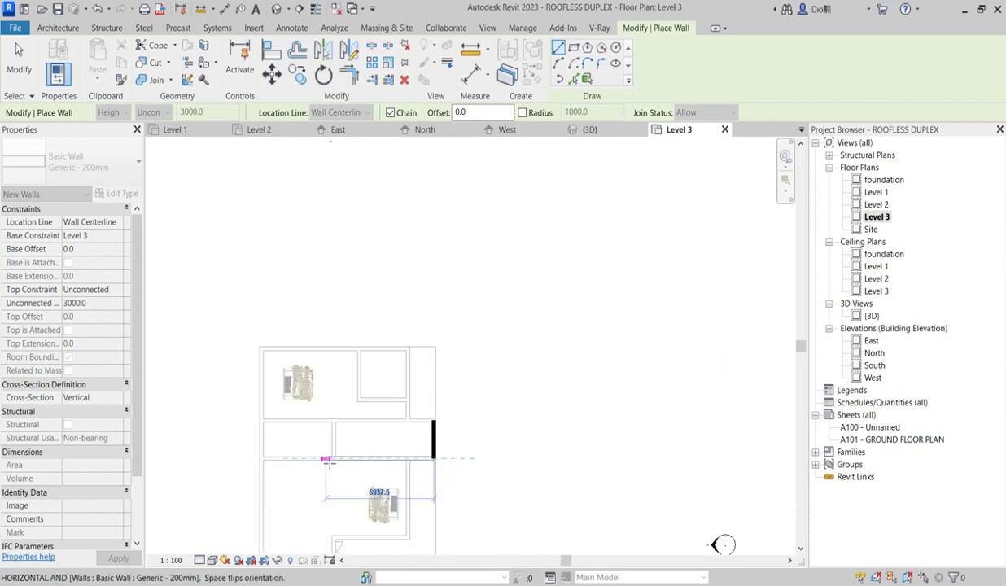
scroll(333, 461, up, 2)
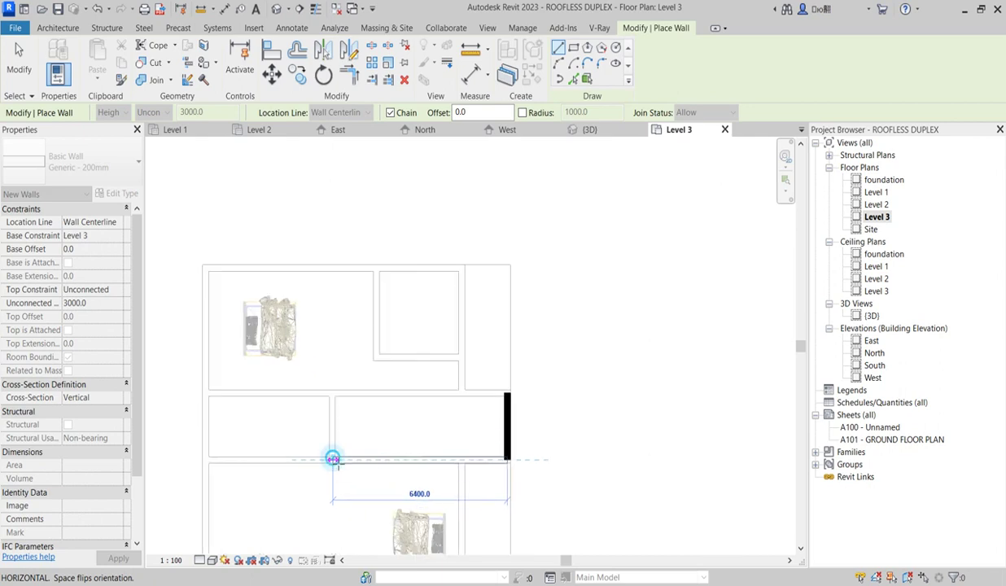
click(333, 459)
click(333, 393)
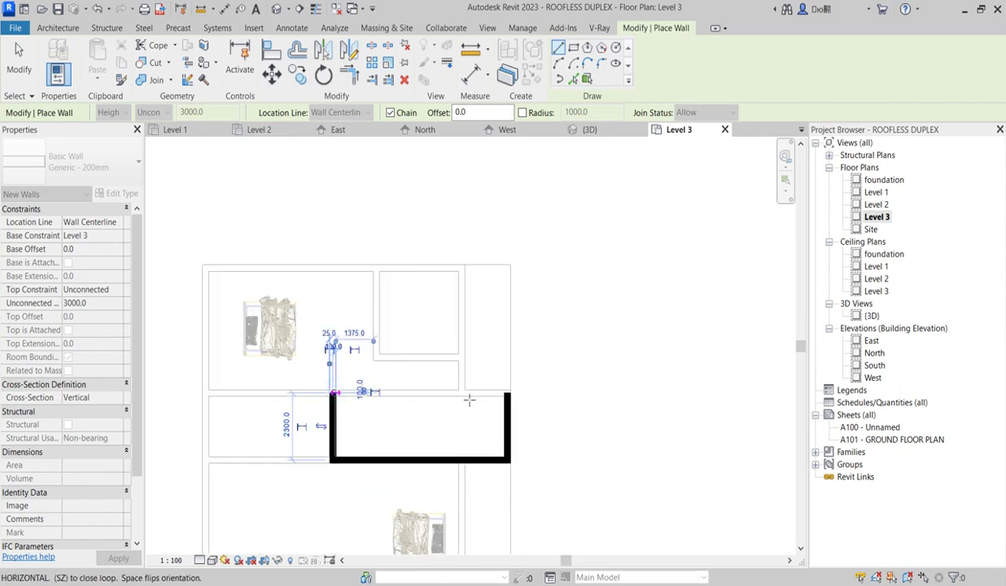
click(511, 393)
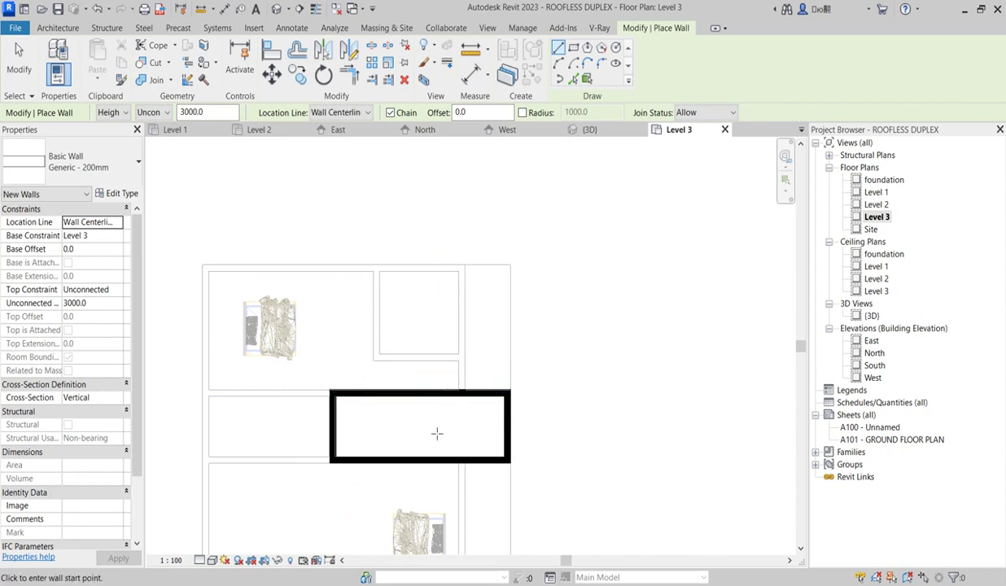
scroll(412, 399, up, 1)
click(273, 52)
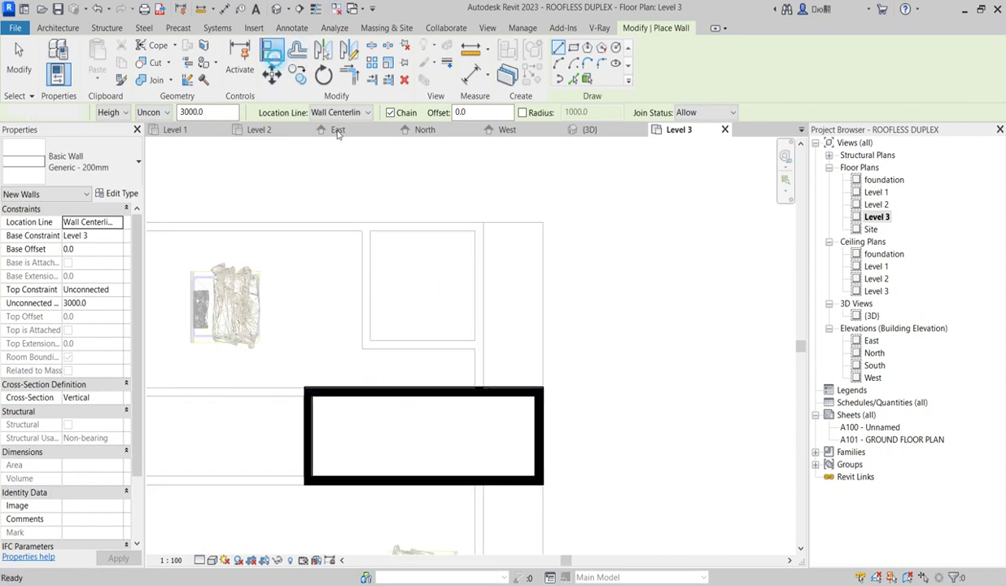
Step: Try aligning a Level 3 wall face to a wall edge, then cancel the alignment
scroll(323, 399, up, 1)
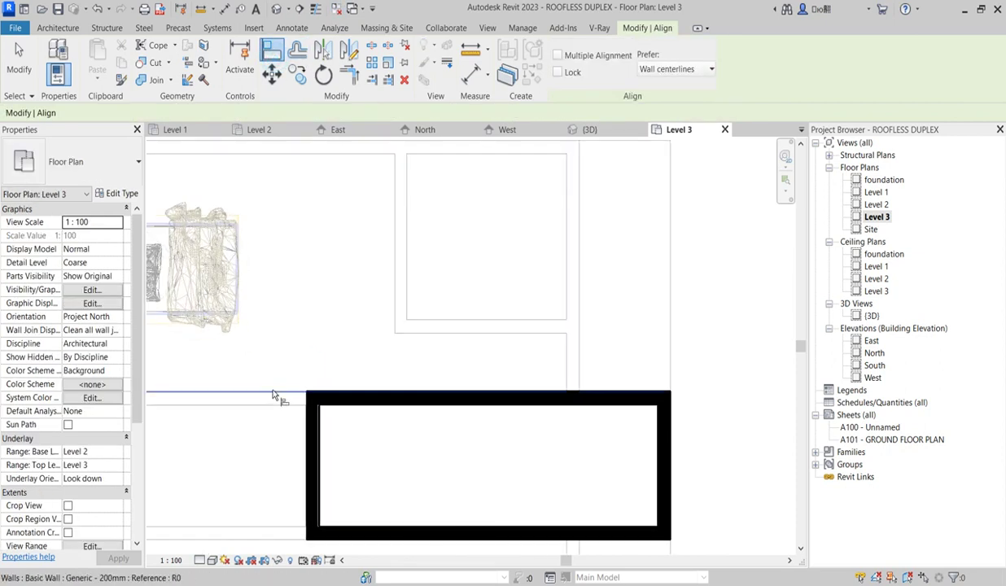
click(391, 392)
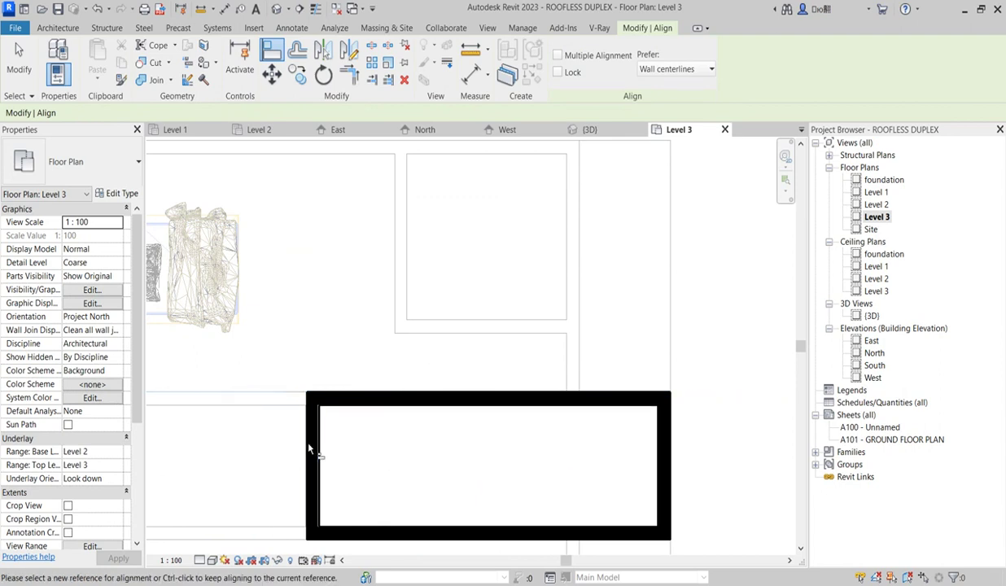
scroll(318, 460, up, 2)
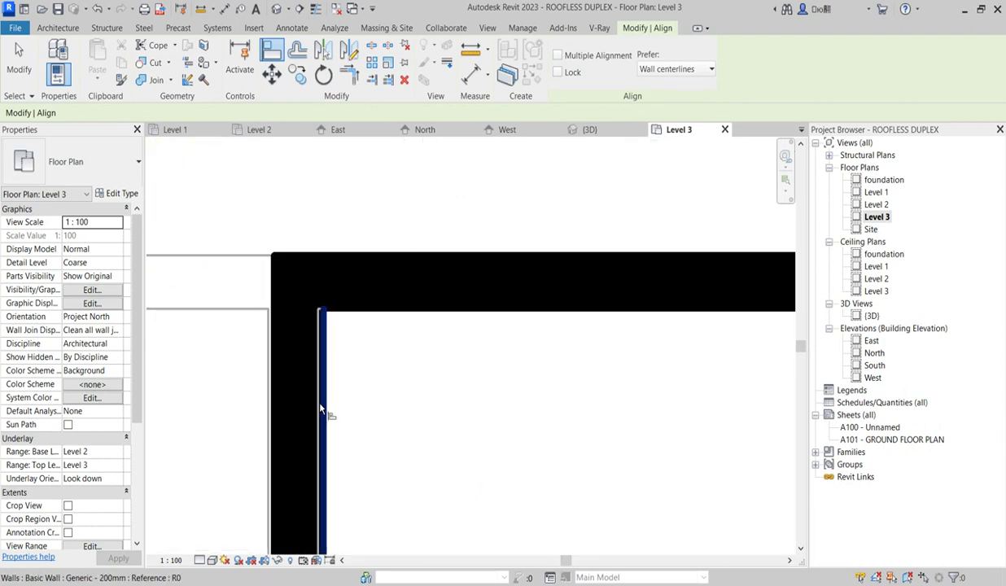
click(322, 400)
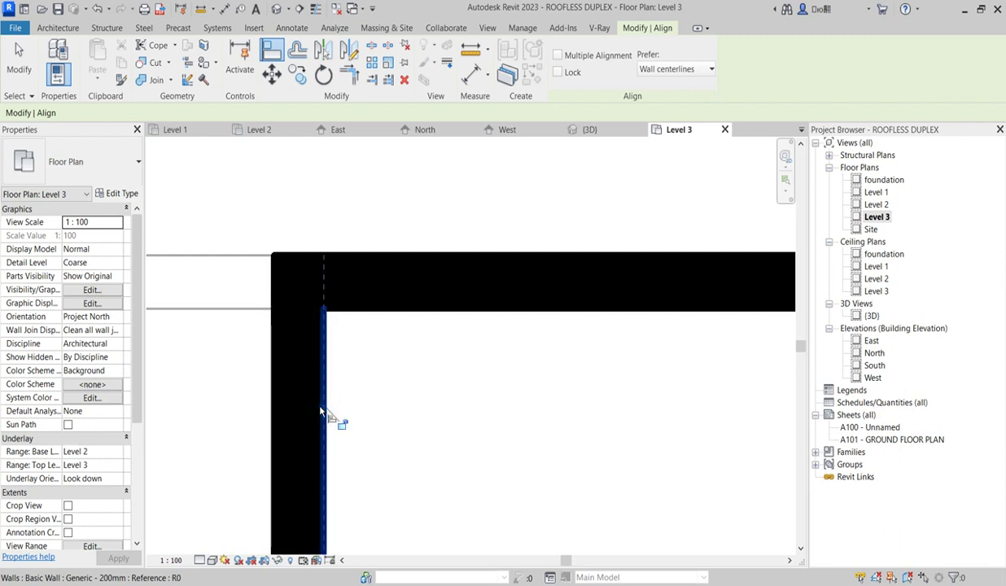
scroll(330, 415, down, 5)
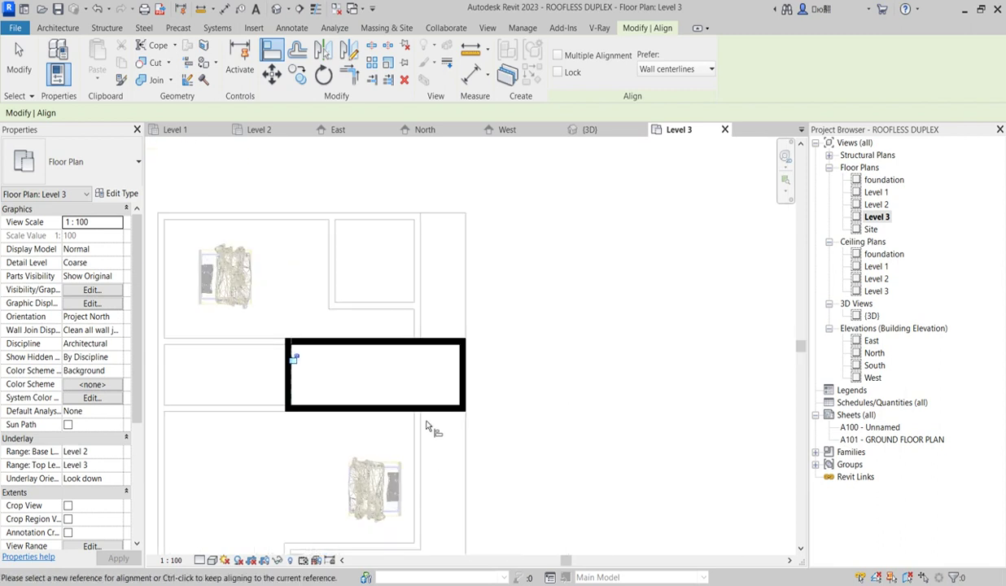
scroll(521, 330, down, 1)
right_click(507, 315)
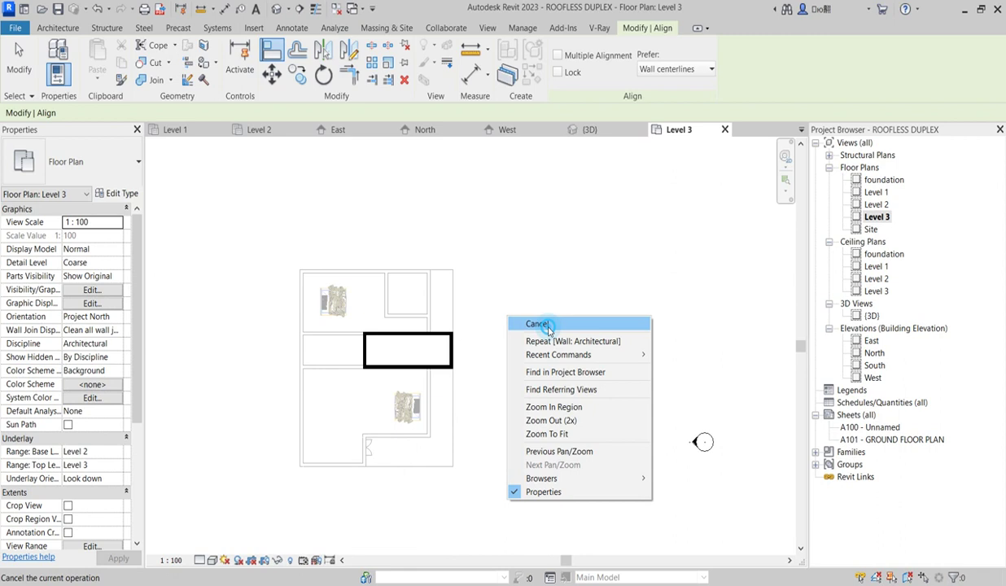
click(544, 325)
scroll(433, 378, up, 2)
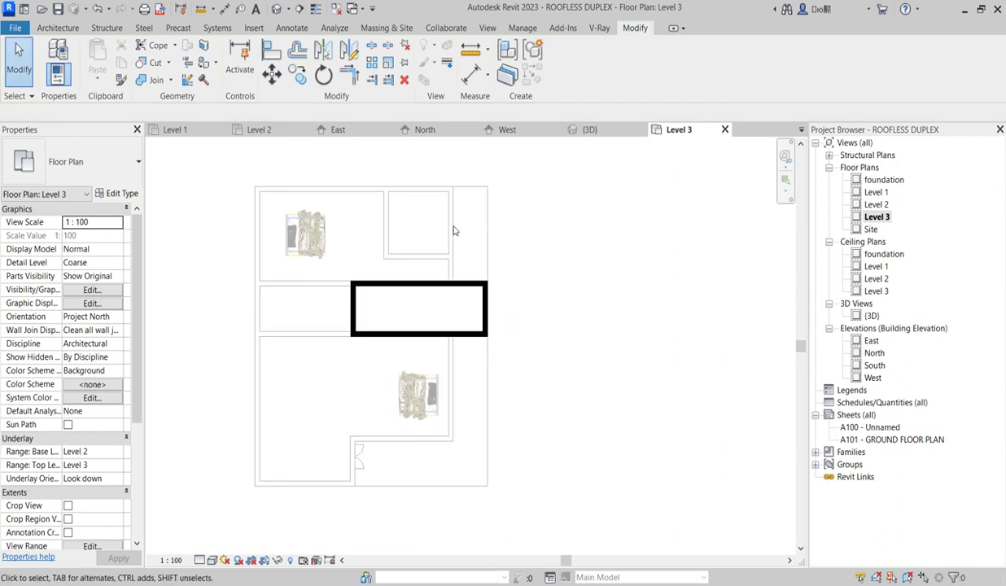
Step: On the Level 2 plan, align the central wall's face to the reference line
double_click(876, 205)
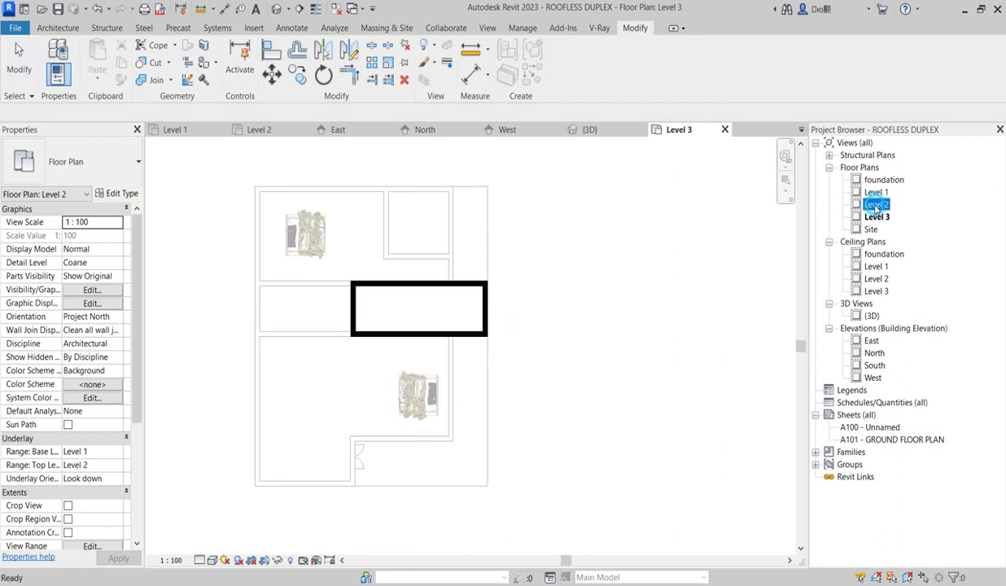
scroll(495, 312, up, 4)
scroll(524, 314, up, 2)
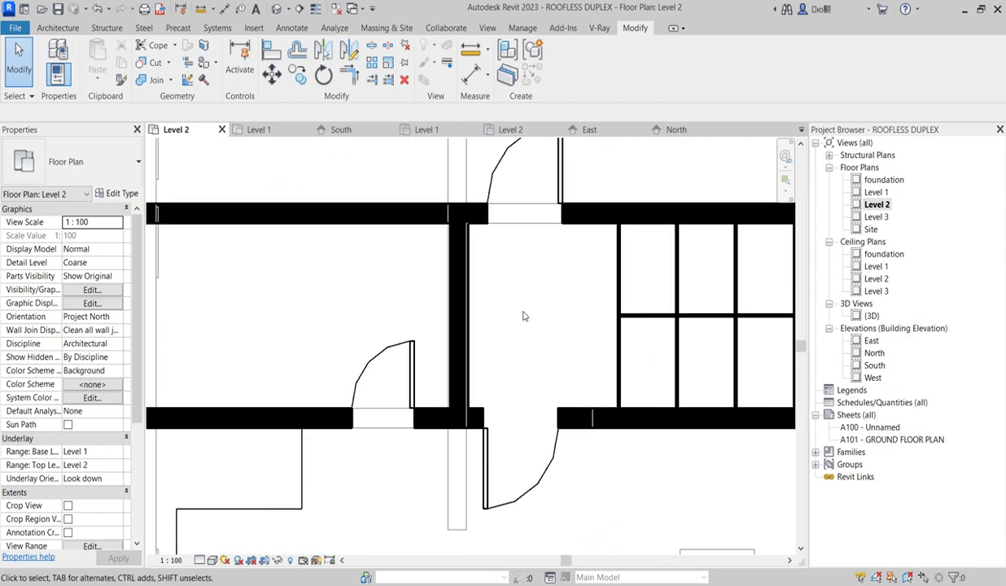
click(271, 51)
scroll(443, 281, up, 3)
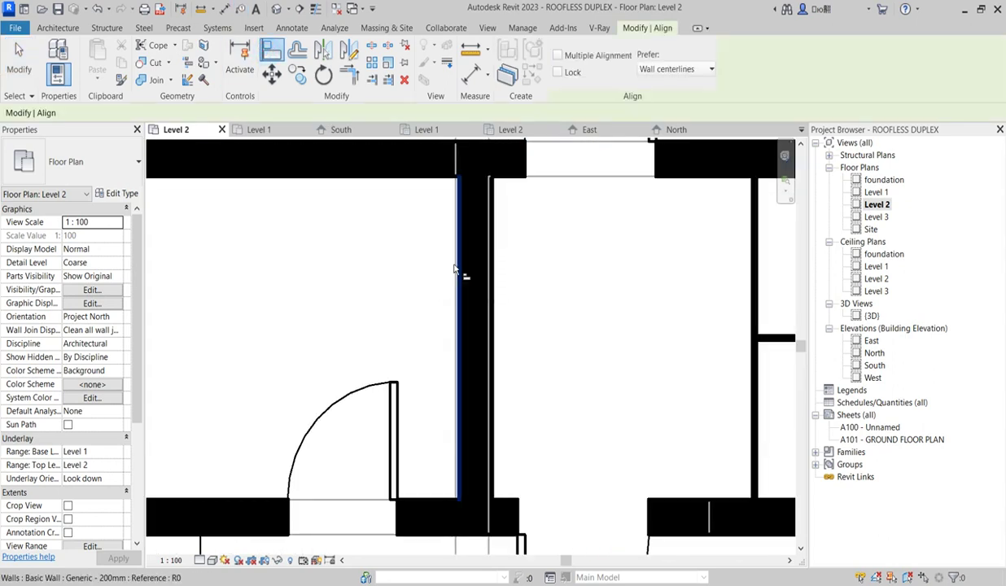
click(456, 267)
click(458, 283)
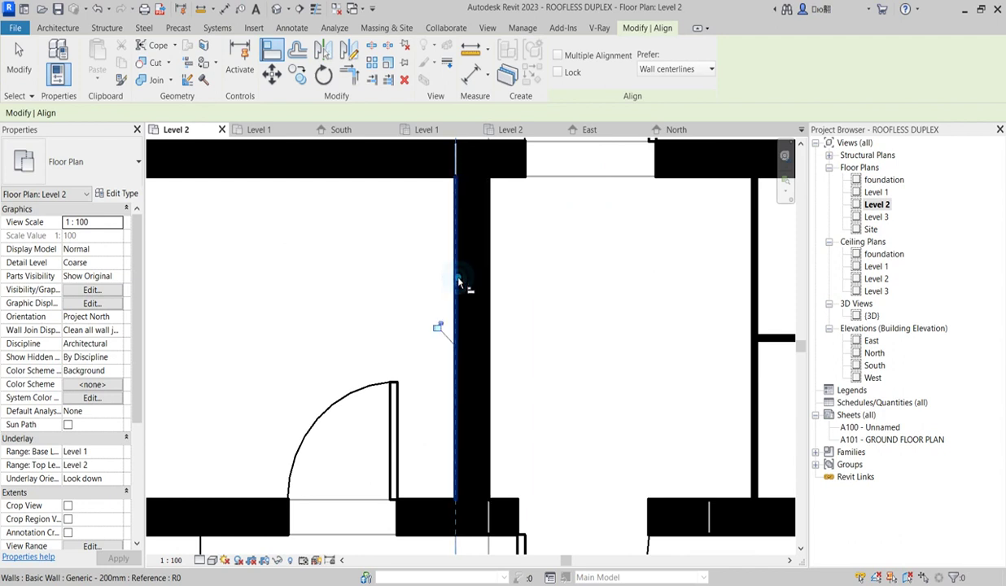
scroll(458, 282, down, 3)
Step: On Level 3, move the upper-left wall onto the underlay wall intersection
double_click(873, 217)
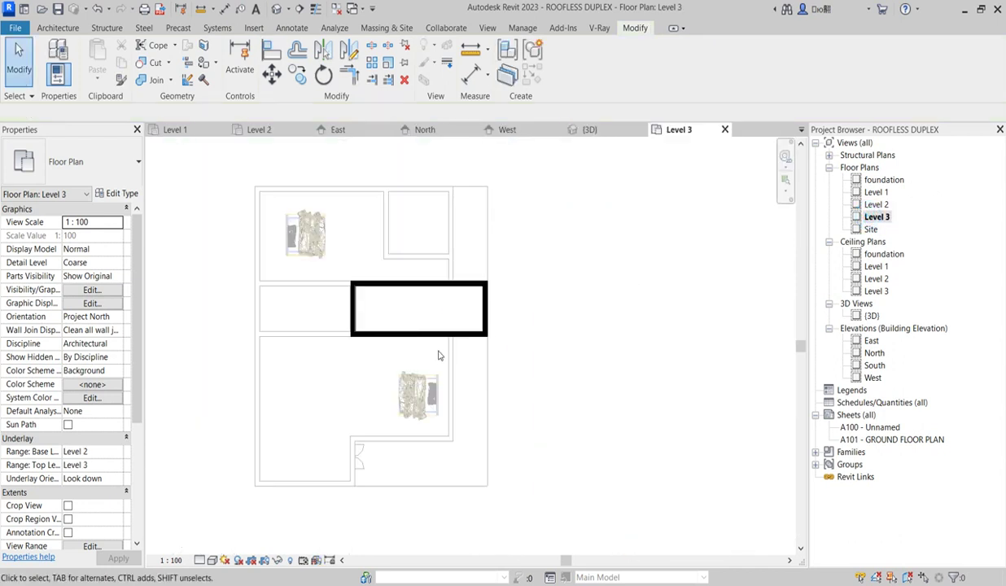
scroll(346, 317, up, 5)
scroll(369, 308, up, 2)
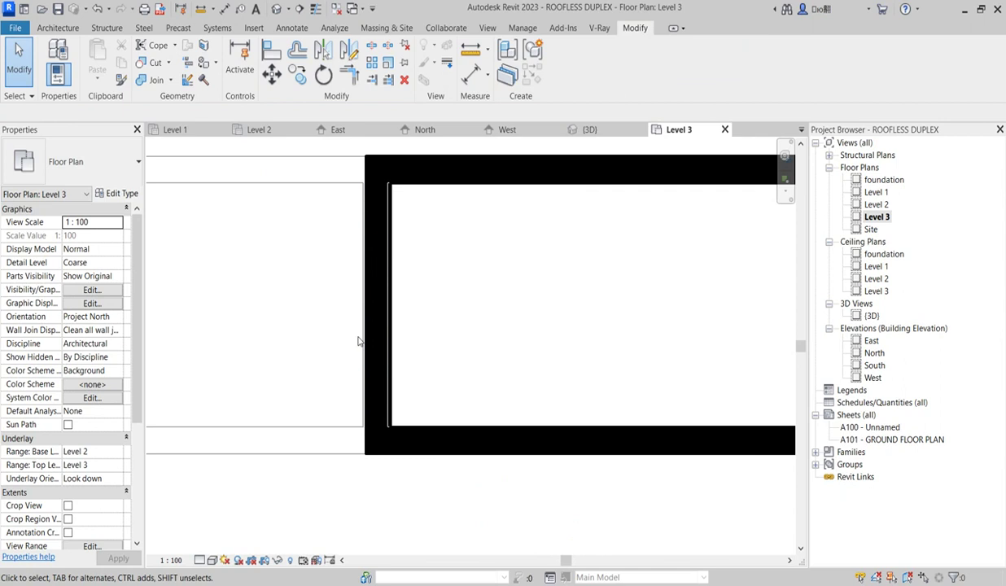
scroll(368, 192, up, 2)
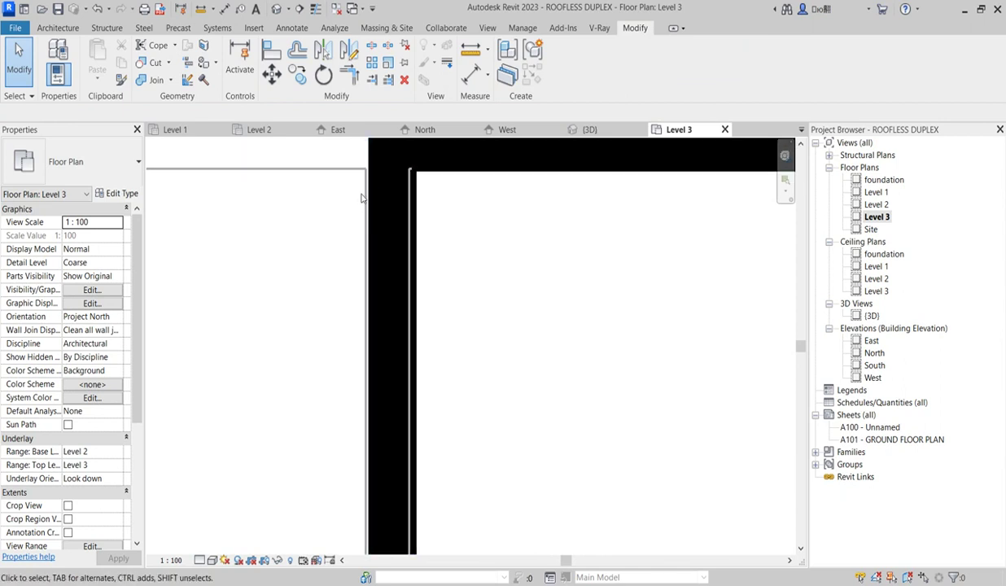
scroll(364, 195, up, 2)
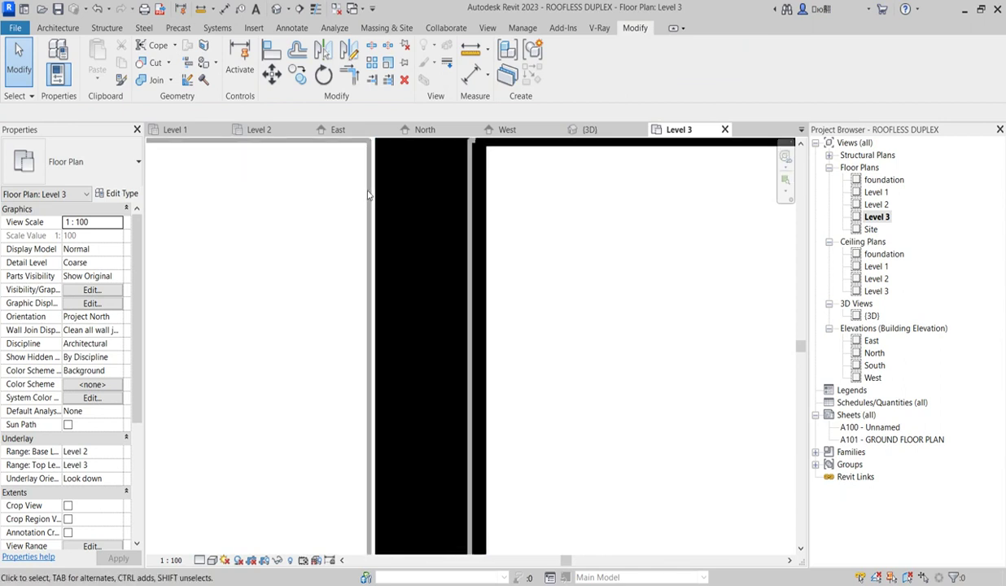
scroll(374, 281, down, 1)
click(379, 192)
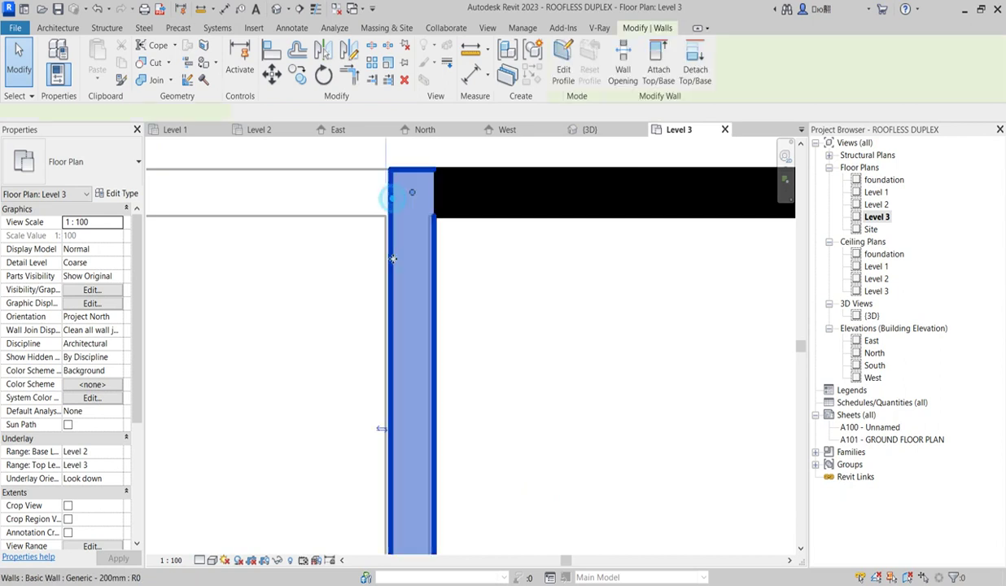
scroll(388, 272, up, 1)
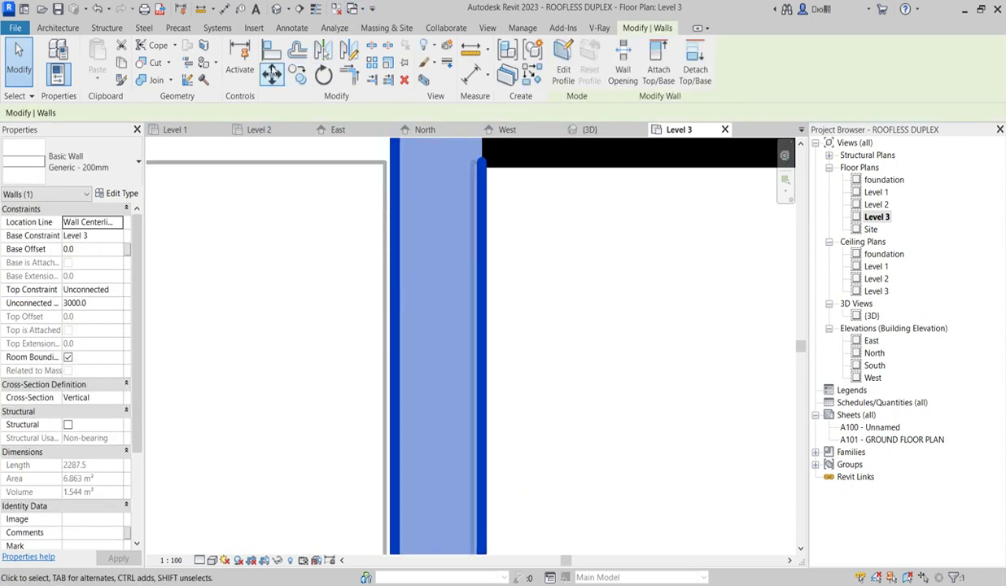
click(271, 74)
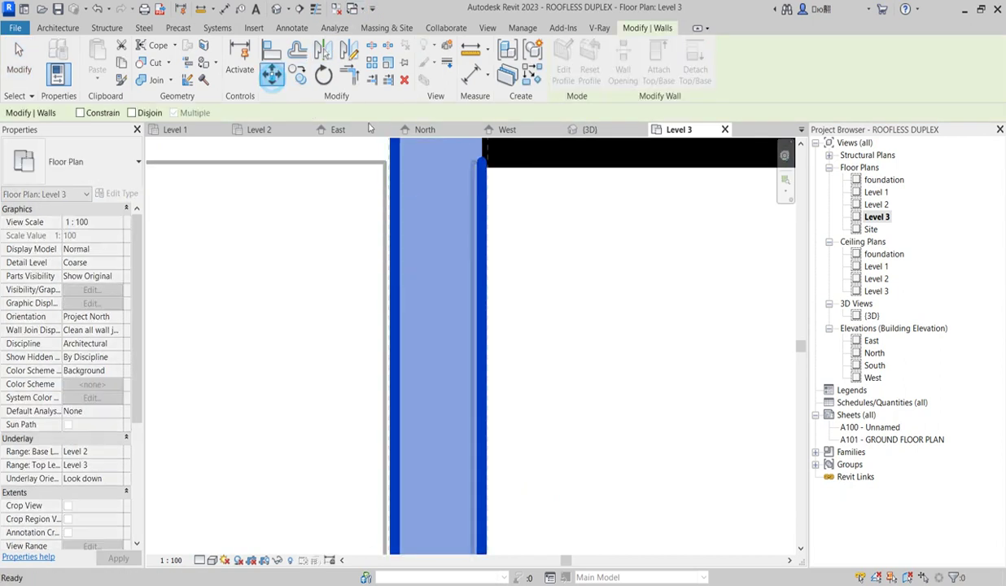
click(395, 165)
click(385, 163)
scroll(493, 277, down, 5)
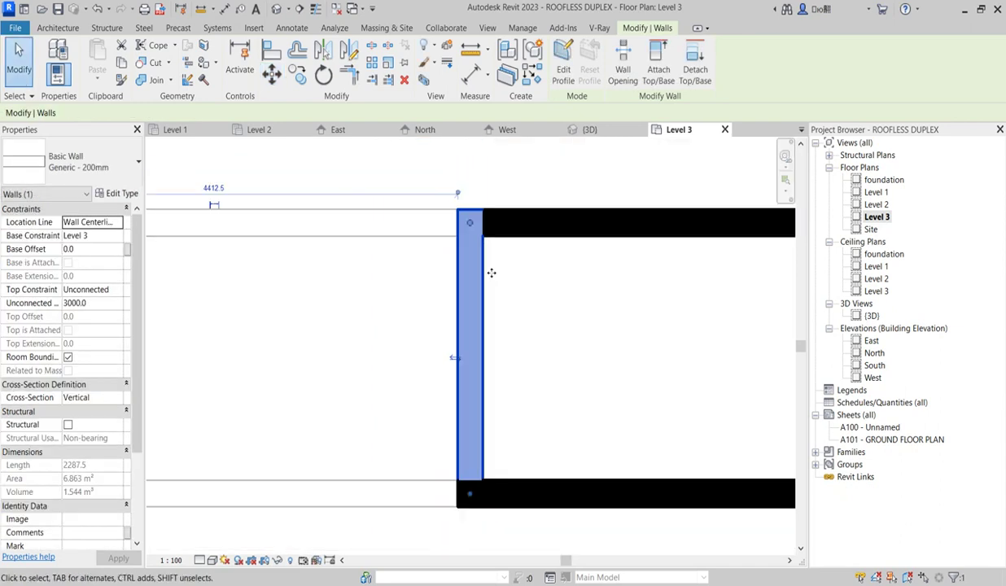
key(Escape)
Step: Select the bottom wall of the Level 3 wall rectangle
scroll(521, 291, down, 4)
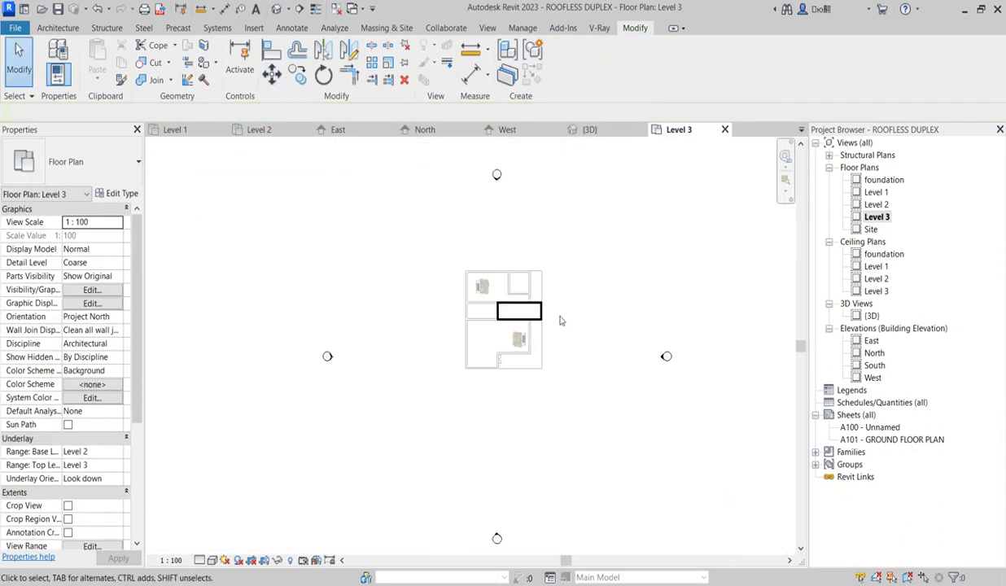
scroll(500, 308, up, 3)
click(501, 298)
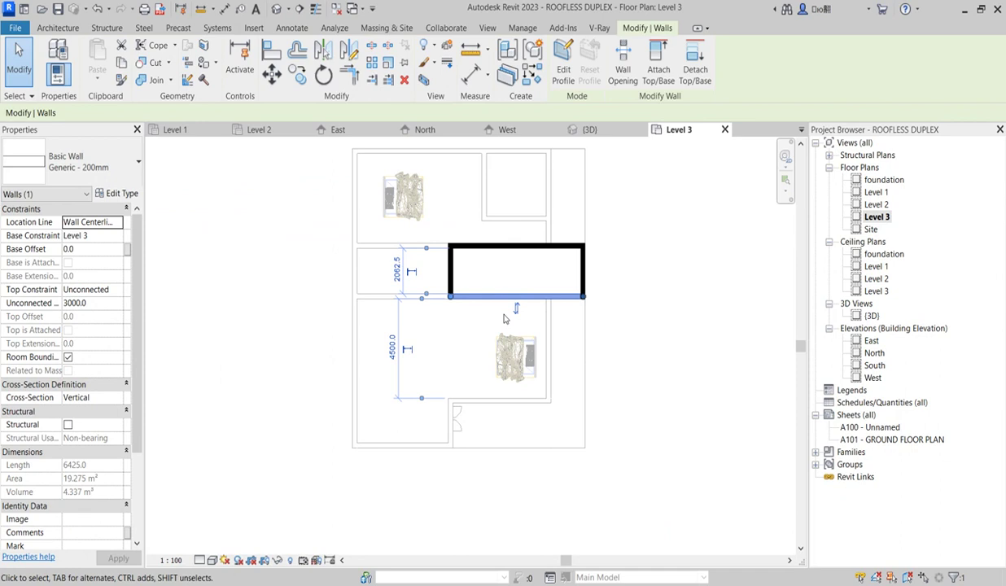
Step: Draw a matching wall from the rectangle's lower intersection down, then left to the corner
click(530, 76)
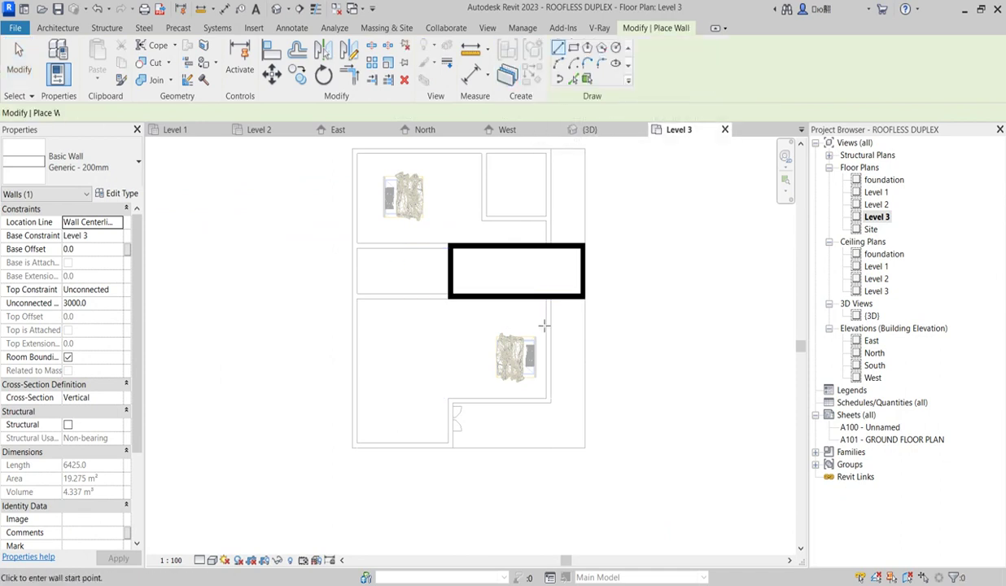
scroll(537, 301, up, 2)
scroll(547, 314, down, 2)
scroll(541, 321, up, 2)
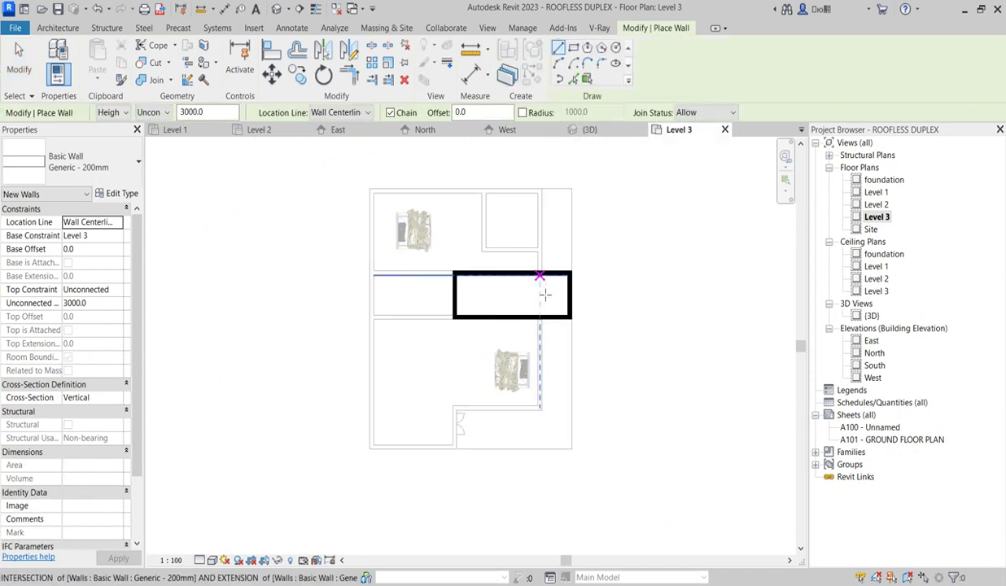
scroll(537, 328, up, 1)
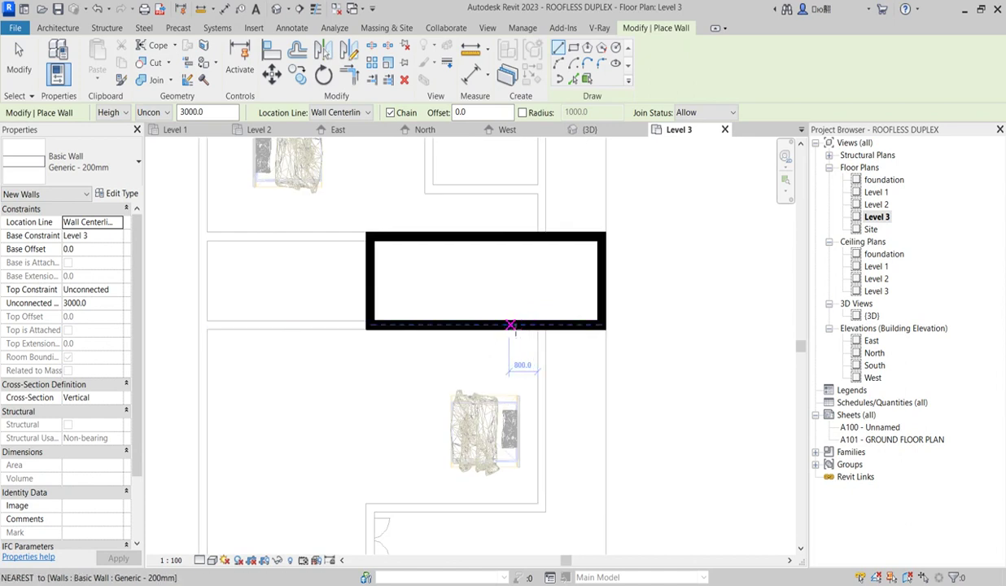
scroll(513, 329, up, 2)
scroll(513, 330, down, 3)
scroll(535, 335, up, 3)
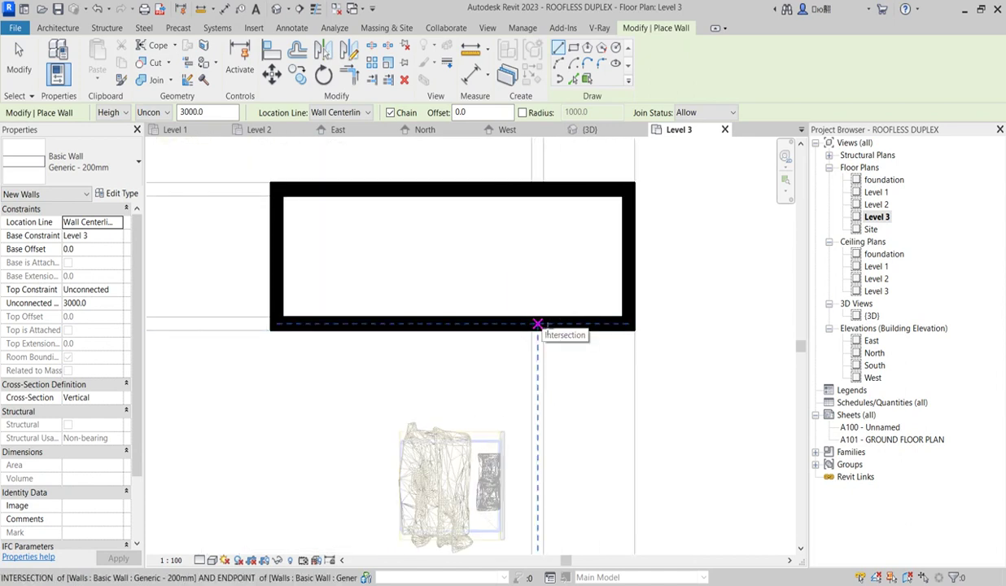
click(537, 324)
scroll(547, 411, down, 4)
scroll(543, 475, up, 1)
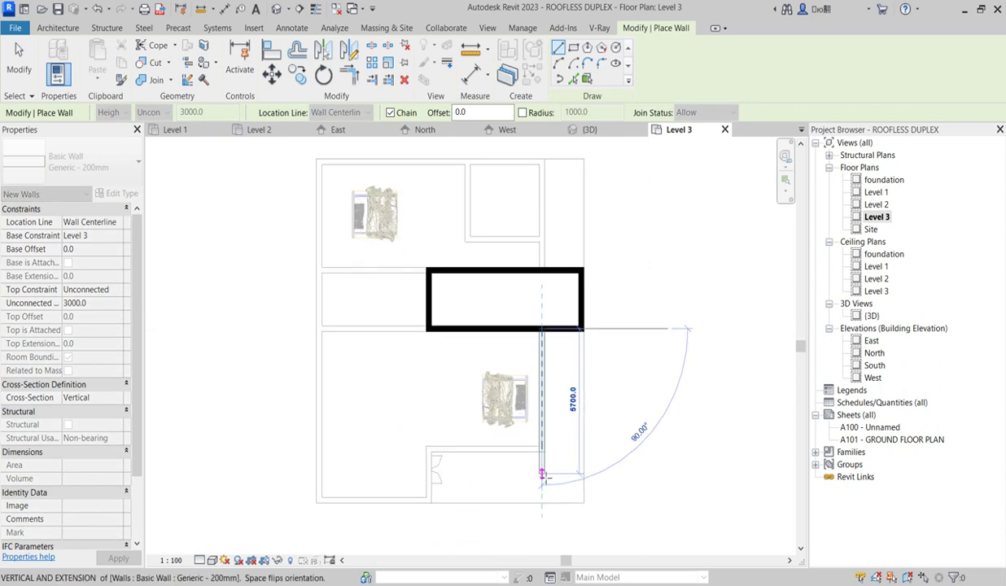
scroll(543, 474, up, 1)
click(543, 473)
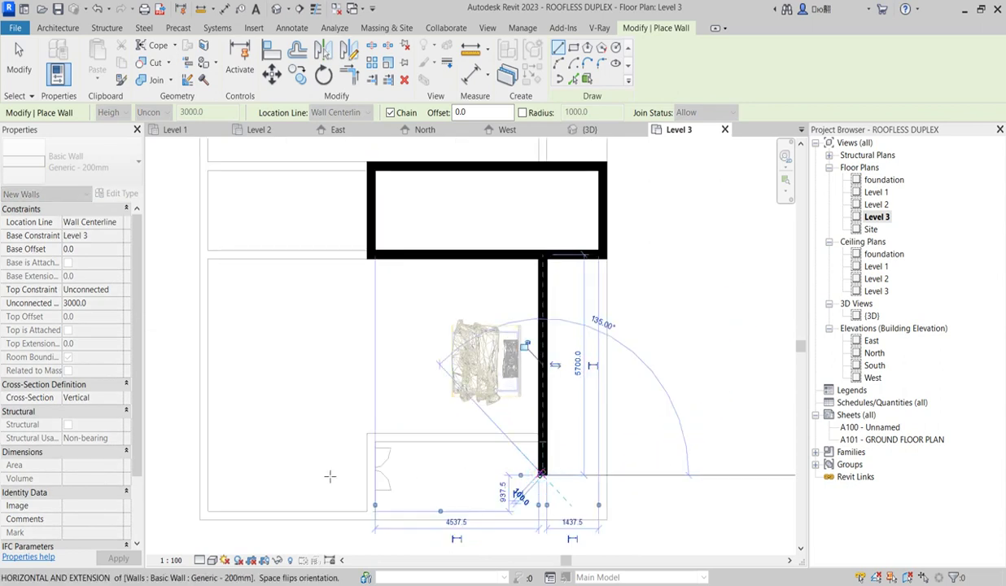
scroll(287, 475, up, 1)
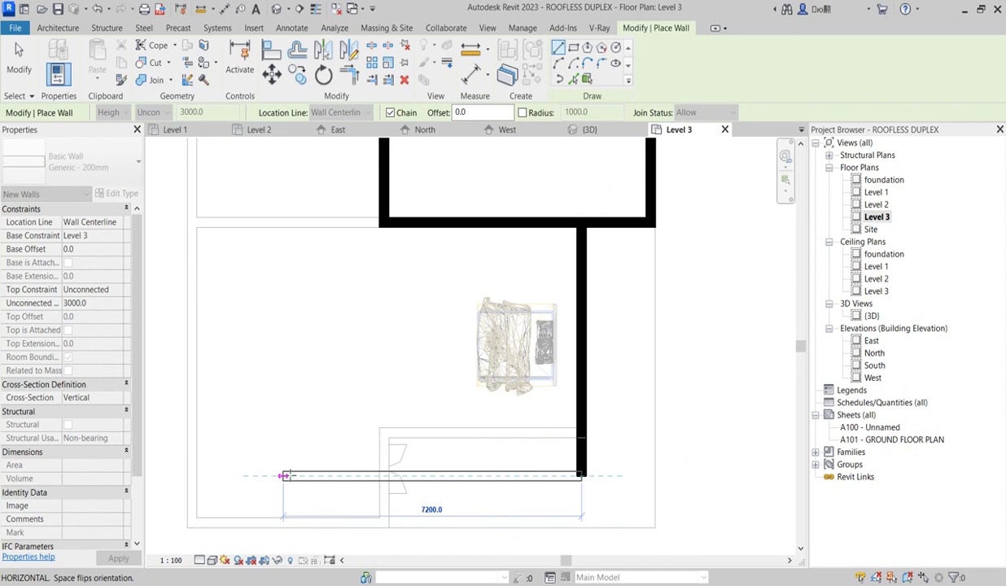
click(284, 475)
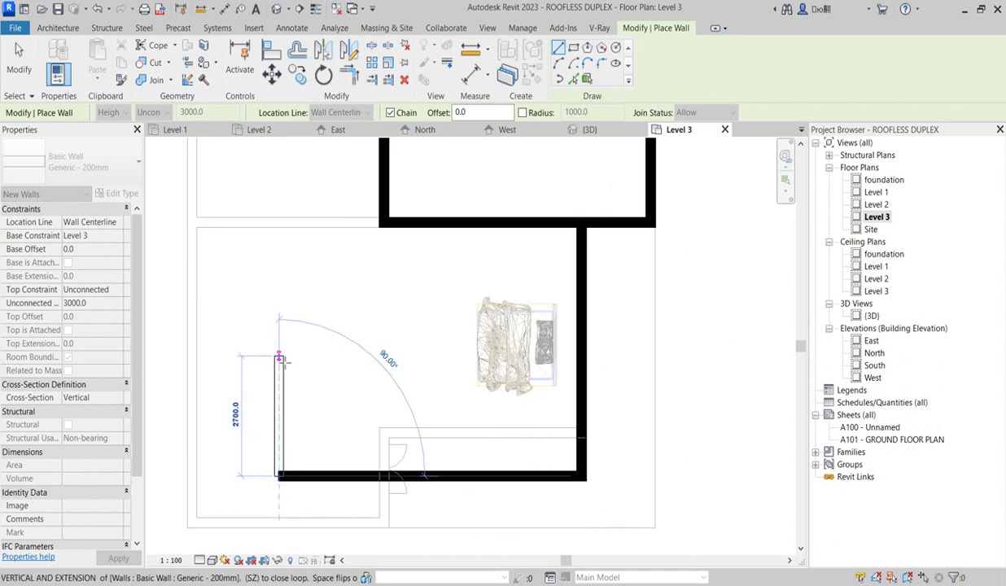
Step: Continue the wall chain up the left side, across the top and down to the box
scroll(276, 356, down, 2)
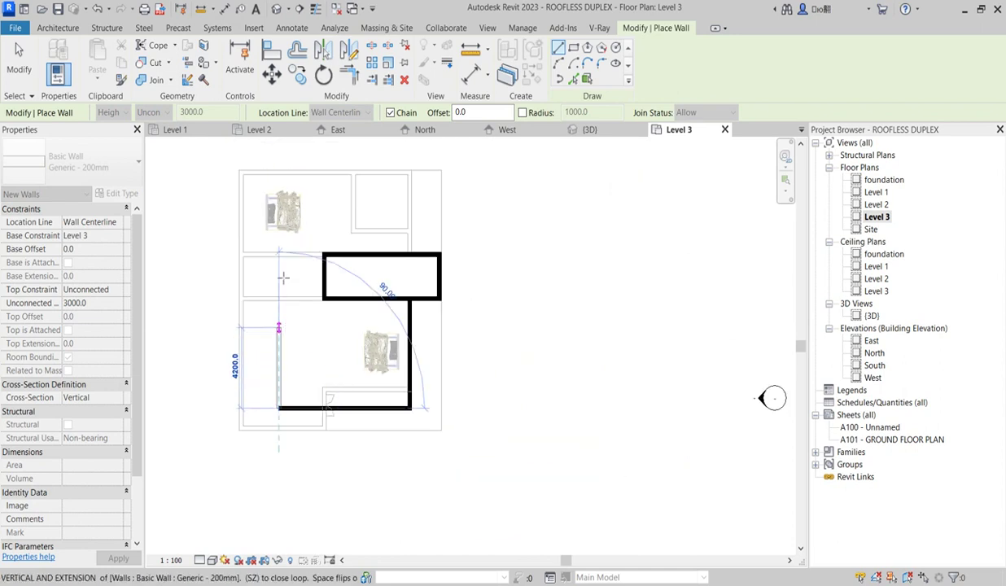
scroll(277, 203, up, 2)
click(277, 215)
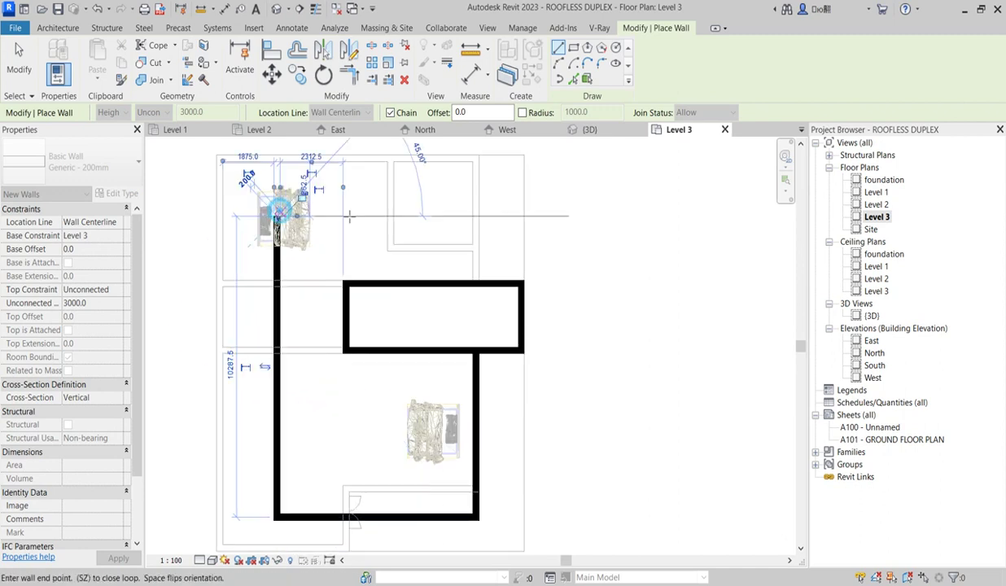
click(433, 216)
click(433, 283)
key(Escape)
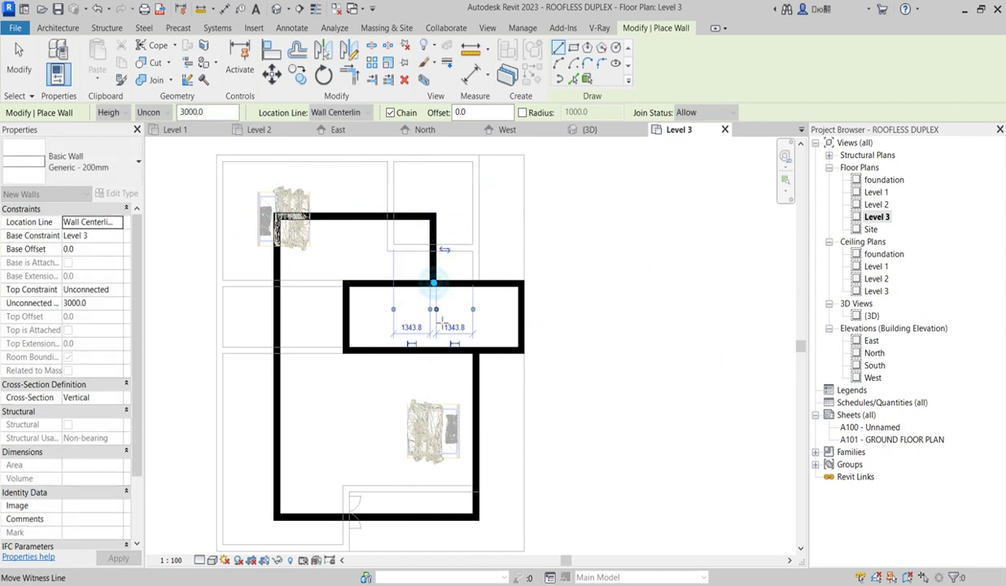
Step: Start a wall at the box's lower-left corner, then cancel it and exit the Wall tool
scroll(352, 375, up, 2)
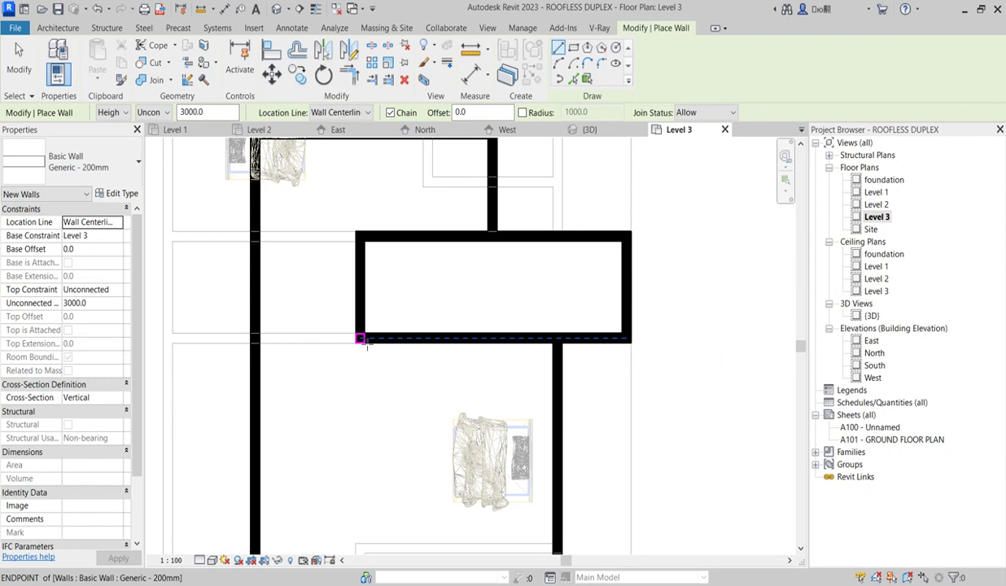
click(361, 339)
scroll(343, 362, down, 2)
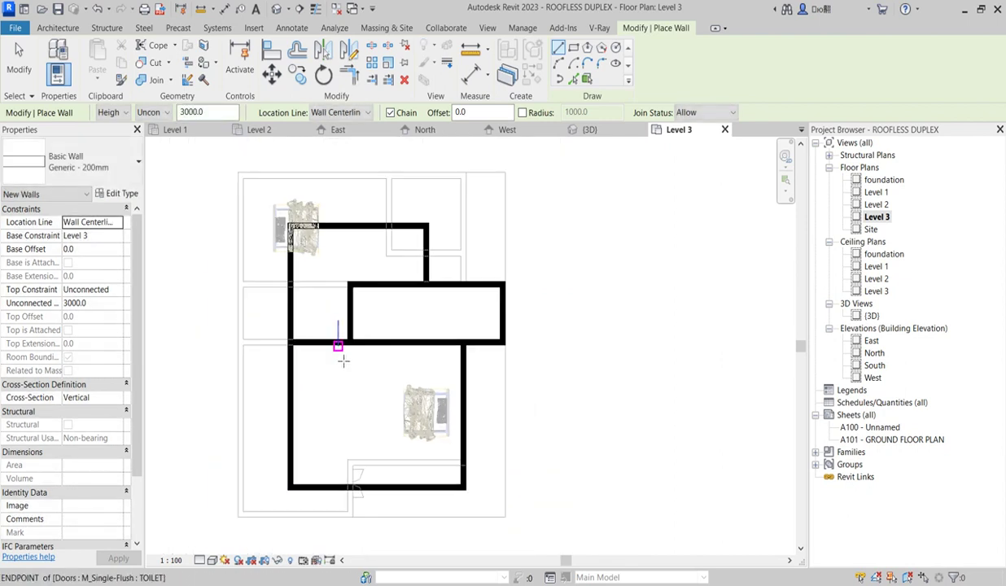
key(Escape)
scroll(350, 387, down, 1)
key(Escape)
scroll(401, 477, up, 2)
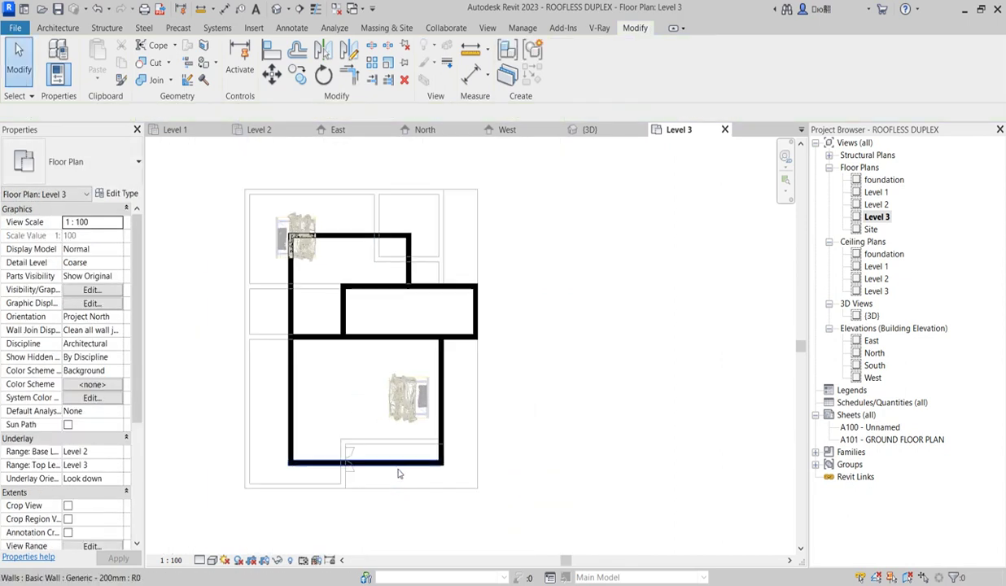
Step: Select the lower room's bottom wall and nudge it upward
click(397, 465)
scroll(397, 469, up, 2)
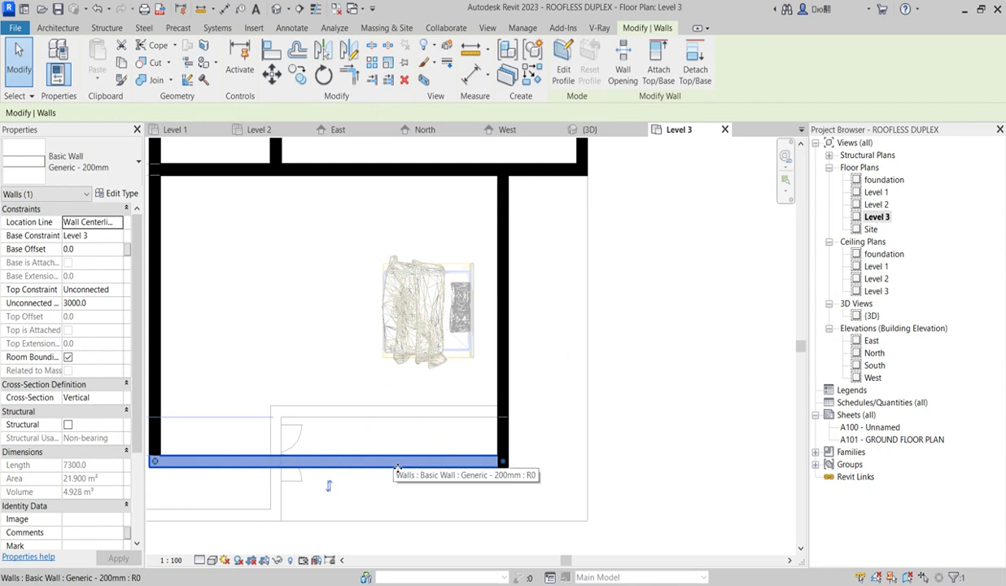
key(Up)
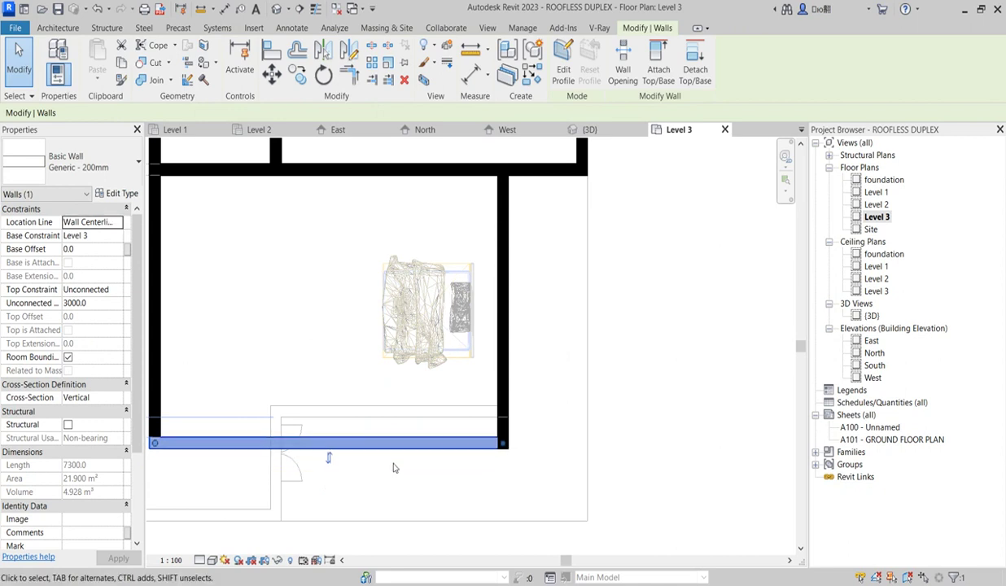
scroll(393, 467, up, 2)
scroll(393, 467, down, 3)
Step: Align the bottom wall's edge to its reference line using AL
key(c)
key(o)
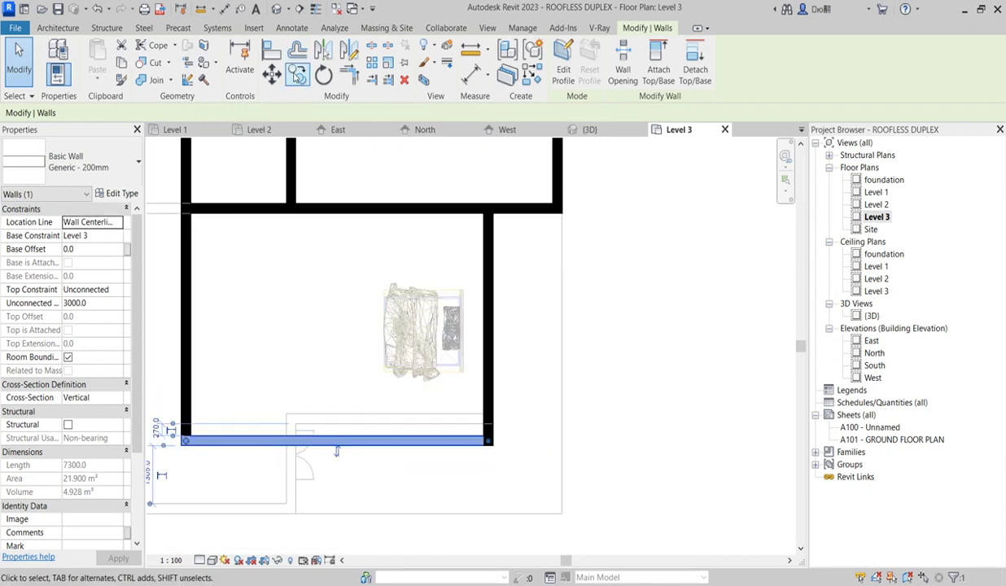
key(a)
key(l)
click(341, 428)
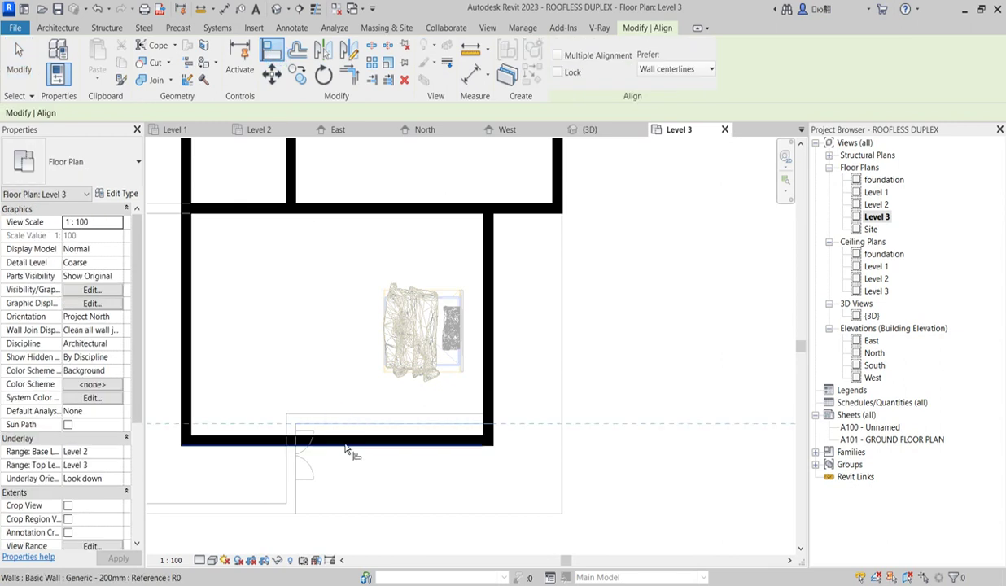
click(345, 444)
scroll(358, 450, down, 4)
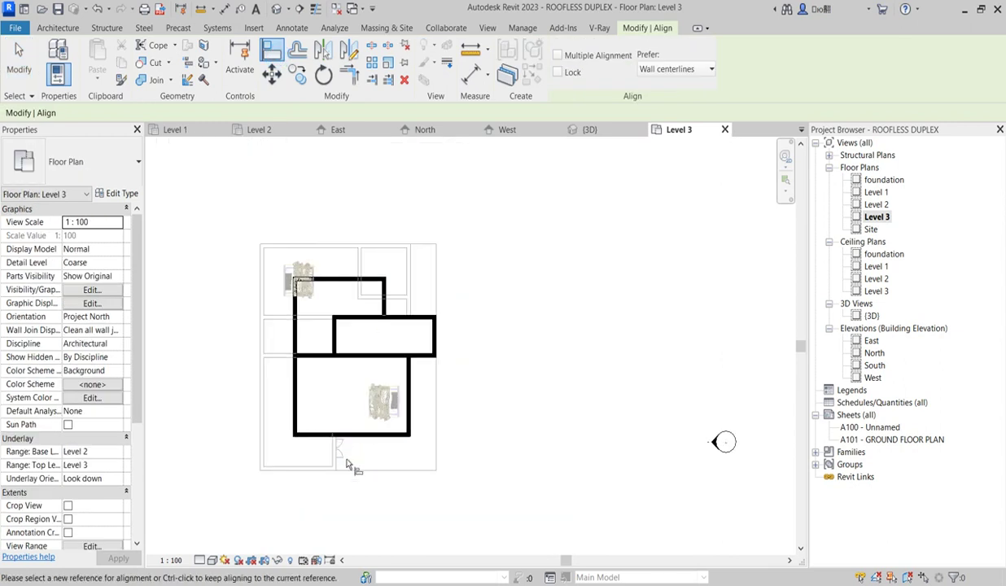
scroll(348, 464, up, 2)
scroll(415, 450, down, 3)
right_click(508, 267)
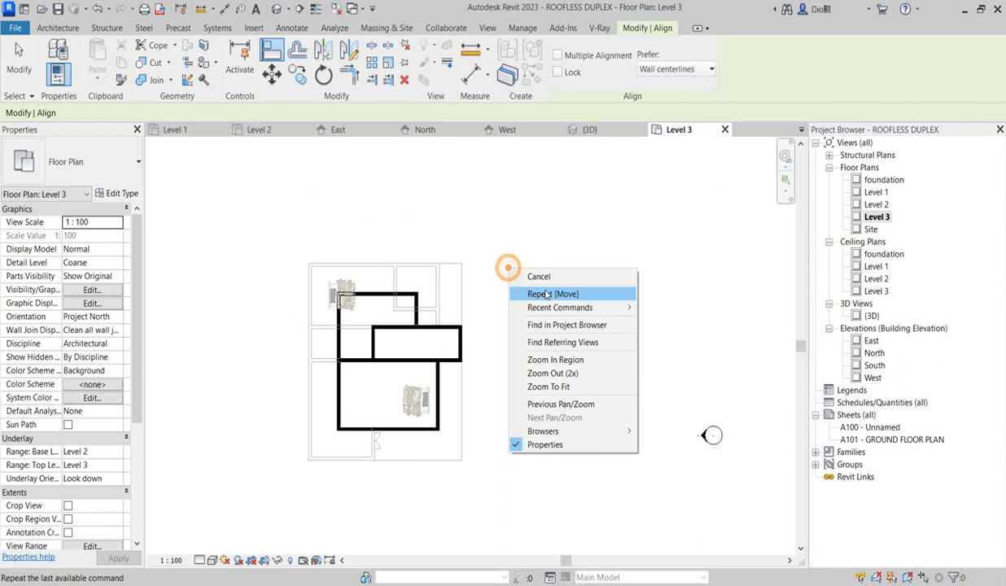
click(539, 276)
scroll(366, 332, up, 3)
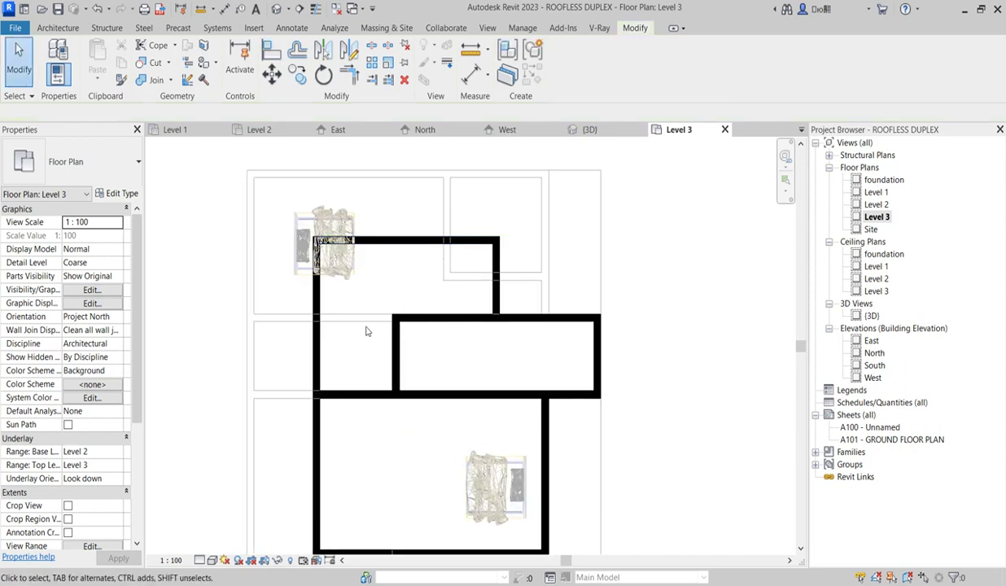
scroll(394, 319, up, 2)
Step: Extend the corridor's top wall leftward until it meets the left wall
click(407, 327)
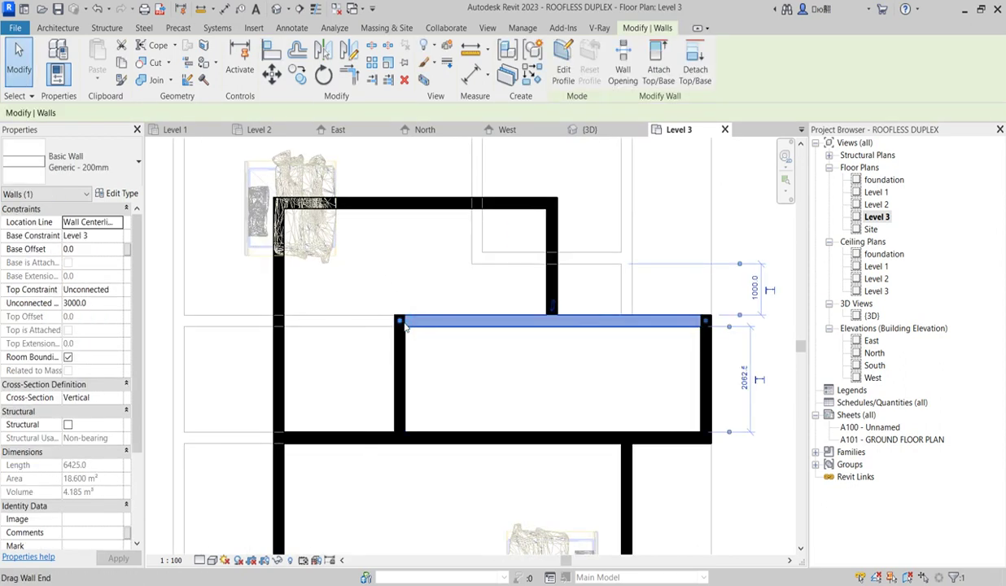
drag(396, 326, 280, 323)
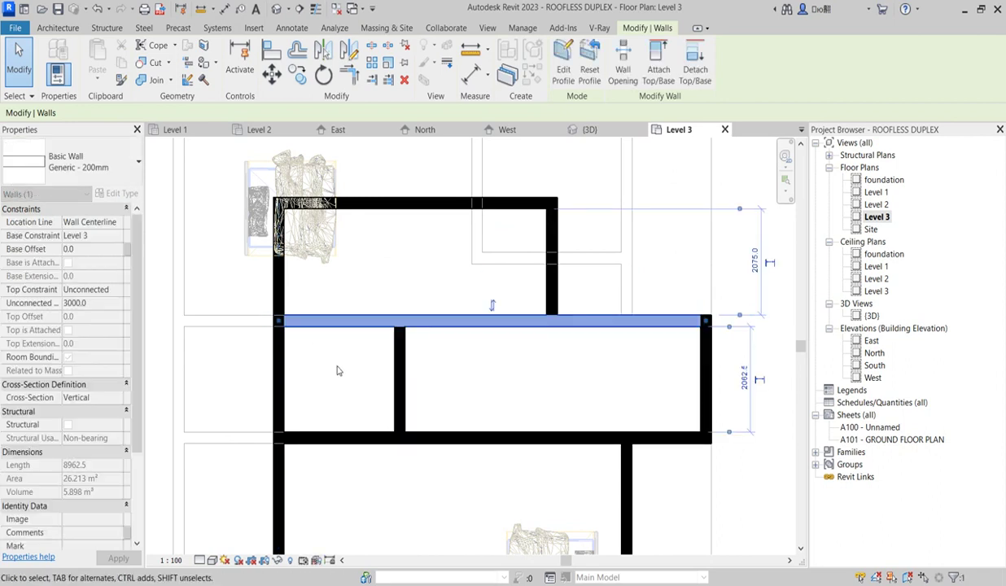
click(337, 371)
scroll(421, 339, down, 2)
scroll(407, 423, up, 1)
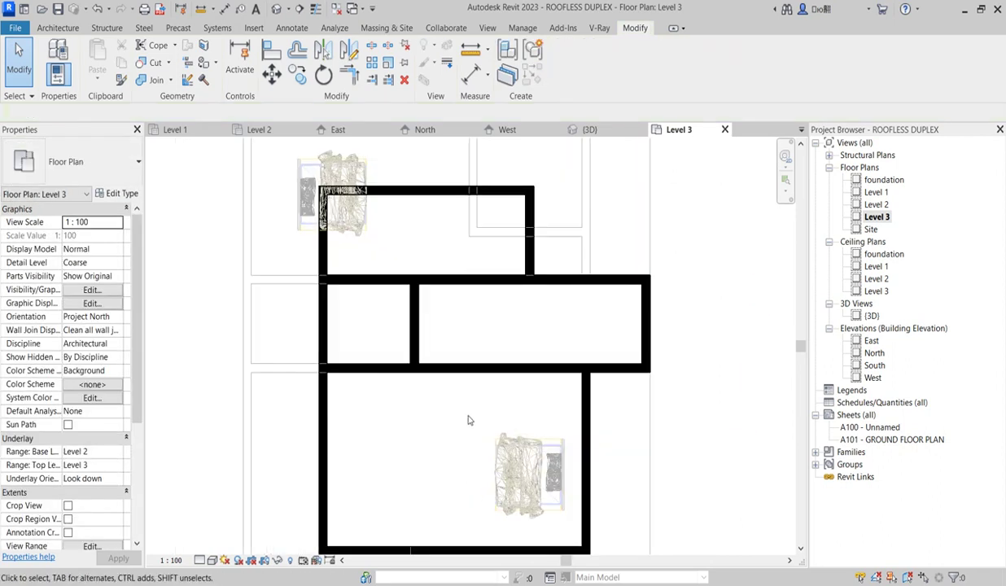
scroll(474, 460, down, 2)
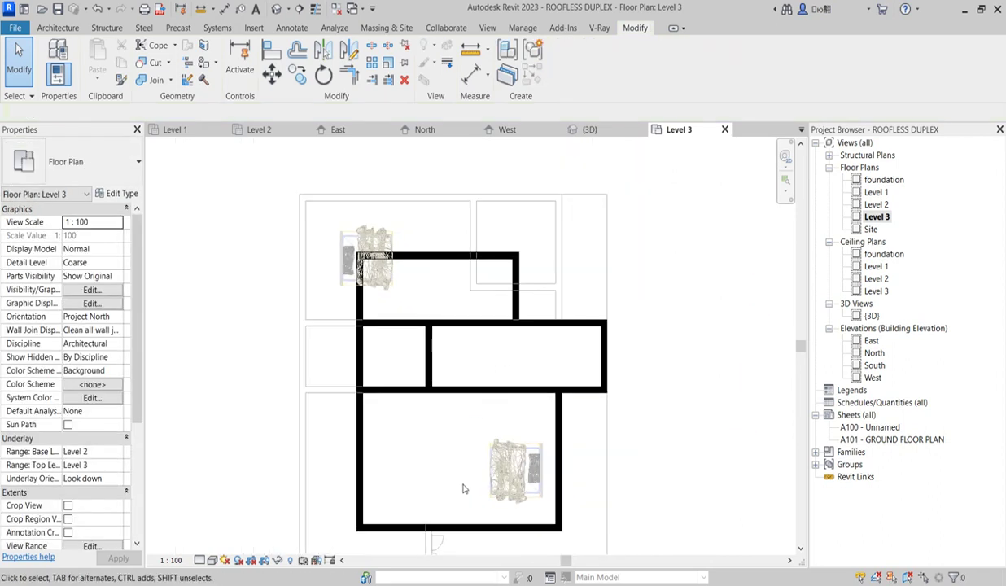
scroll(399, 383, up, 1)
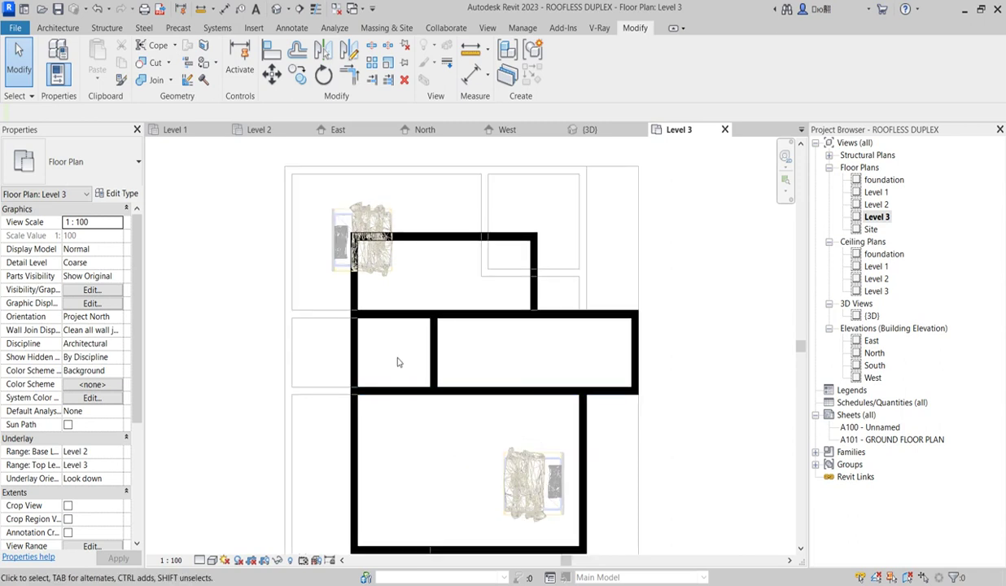
scroll(399, 326, up, 1)
scroll(439, 277, down, 2)
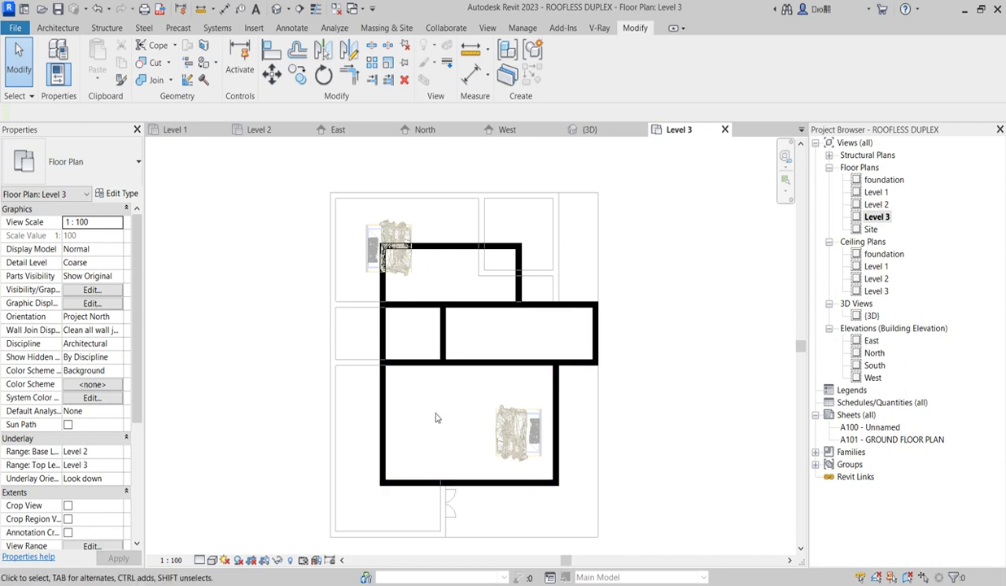
scroll(419, 480, up, 2)
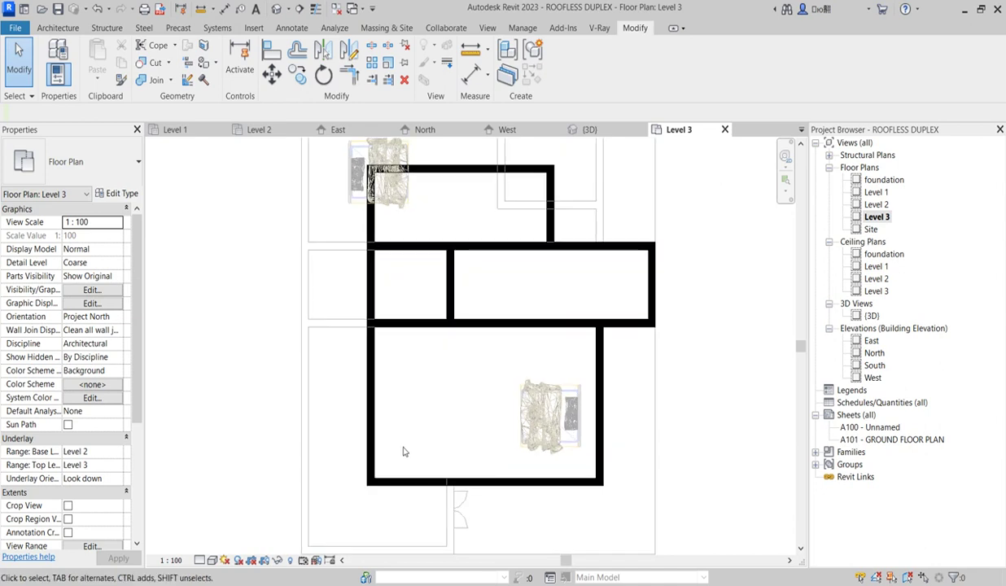
scroll(434, 291, up, 1)
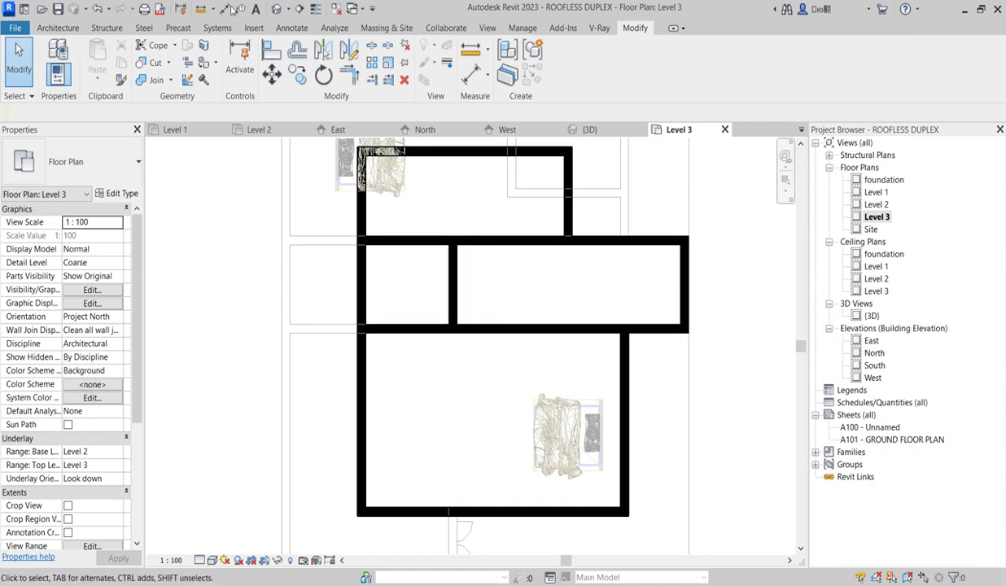
Step: Place M_Single-Flush TOILET doors in the corridor's top wall and the small room's vertical wall
click(58, 28)
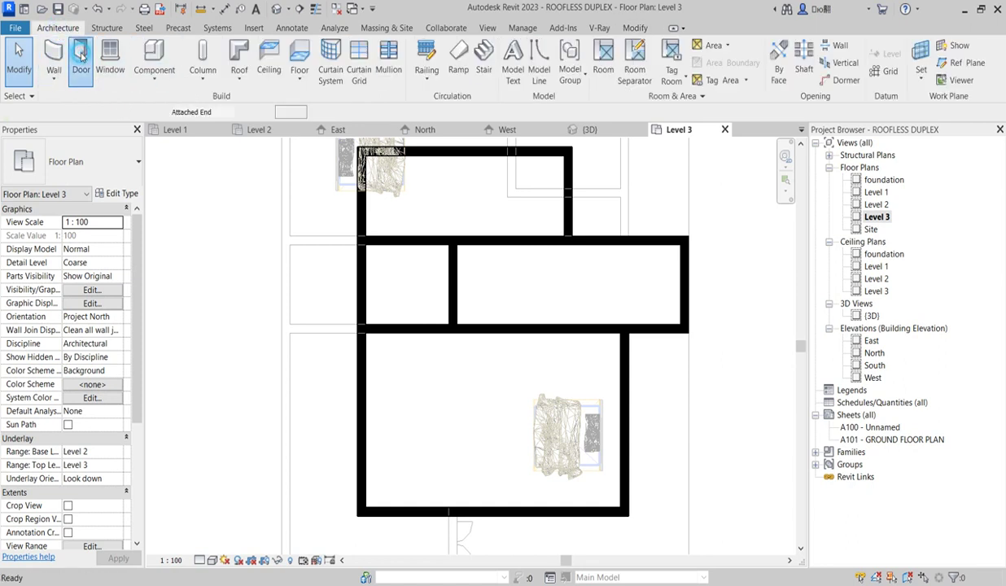
click(81, 55)
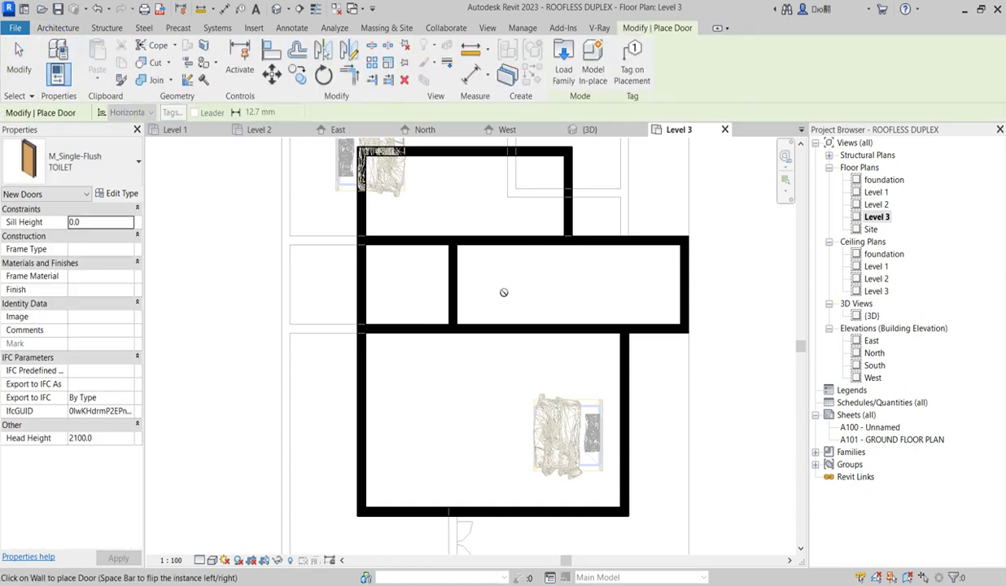
click(480, 239)
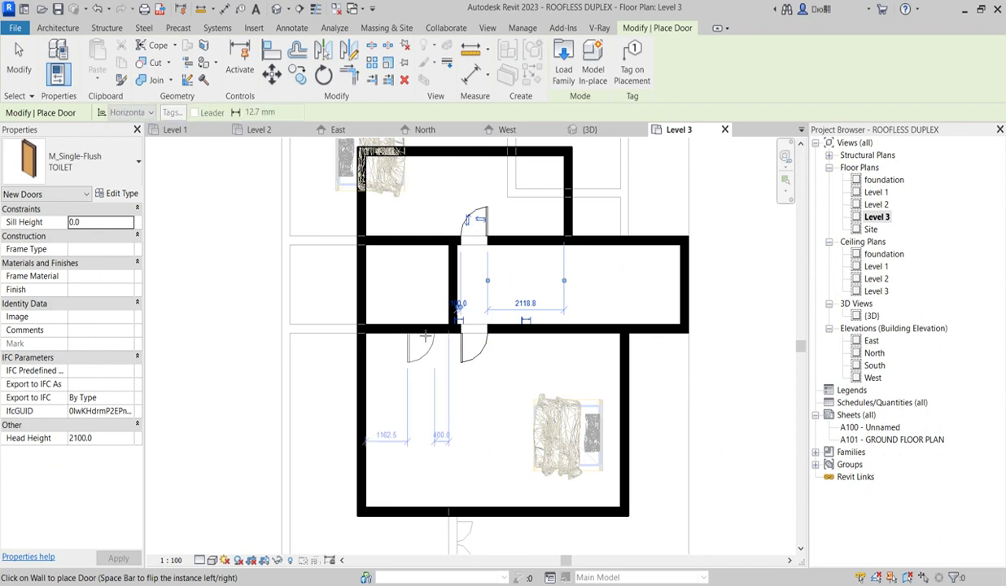
scroll(446, 310, up, 3)
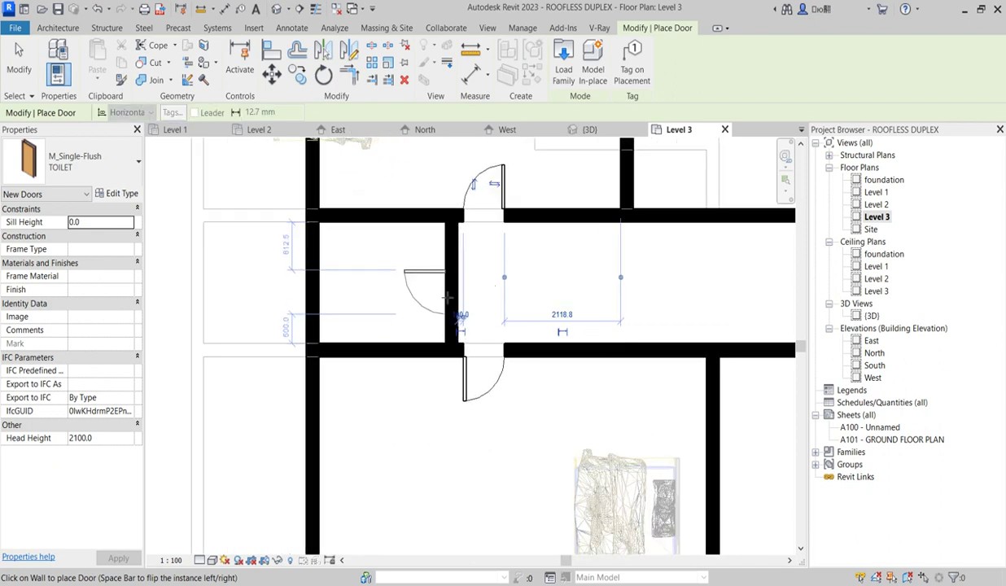
click(440, 303)
scroll(439, 302, down, 3)
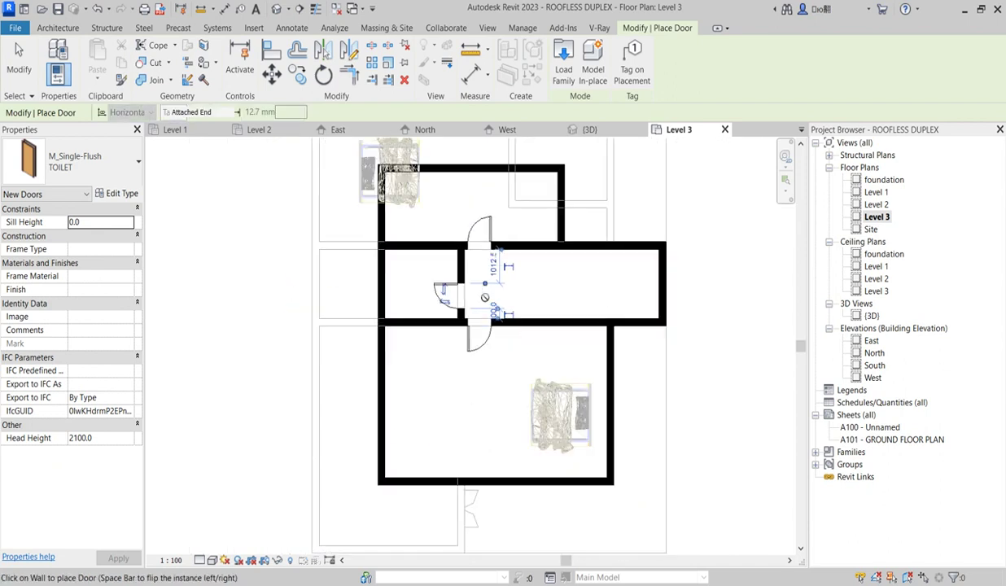
key(Escape)
scroll(427, 336, up, 2)
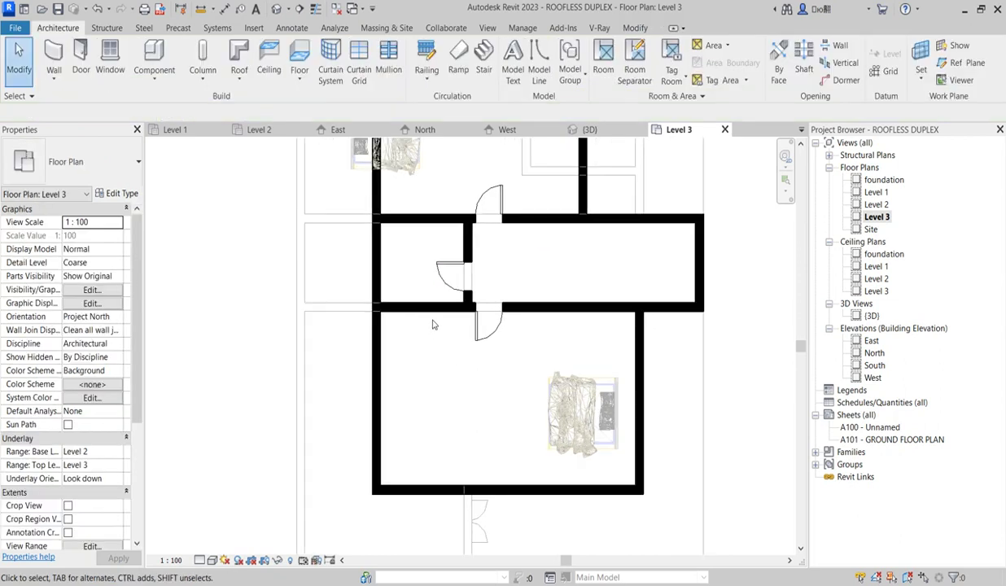
scroll(492, 357, down, 4)
scroll(505, 395, up, 2)
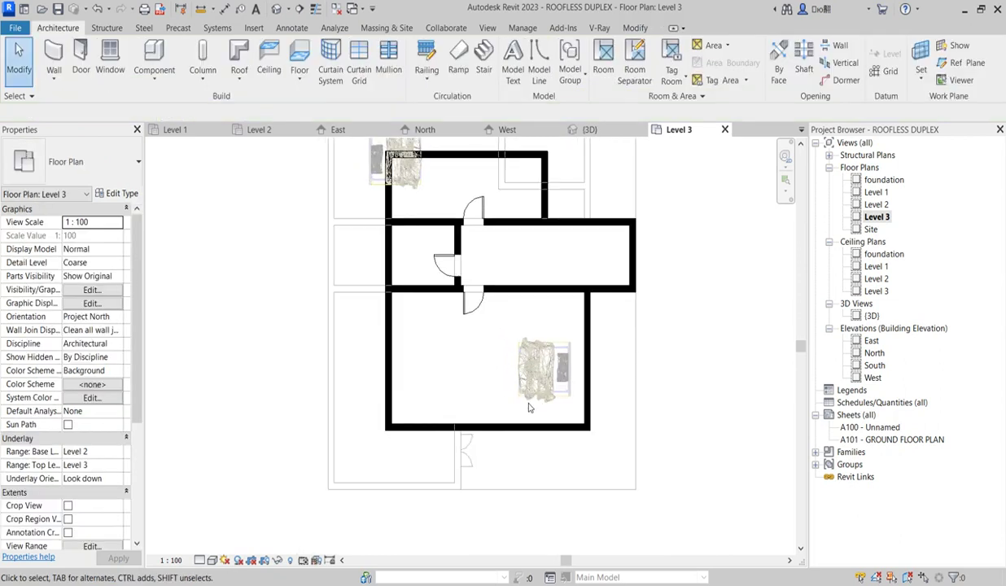
Step: Place a Queen_size_2_6152 bed, rotated upright, against the lower room's right wall on Level 3
click(154, 59)
scroll(505, 371, up, 1)
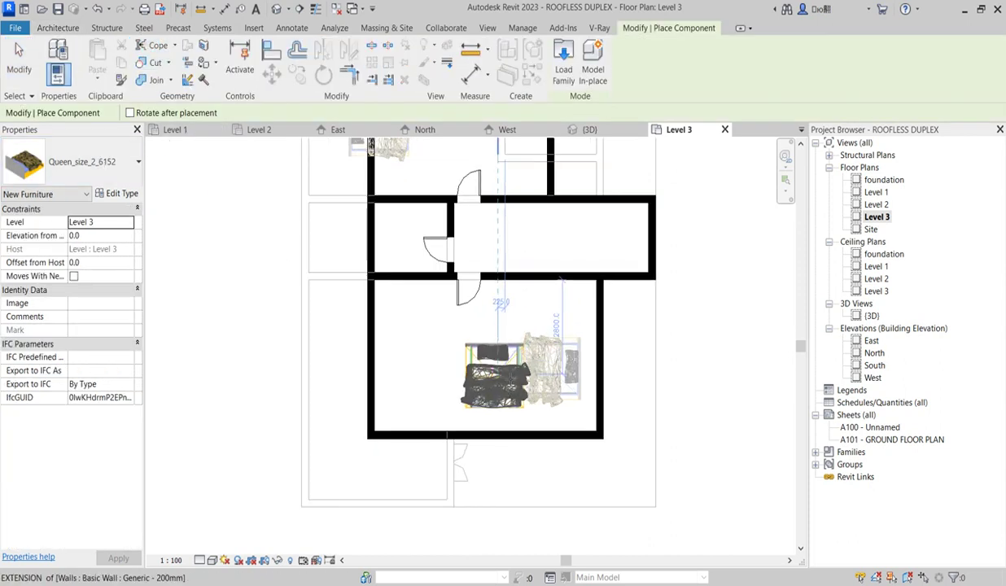
key(space)
key(space)
key(space)
key(space)
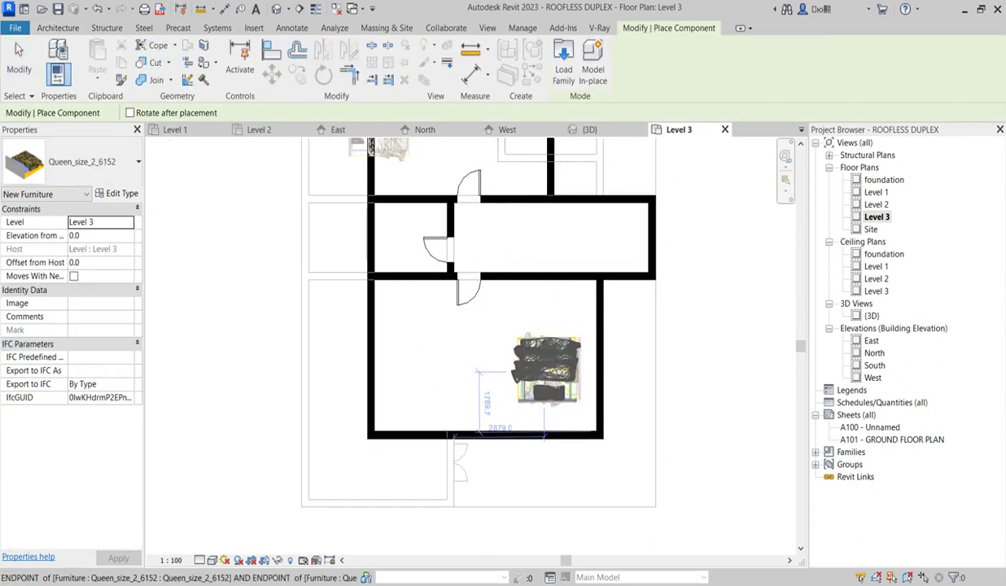
key(space)
key(space)
key(space)
key(space)
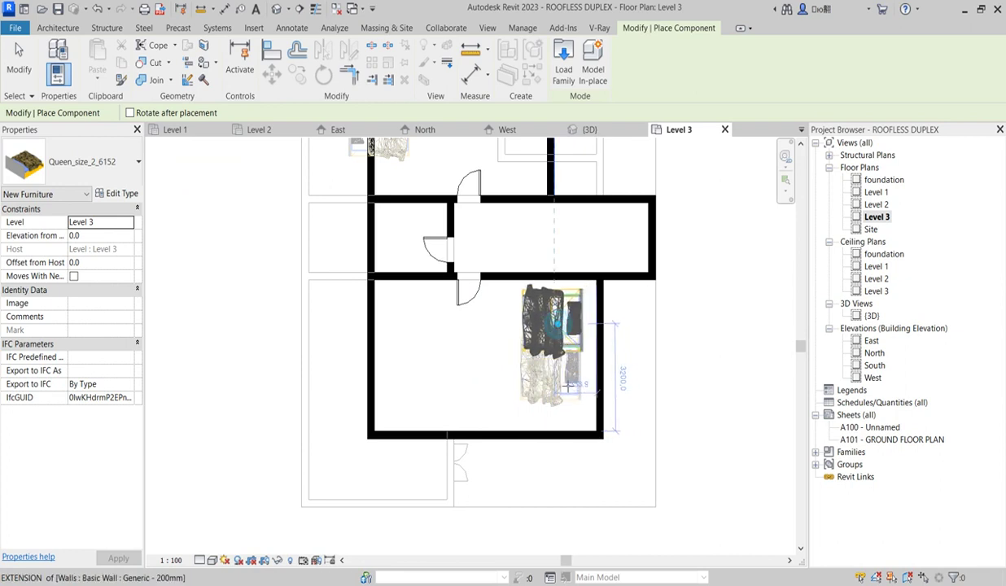
click(555, 445)
key(Escape)
key(Escape)
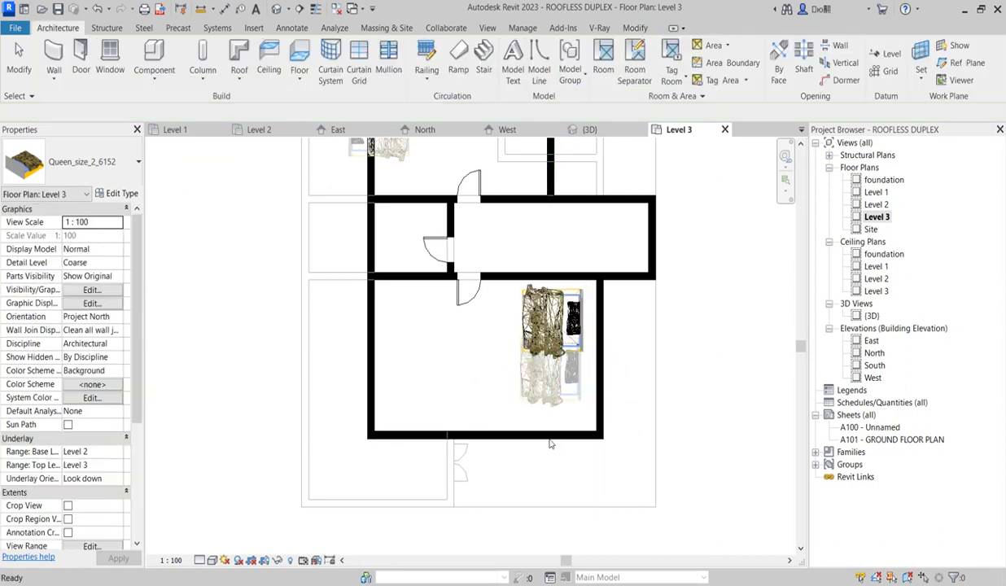
scroll(543, 358, down, 2)
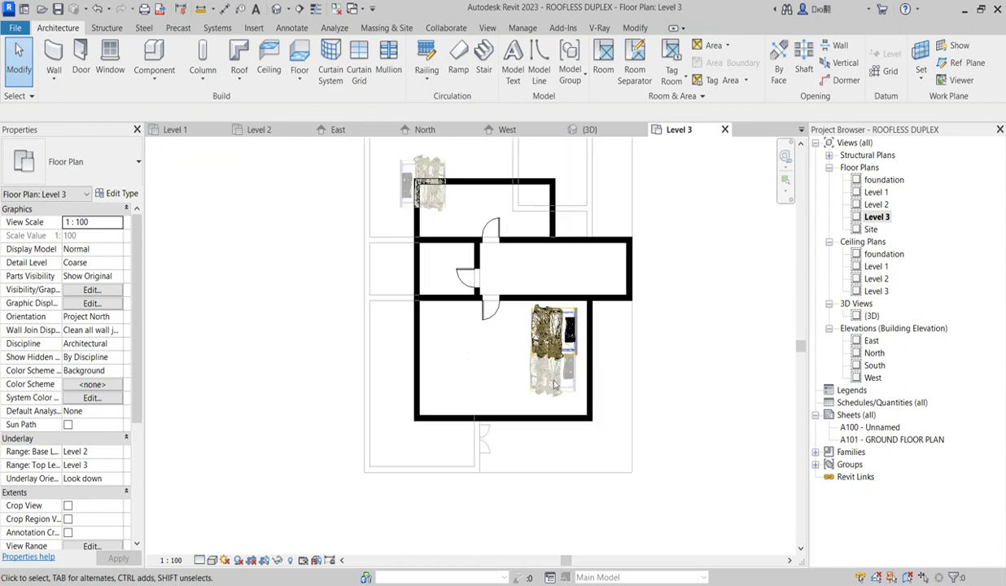
scroll(534, 362, up, 2)
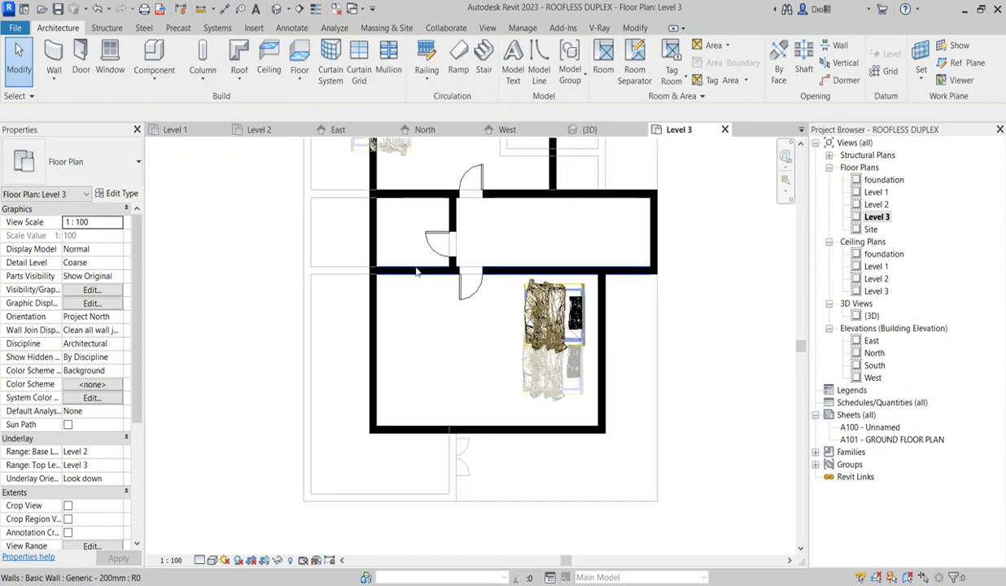
scroll(401, 245, down, 2)
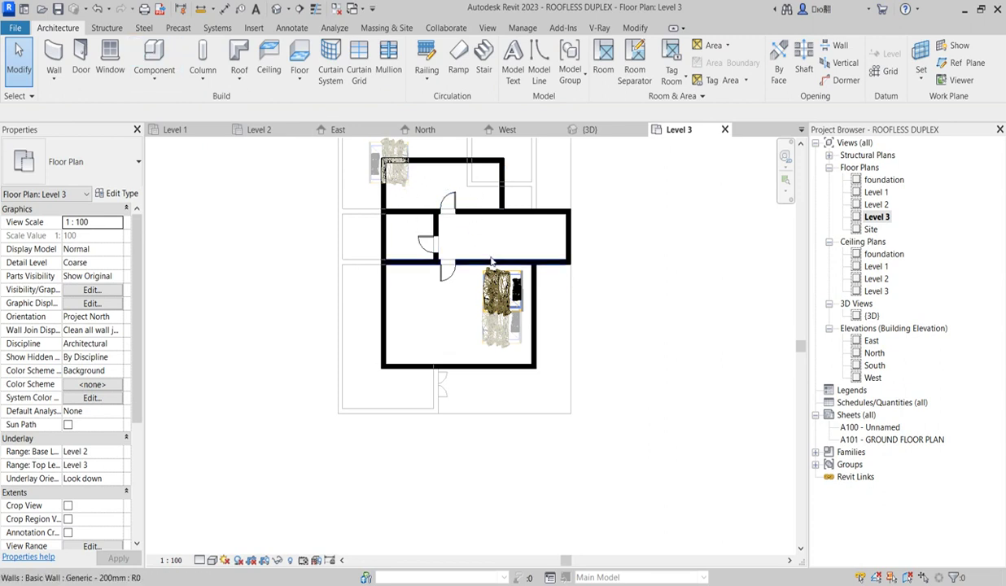
scroll(514, 263, down, 2)
scroll(477, 236, up, 2)
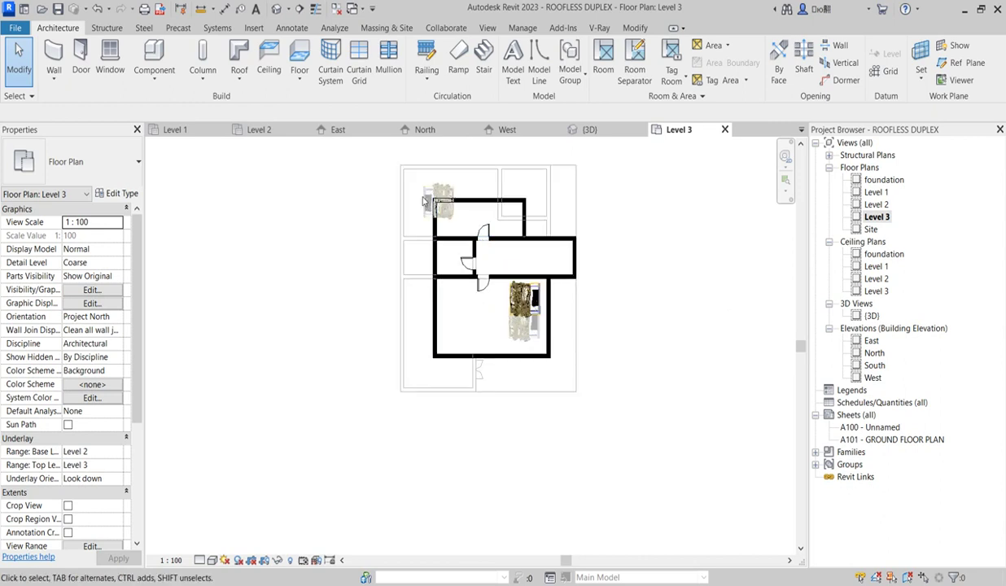
scroll(424, 209, up, 1)
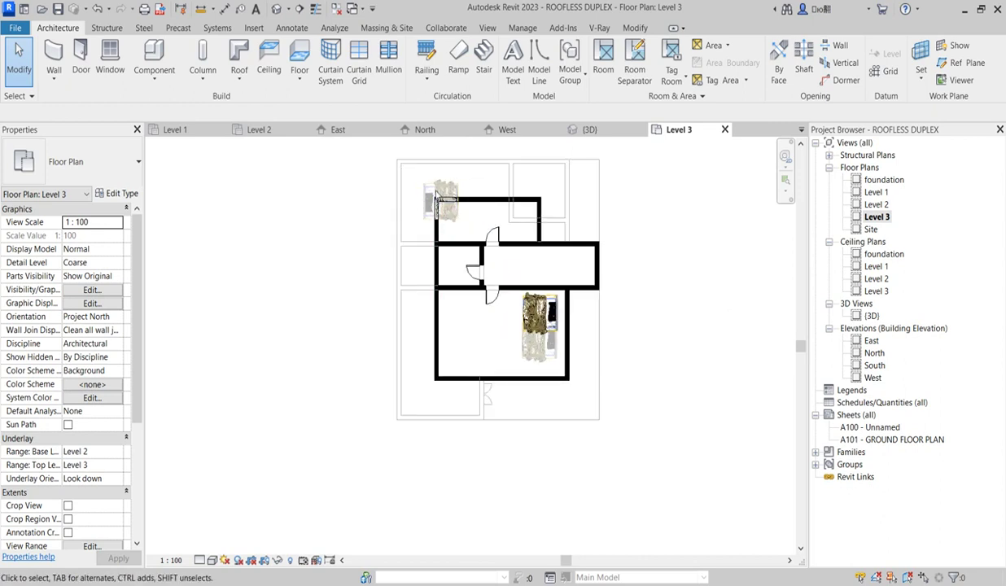
scroll(455, 384, up, 3)
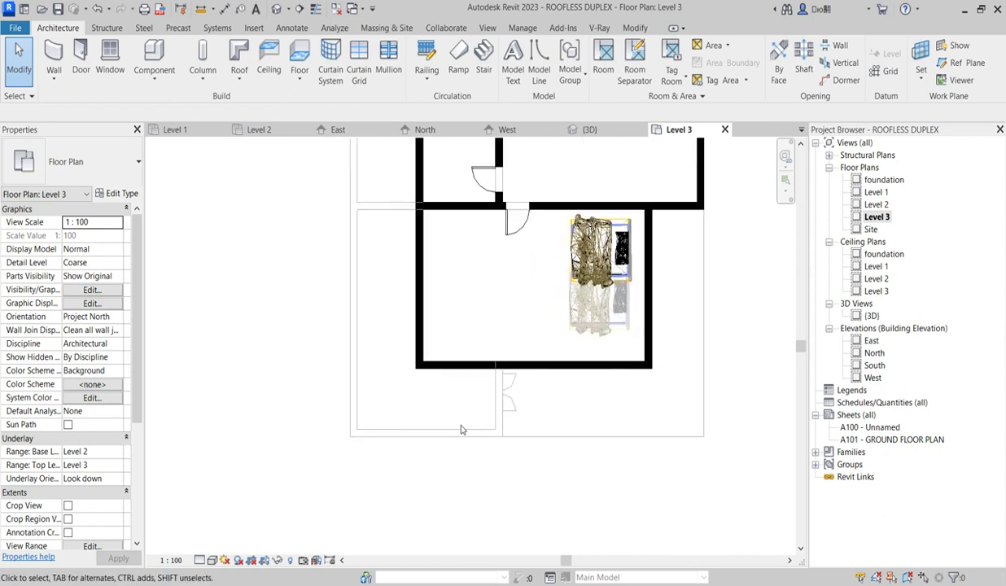
scroll(506, 390, down, 3)
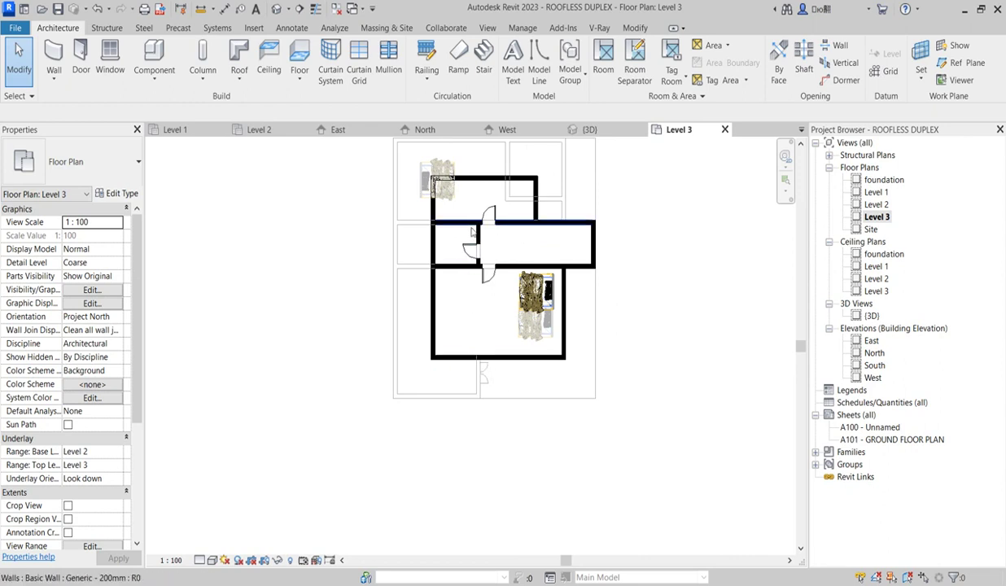
scroll(505, 345, down, 2)
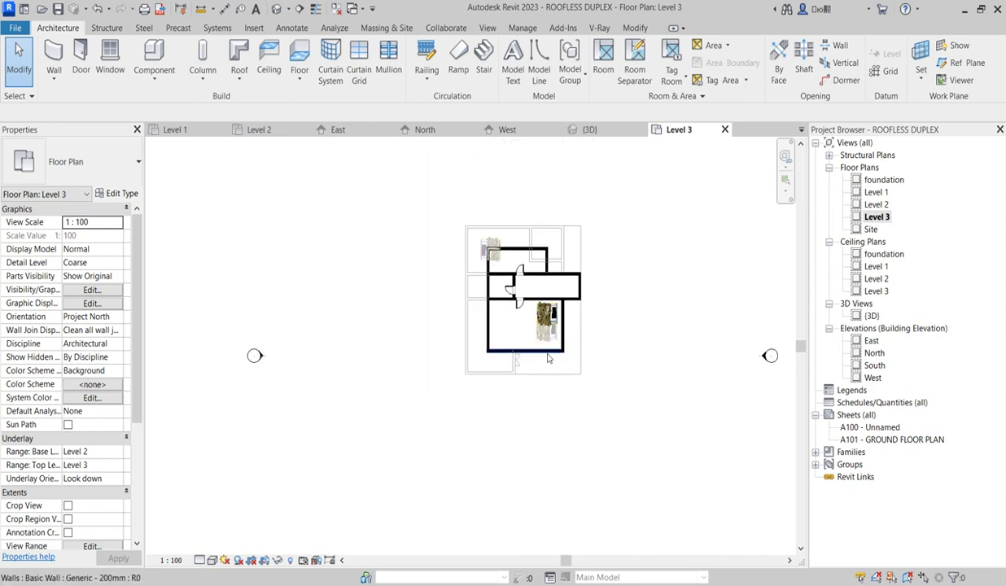
scroll(566, 346, up, 1)
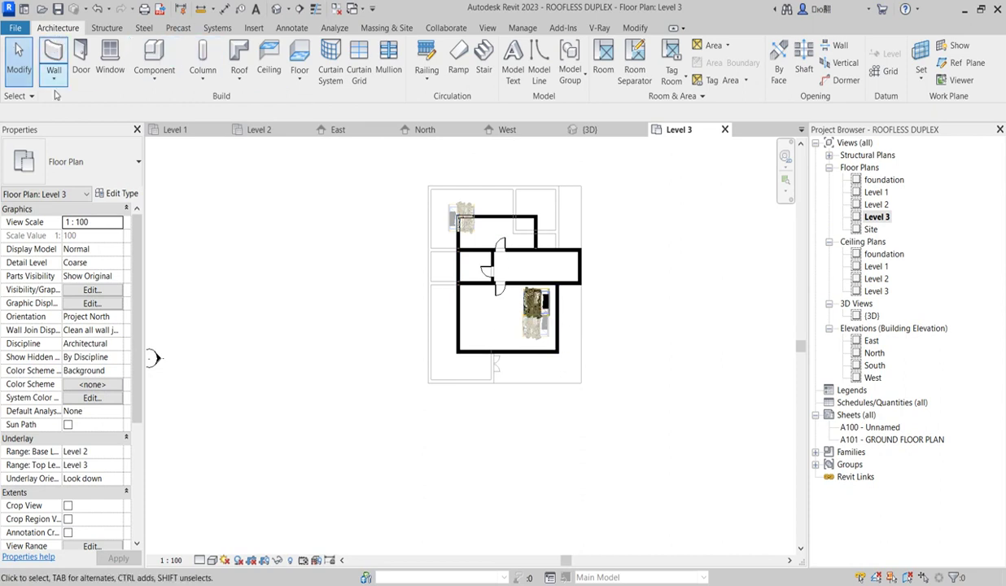
Step: Start an architectural floor and pick the right, top, left and bottom outer edges as its boundary
click(300, 78)
click(334, 112)
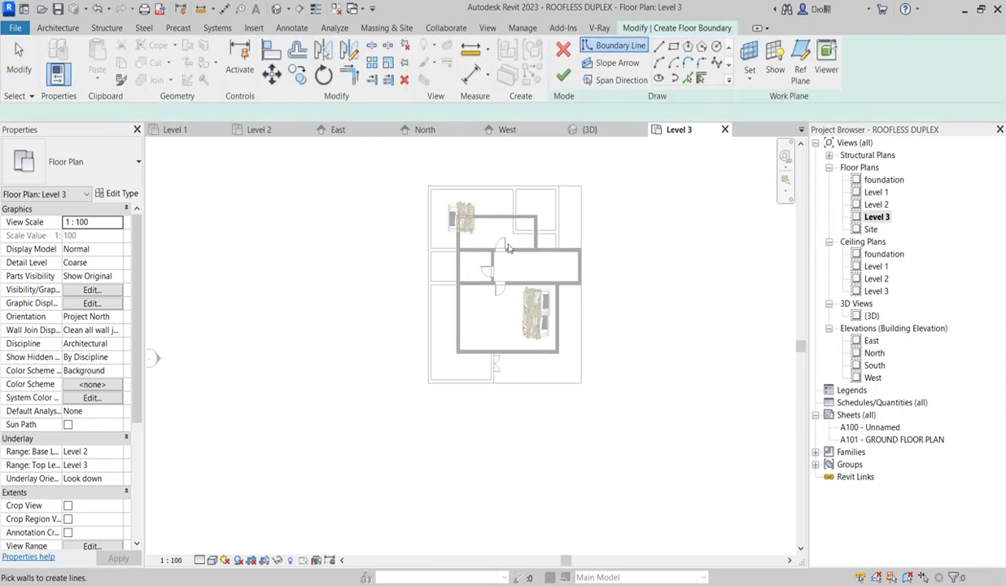
click(688, 79)
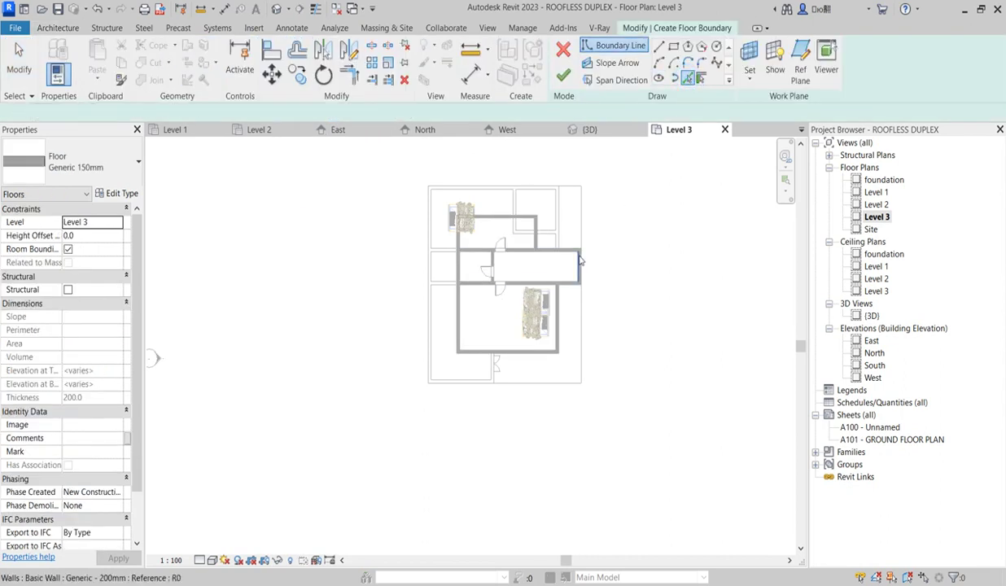
scroll(583, 240, up, 2)
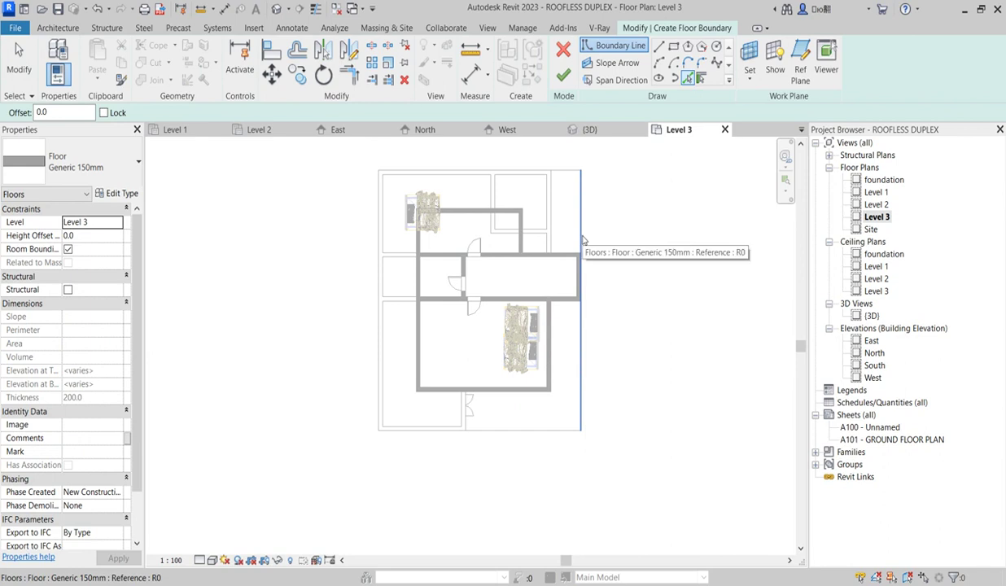
click(583, 240)
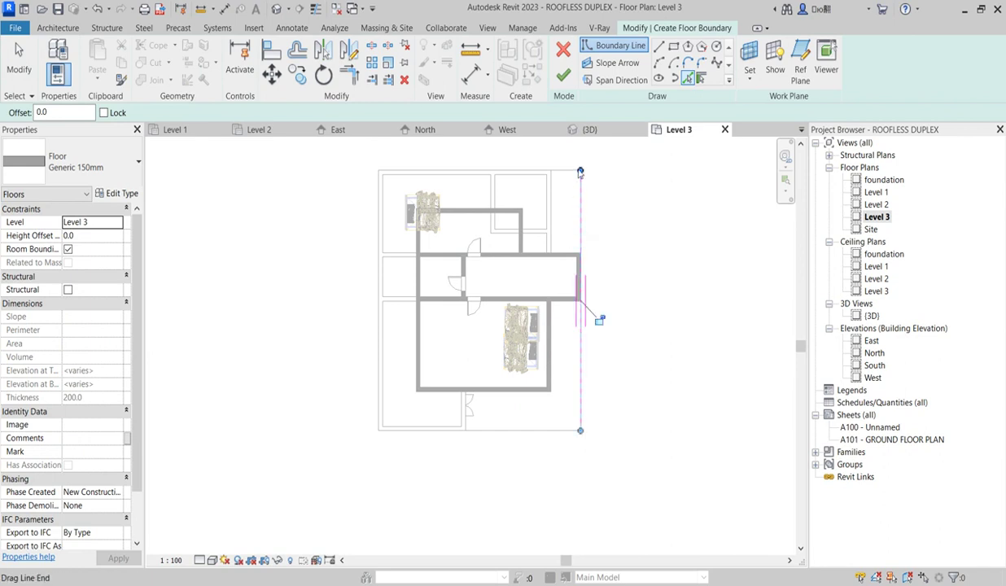
click(562, 174)
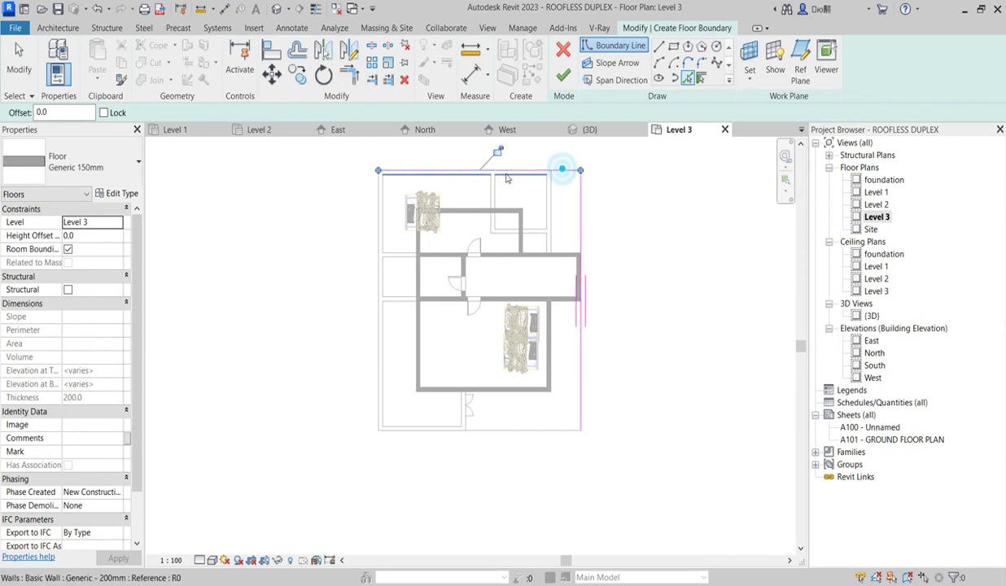
click(380, 205)
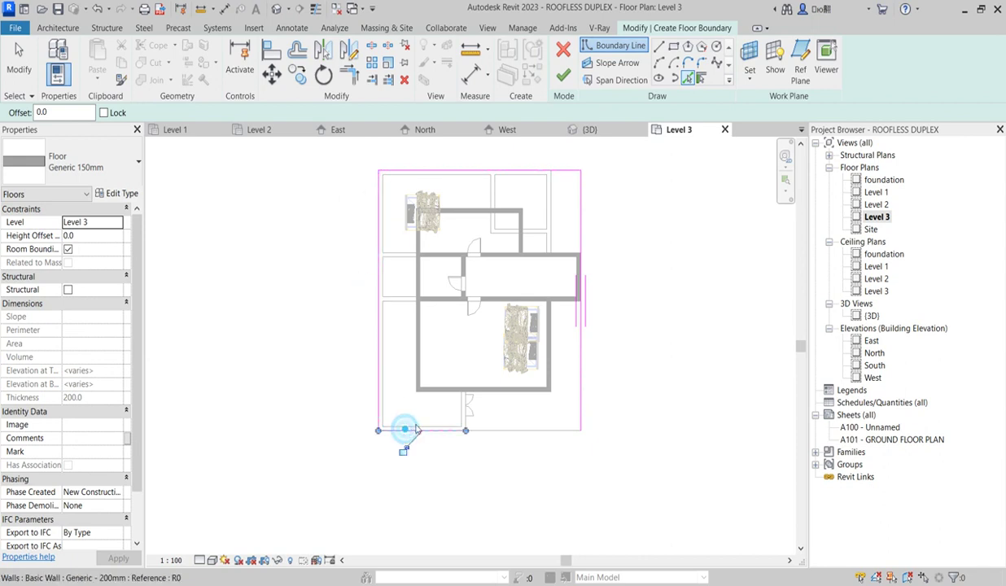
click(401, 429)
Step: Join the bottom and right boundary lines into a corner with Trim/Extend (TR)
key(t)
key(r)
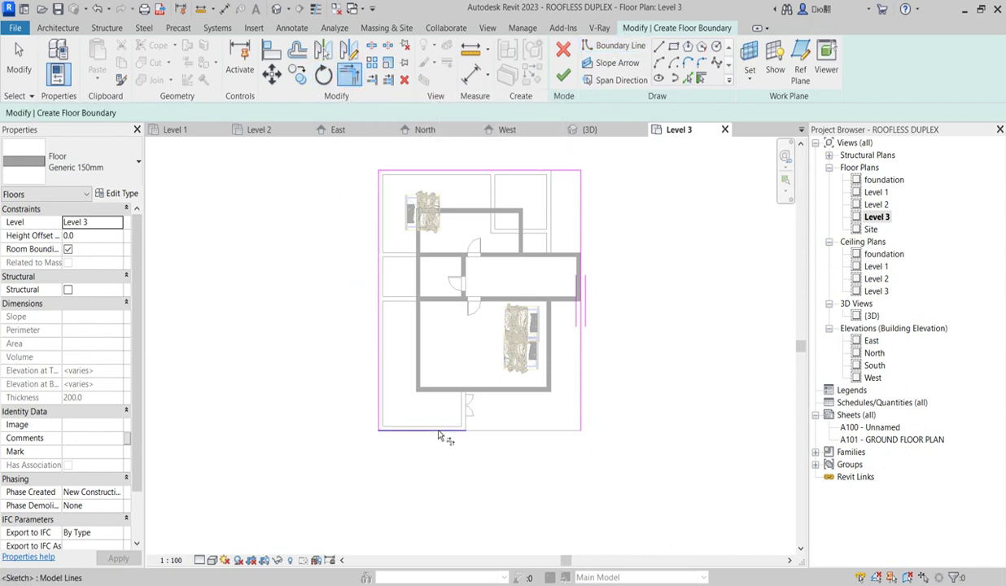
click(440, 429)
click(580, 405)
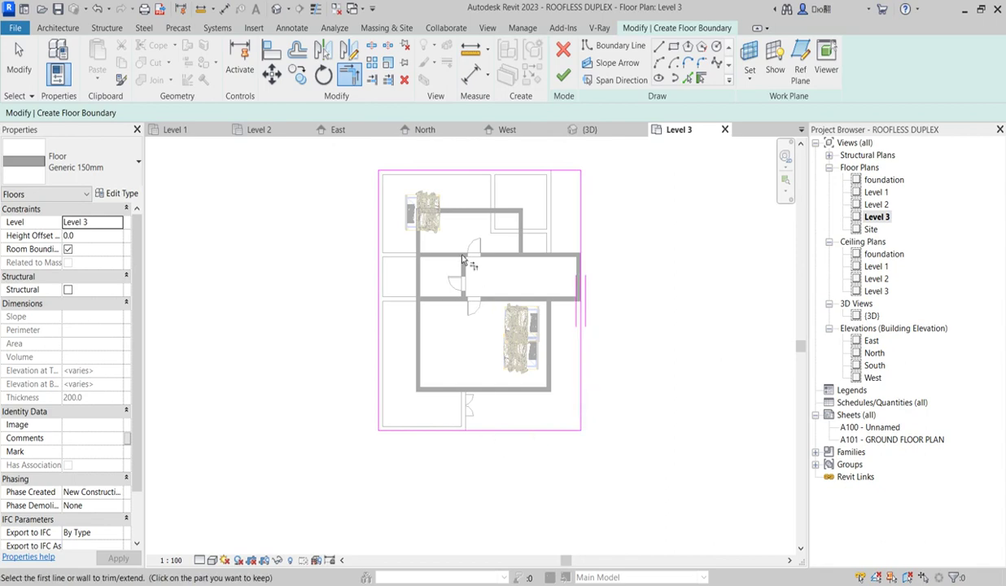
Step: Finish the Level 3 floor sketch to create the floor and switch to the Level 2 plan
double_click(876, 204)
scroll(480, 497, down, 4)
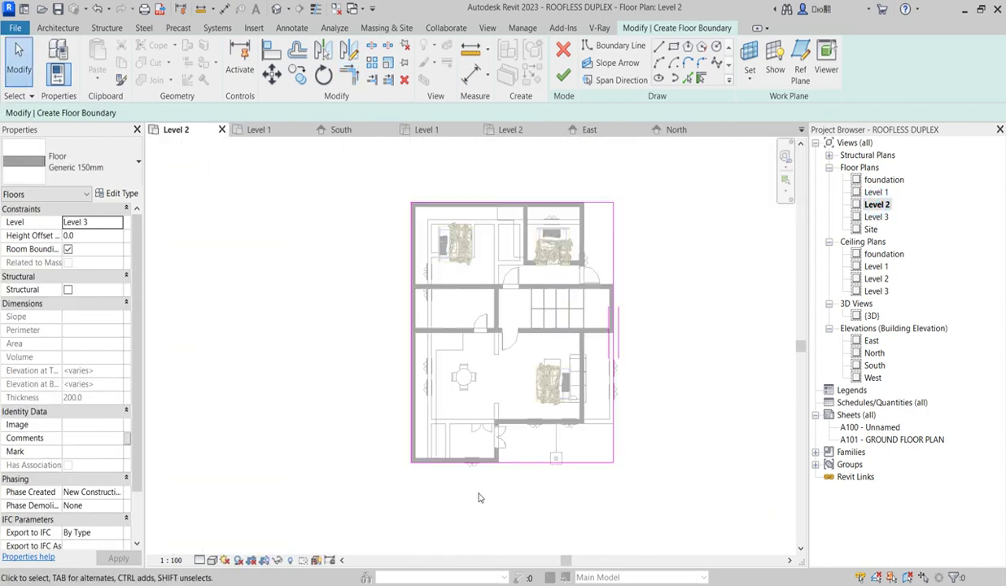
scroll(495, 458, up, 5)
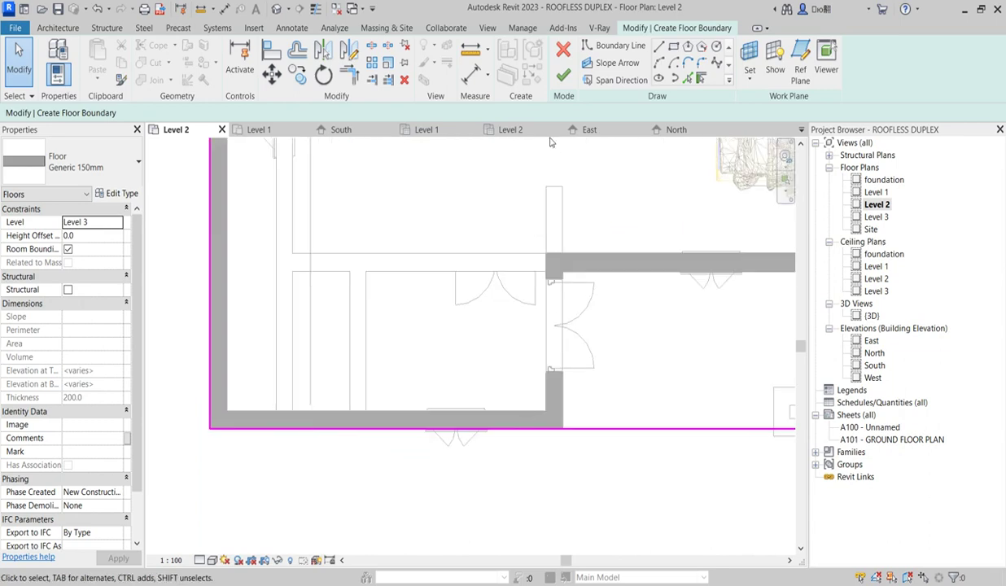
click(564, 75)
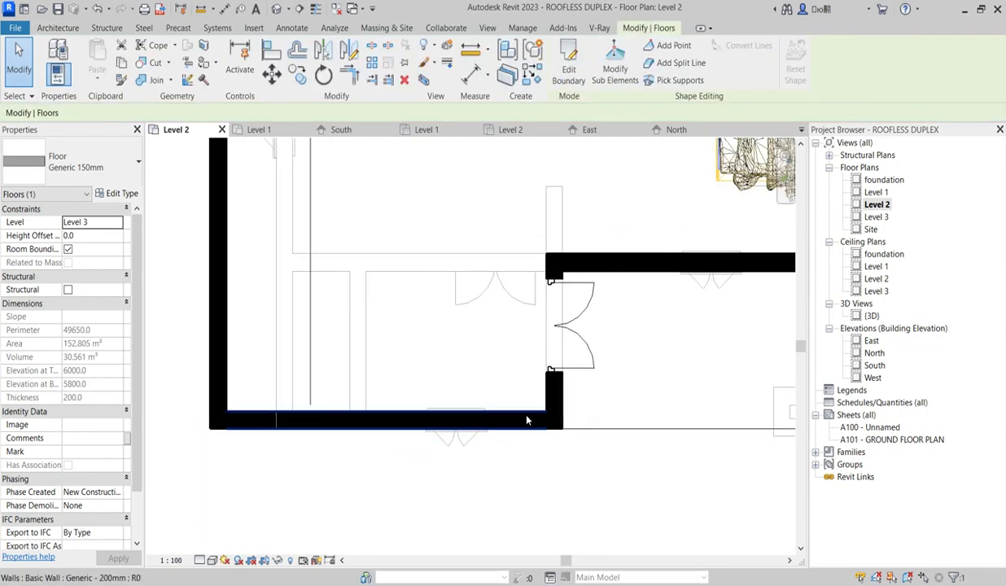
Step: Offset a copy of the lower room's bottom wall 800 mm downward
click(523, 417)
scroll(521, 456, down, 3)
scroll(517, 460, up, 2)
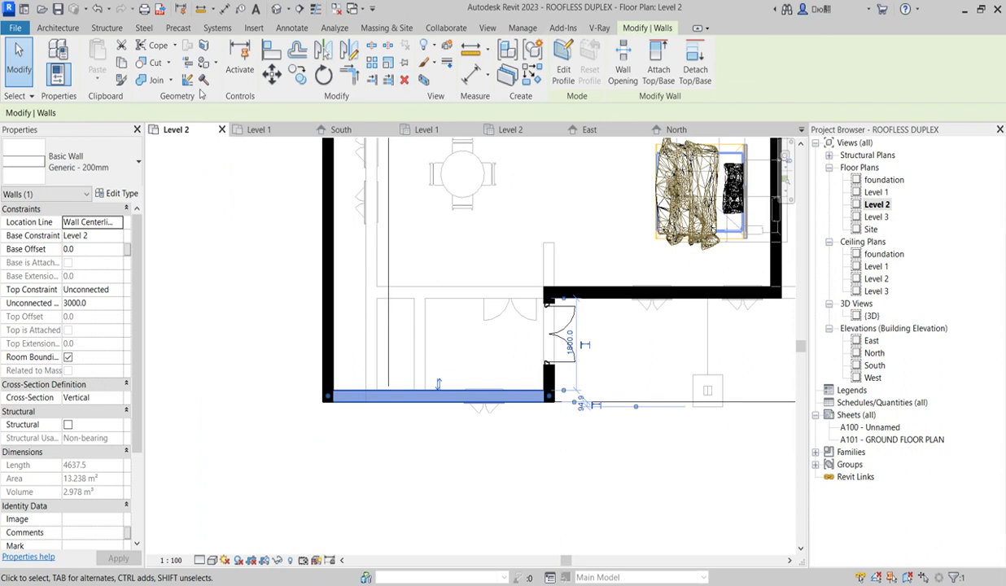
click(297, 50)
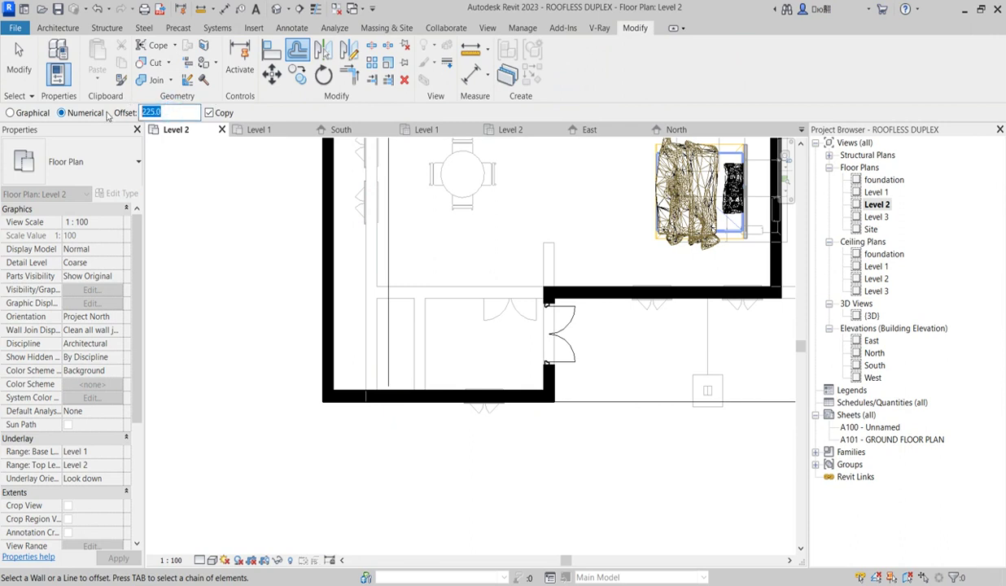
click(458, 405)
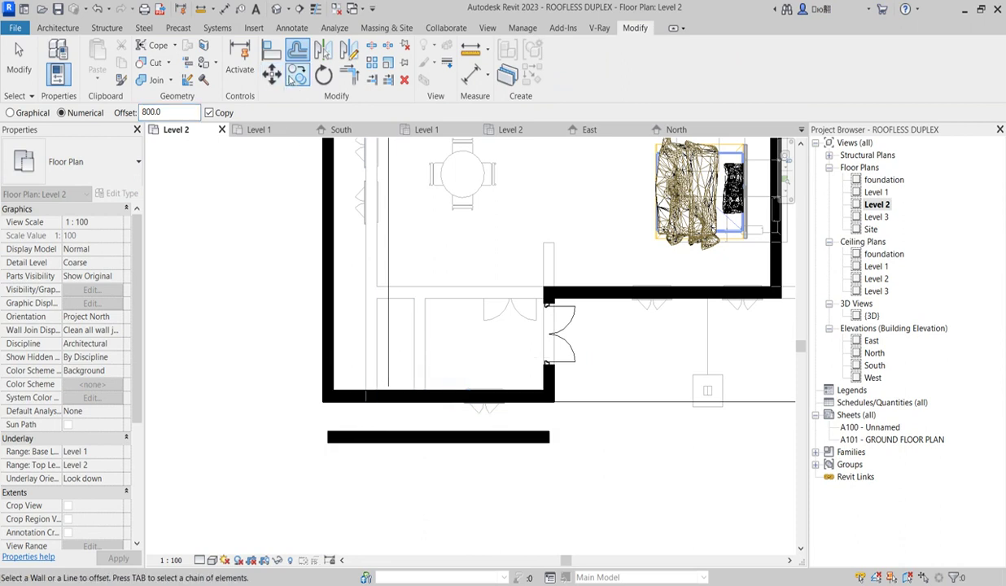
key(Escape)
Step: Extend the left and right side walls to meet the new bottom wall
click(352, 84)
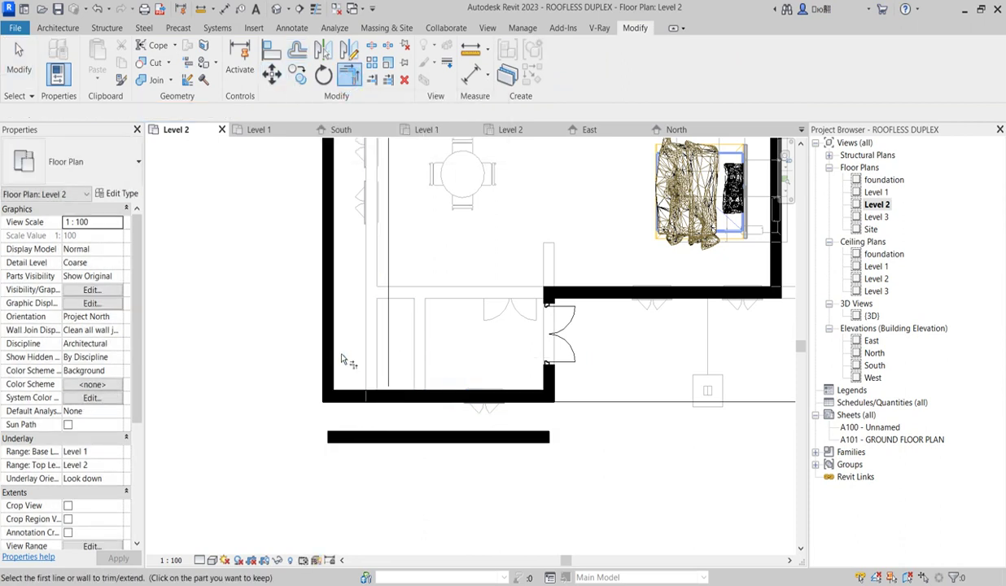
click(330, 353)
click(377, 438)
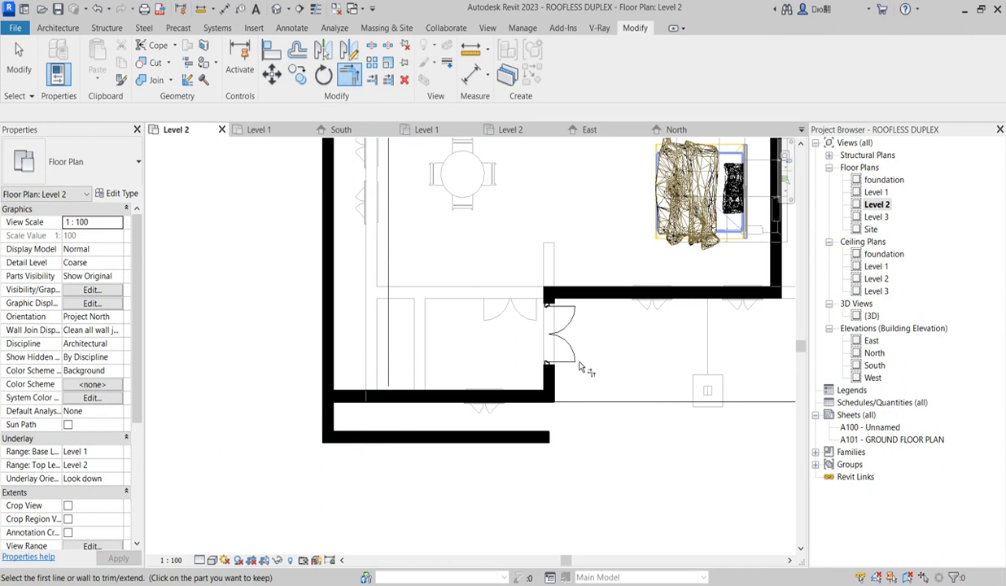
click(548, 380)
click(525, 439)
key(Escape)
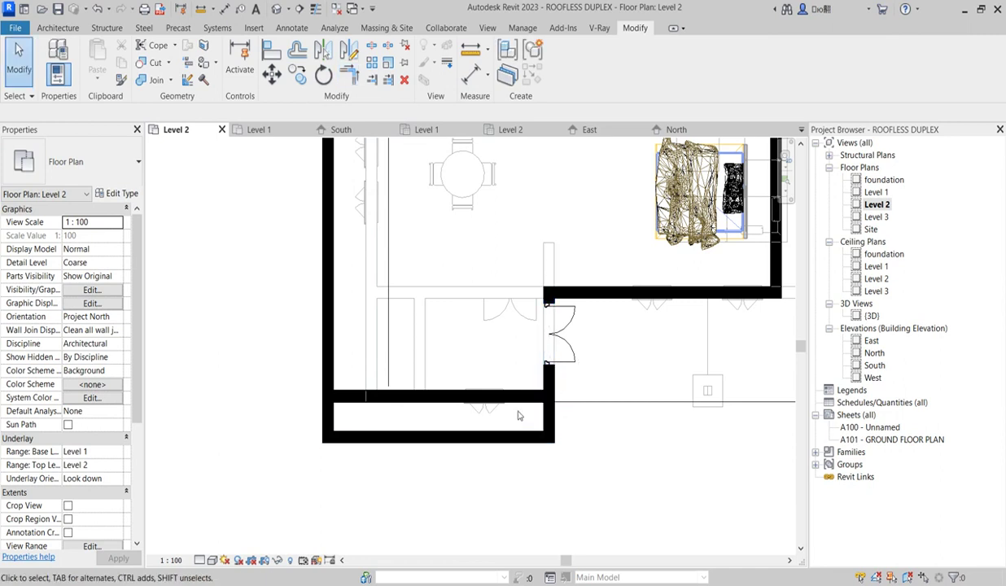
Step: Remove the old bottom wall of the room
click(528, 396)
key(Escape)
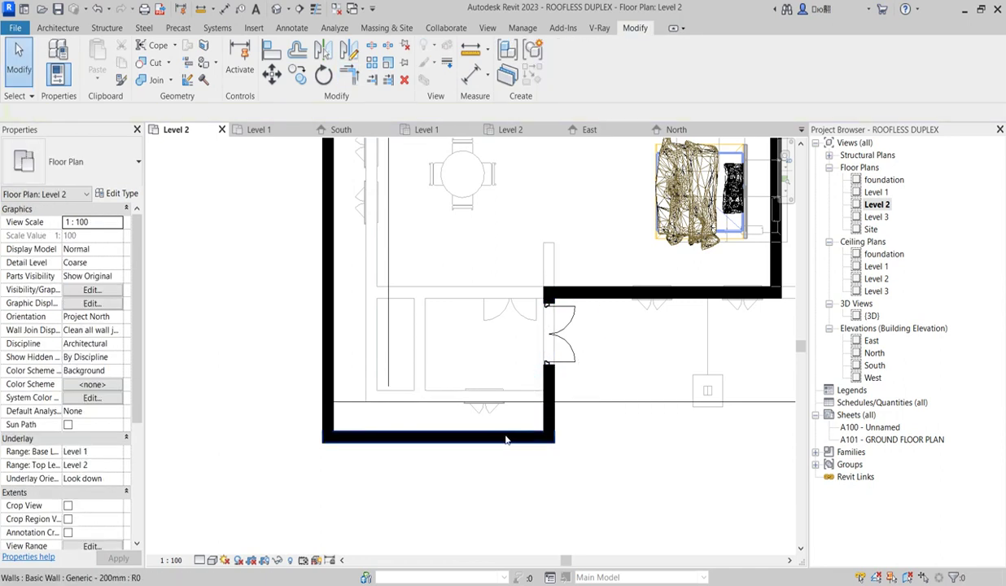
scroll(505, 438, down, 2)
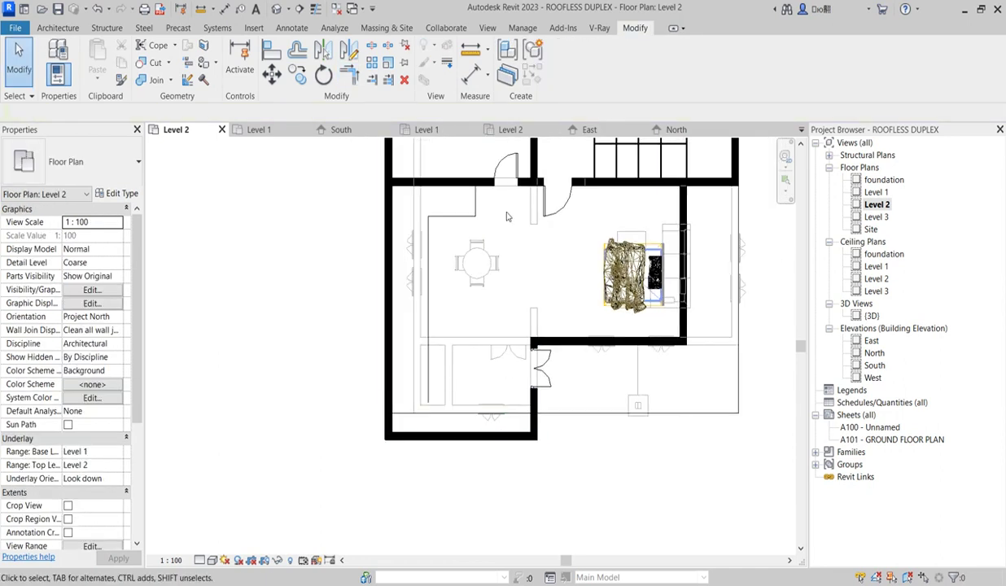
Step: Edit the Level 3 floor boundary and draw lines extending it 800 below the lower-left edge
double_click(874, 217)
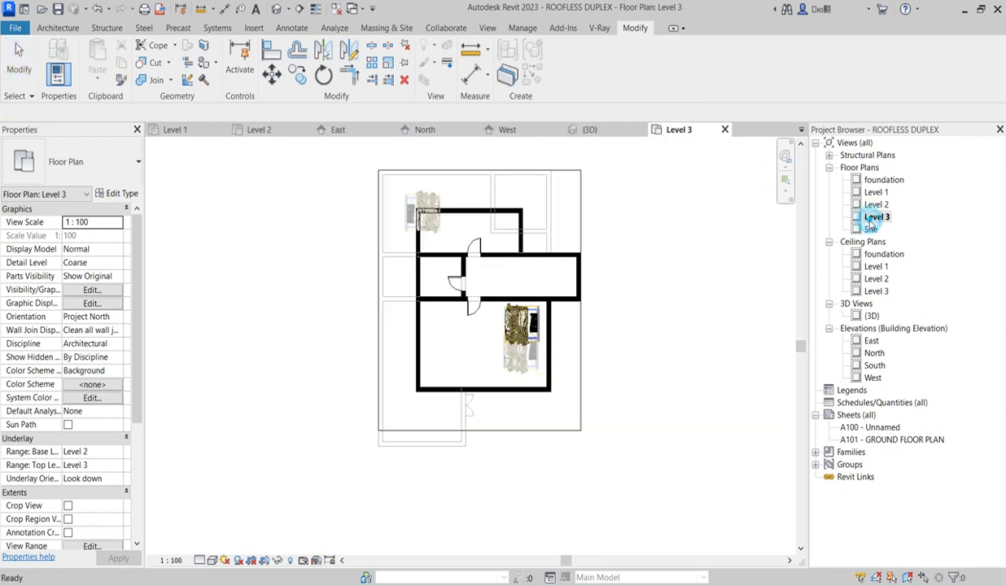
click(479, 429)
scroll(479, 469, down, 2)
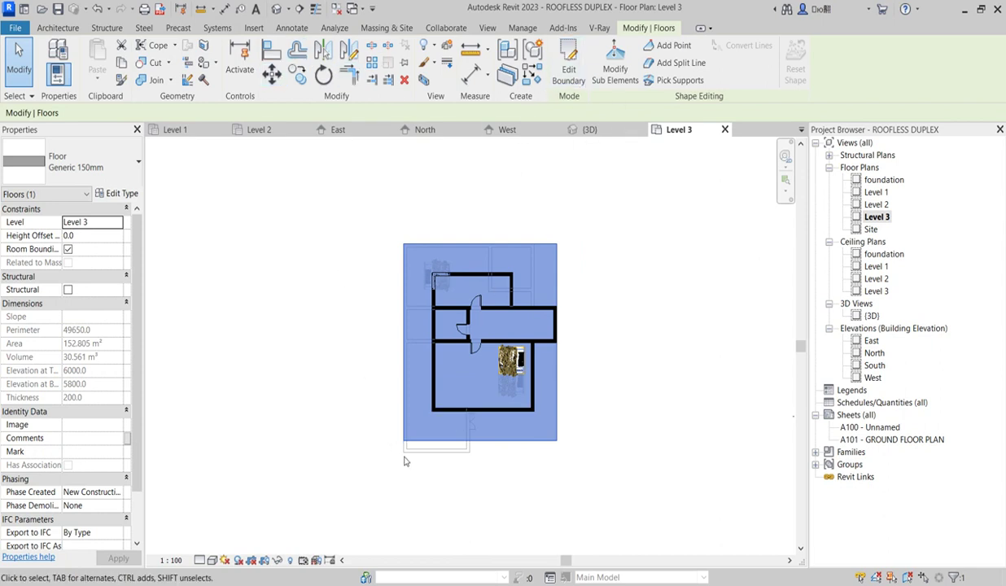
scroll(404, 462, up, 2)
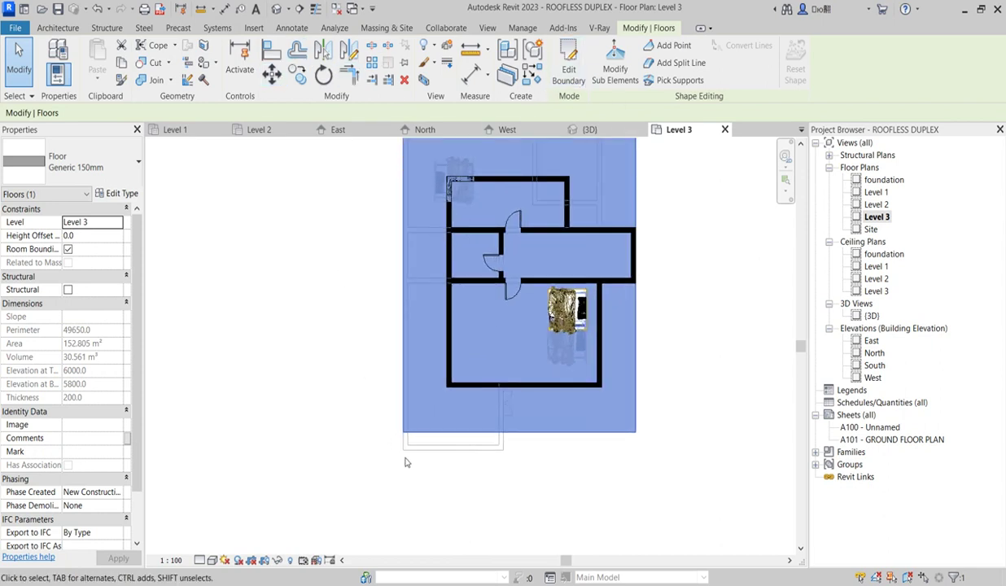
click(569, 73)
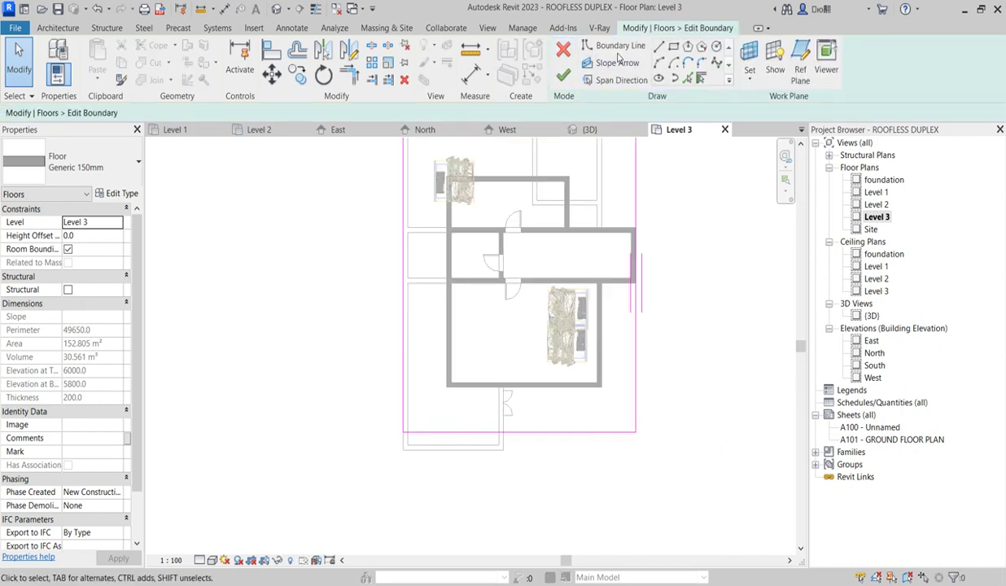
click(659, 47)
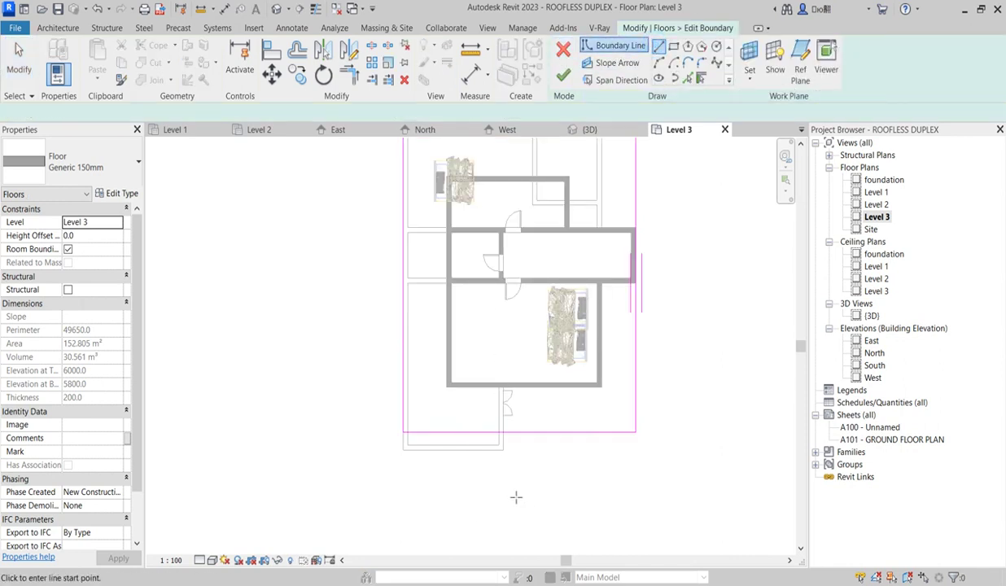
click(503, 432)
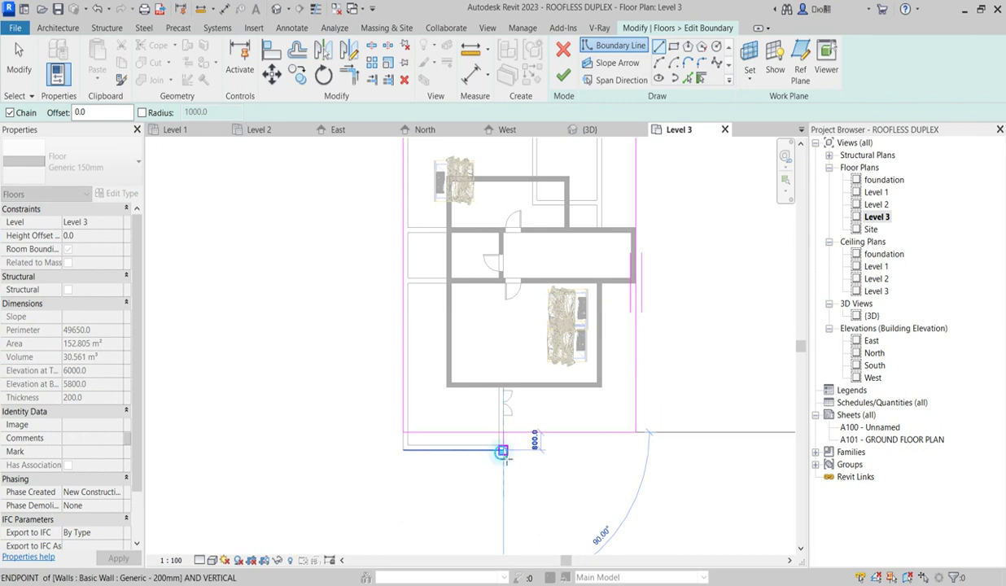
click(502, 451)
click(404, 450)
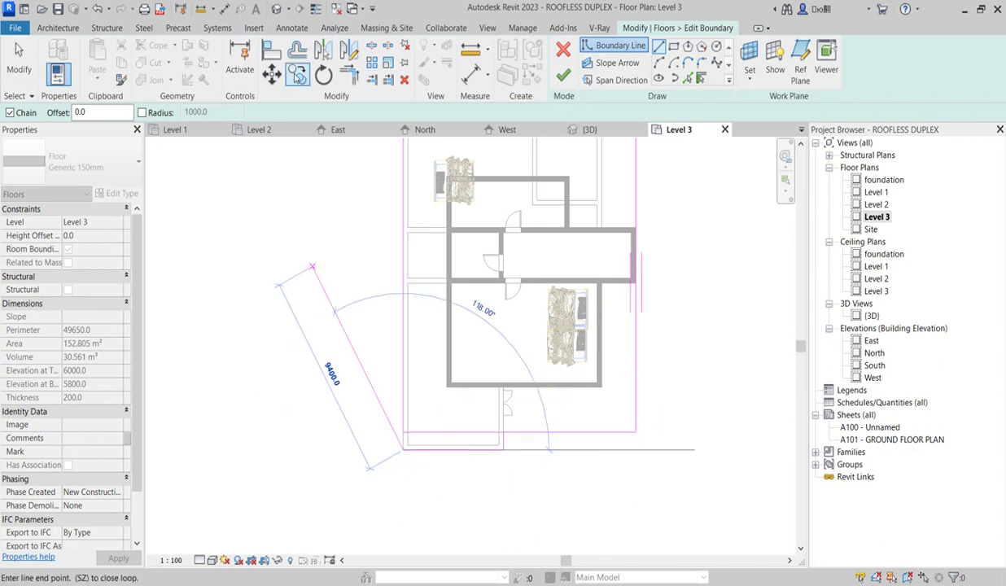
Step: Trim the horizontal and left boundary lines into corners and finish the floor at 156.695 m²
click(348, 73)
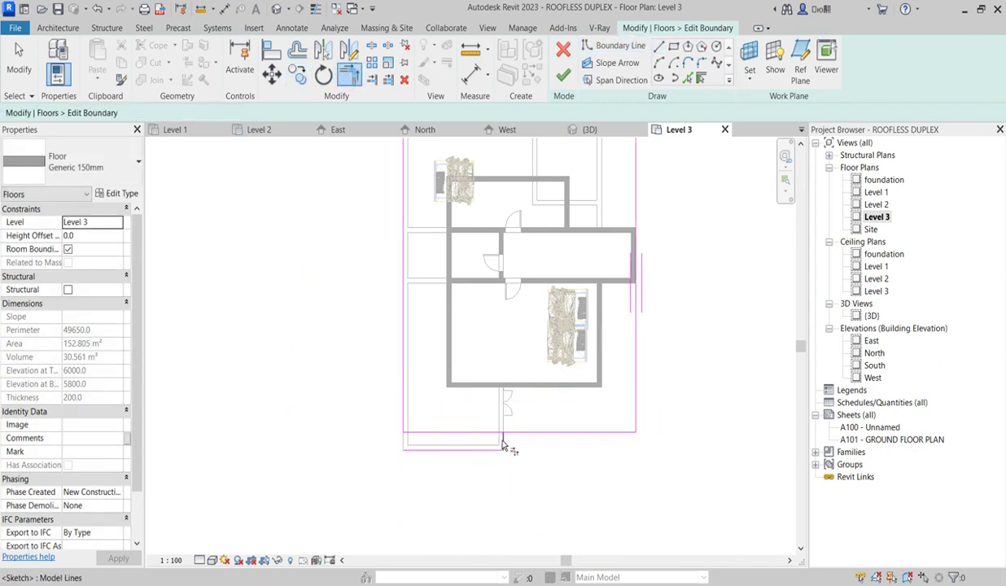
click(502, 444)
click(515, 432)
click(411, 449)
click(408, 420)
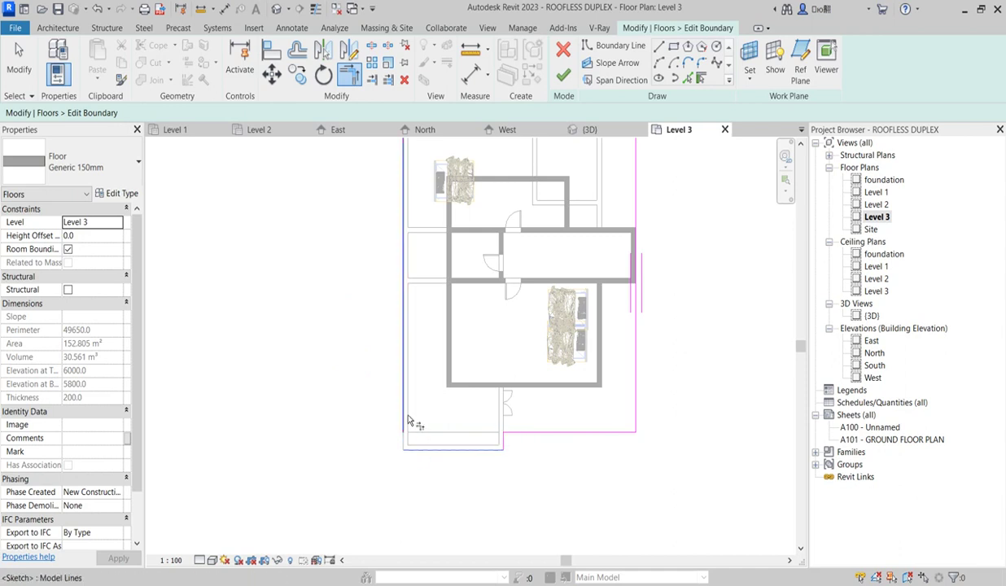
click(408, 418)
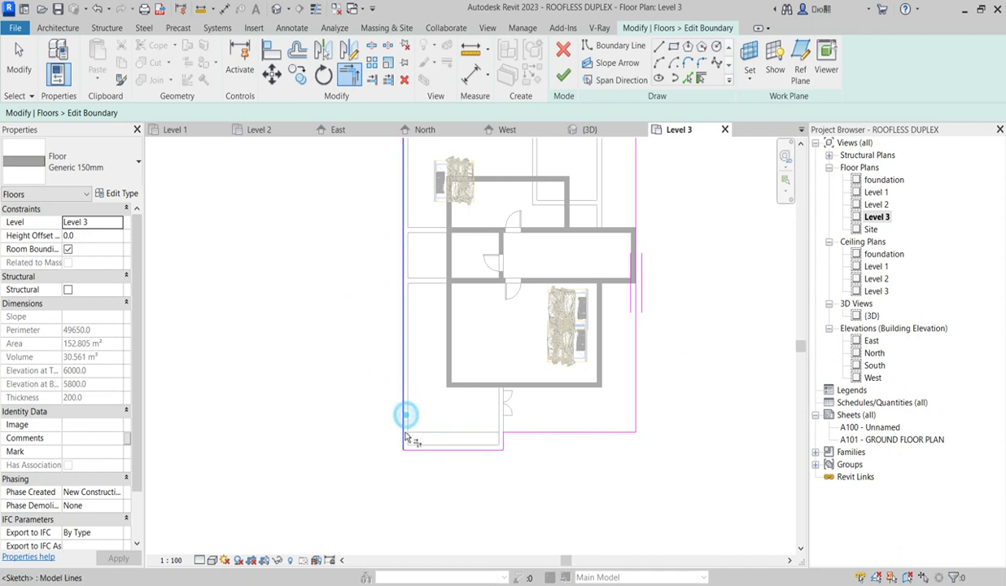
click(558, 78)
scroll(489, 383, down, 3)
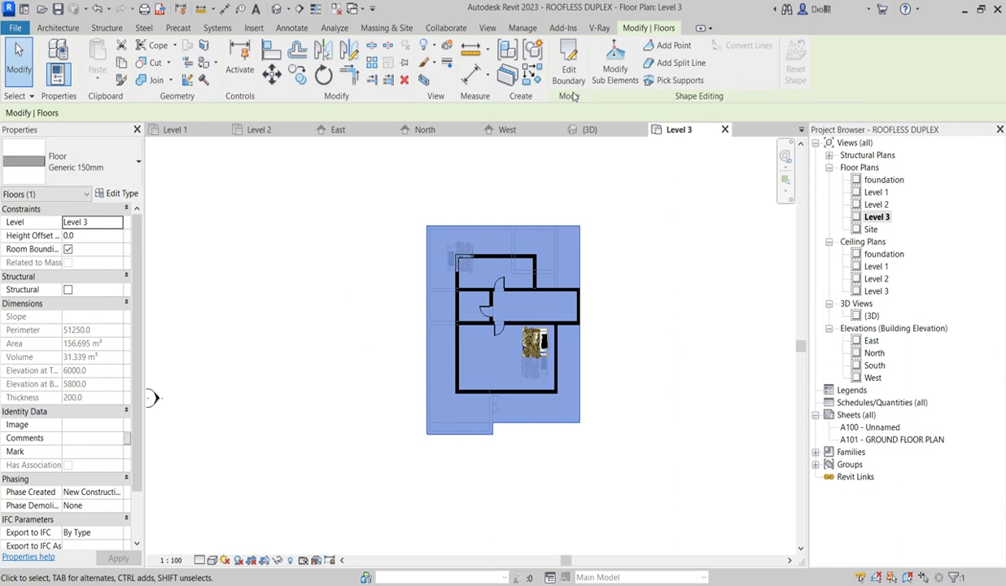
Step: Sketch a rectangular opening from the wall corner to the wall midpoint and finish the floor
click(568, 67)
scroll(552, 290, up, 4)
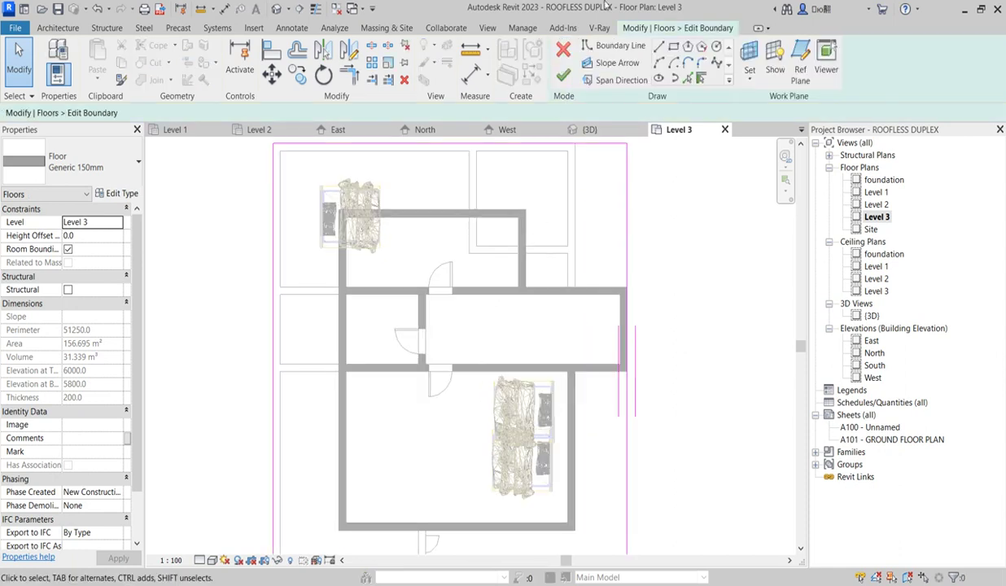
click(673, 49)
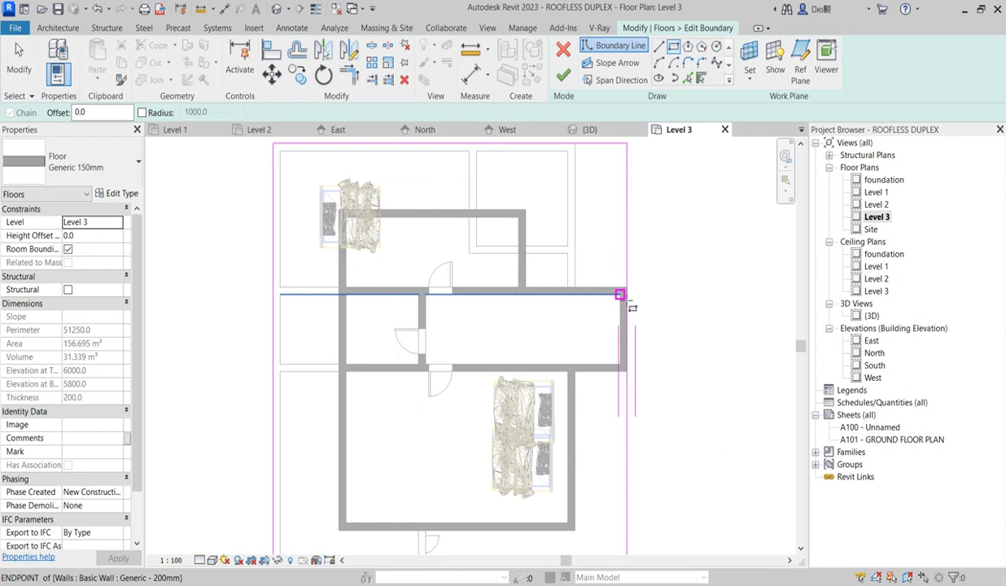
click(618, 295)
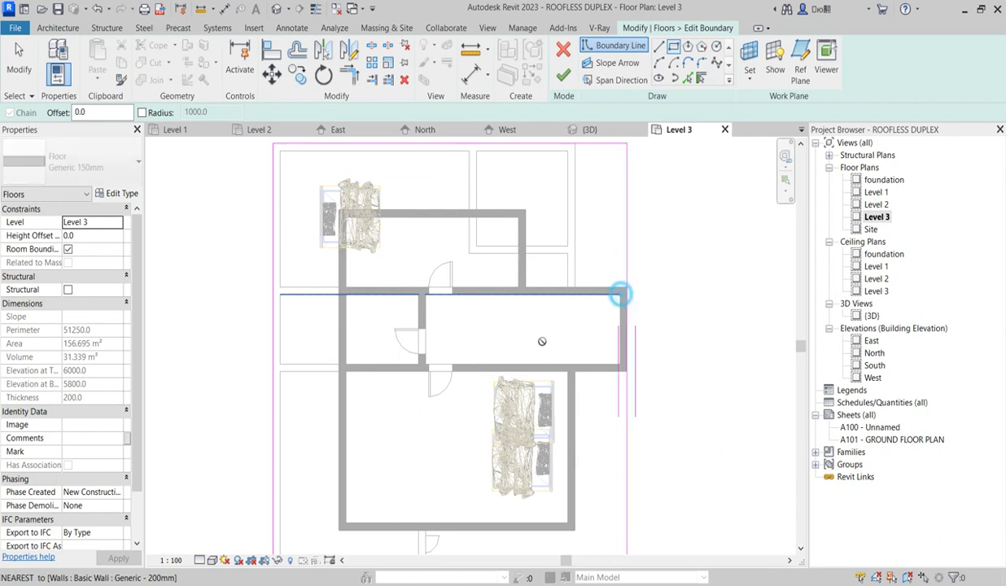
click(477, 363)
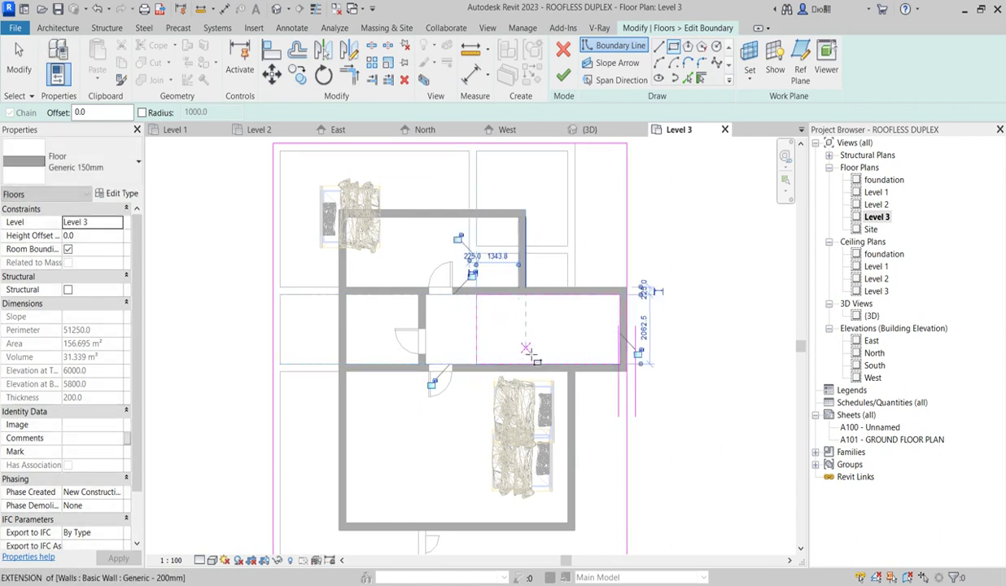
click(563, 74)
Step: Reselect the Level 3 floor and reopen its boundary for editing
scroll(488, 371, down, 2)
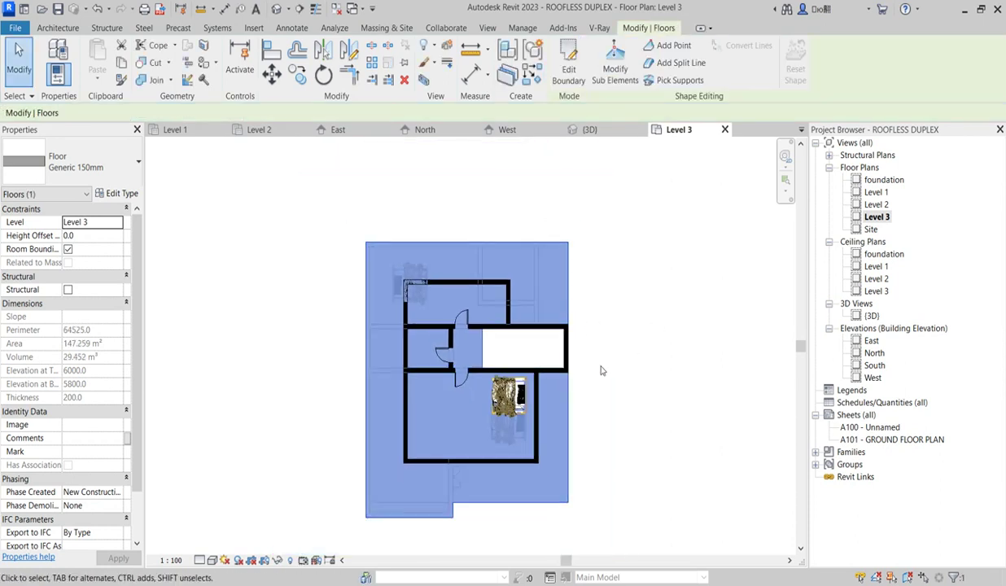
scroll(586, 358, up, 2)
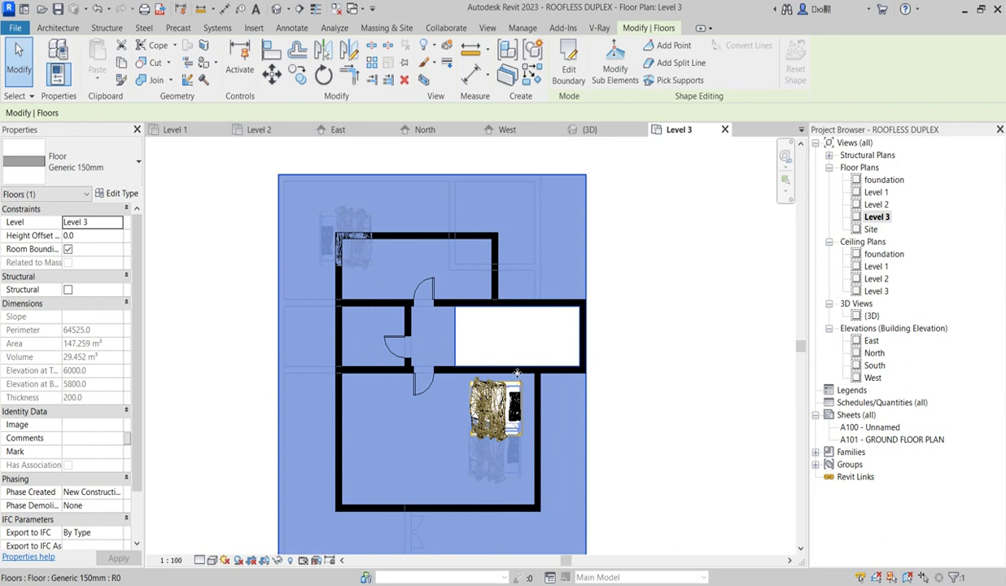
scroll(468, 331, down, 2)
click(604, 341)
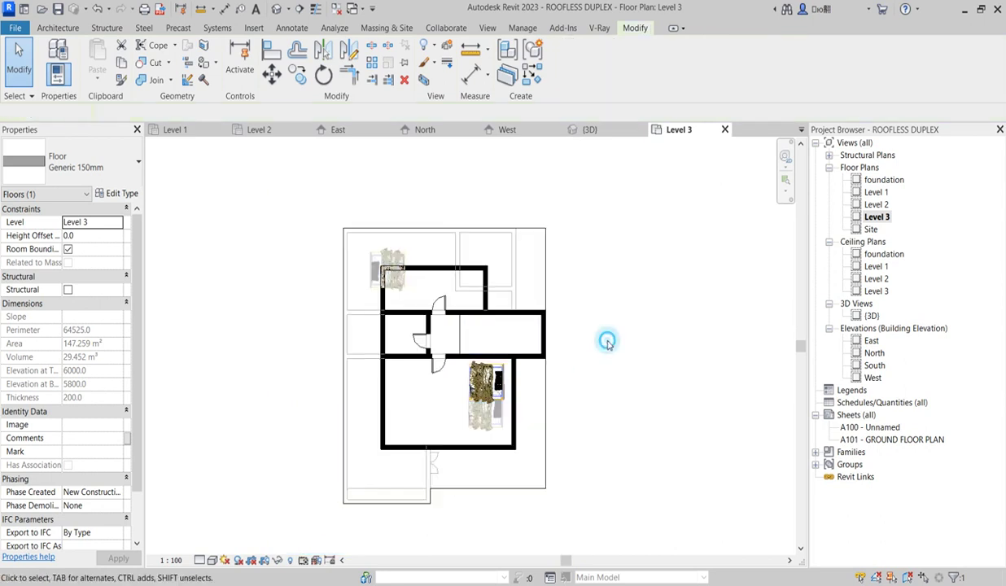
scroll(481, 340, up, 2)
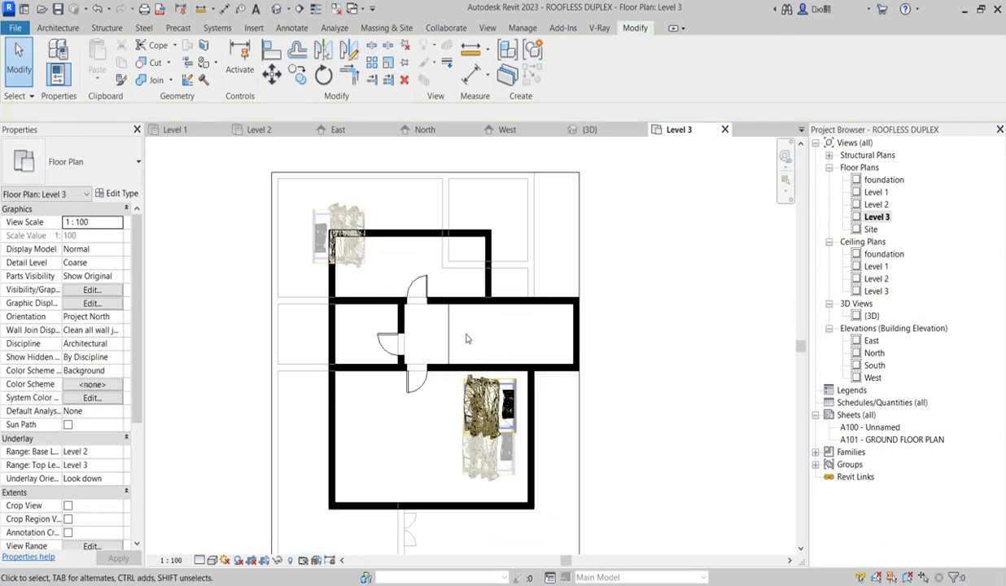
scroll(468, 339, down, 2)
scroll(483, 262, up, 1)
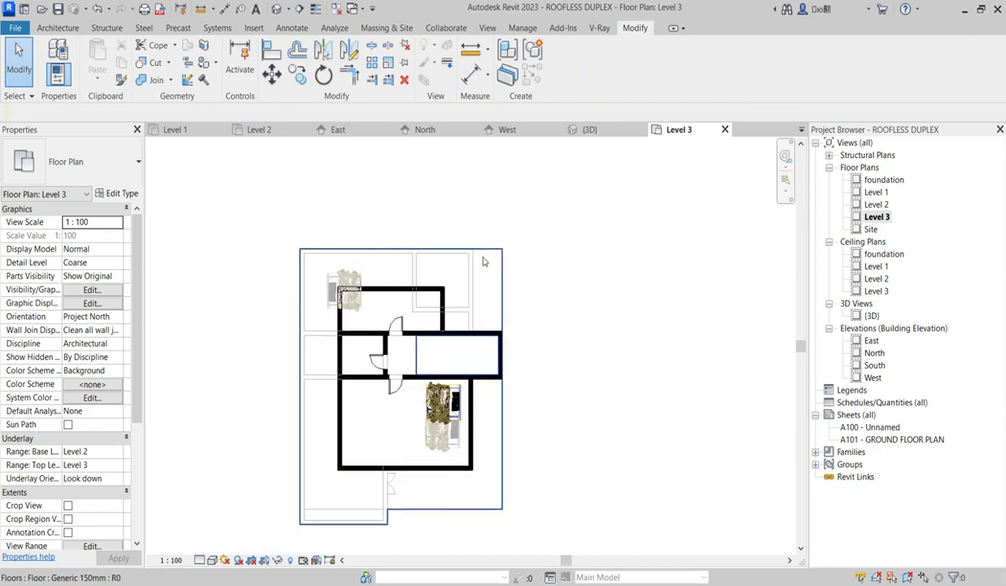
scroll(482, 259, up, 1)
click(468, 247)
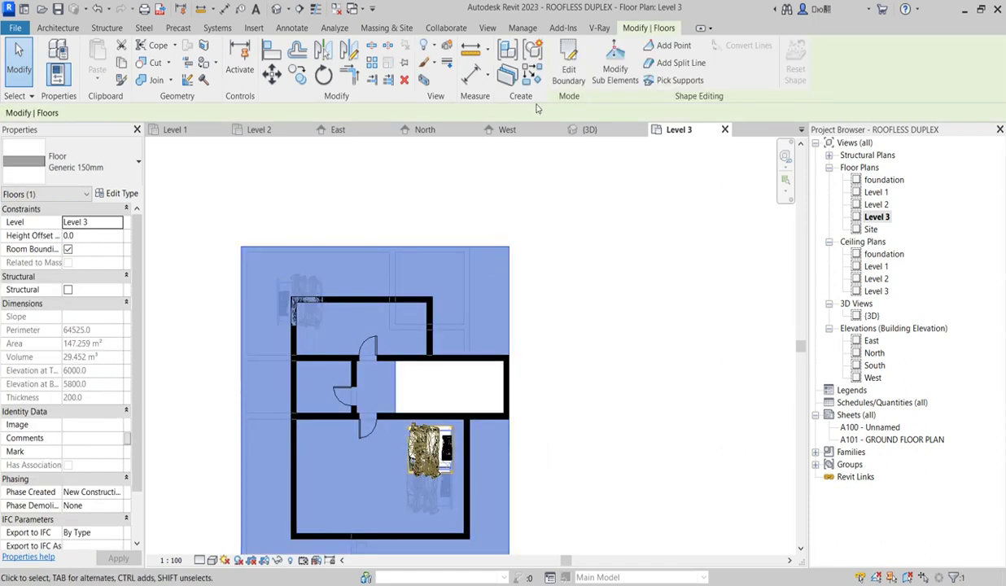
click(569, 67)
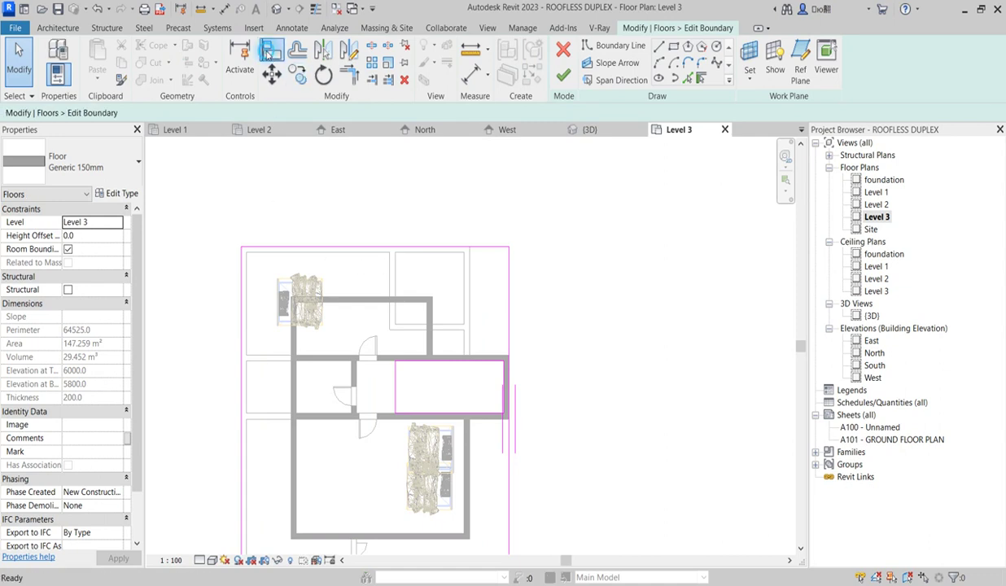
Step: Align the floor's top and left boundary edges to the walls with AL
key(a)
key(l)
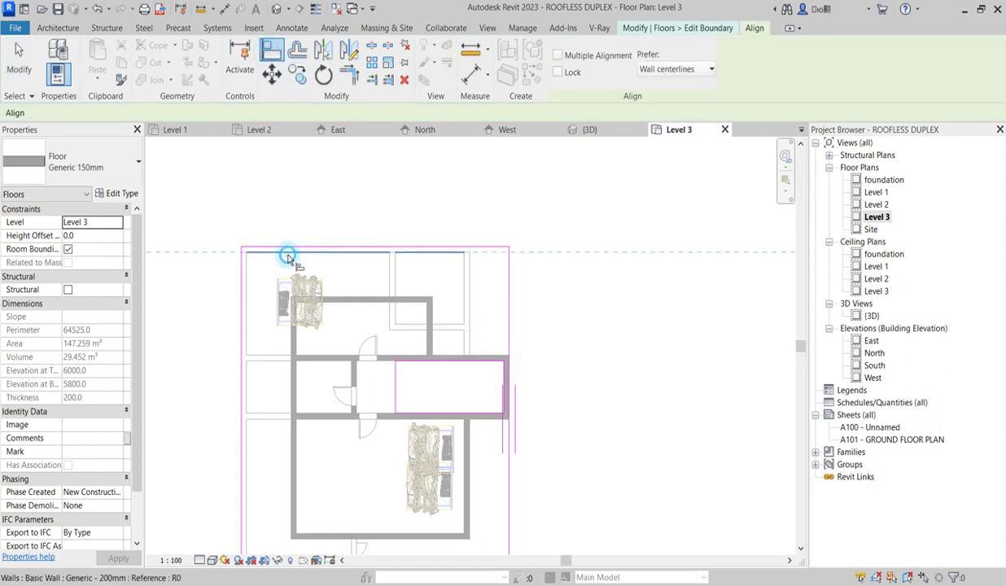
click(288, 257)
click(275, 254)
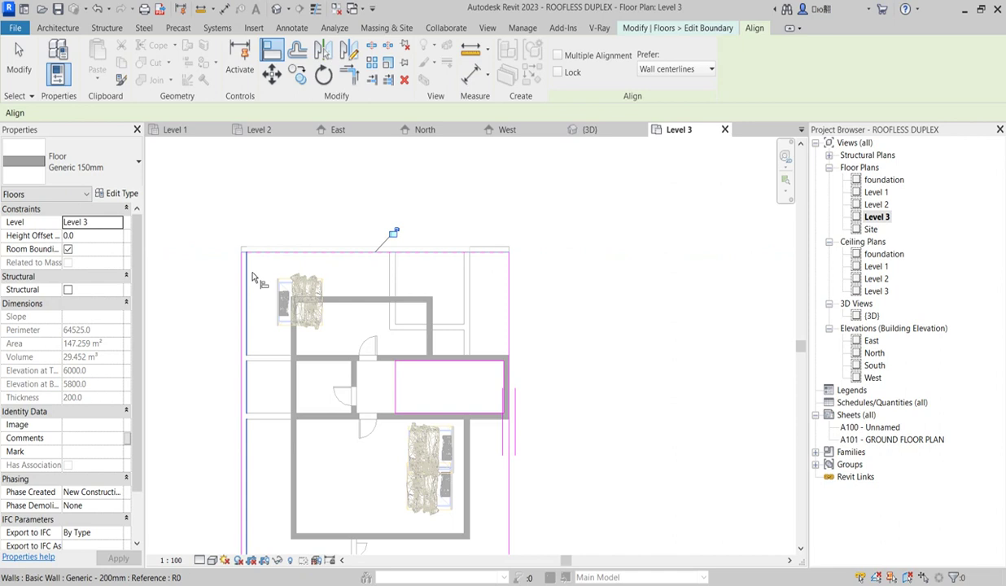
click(250, 276)
click(240, 281)
scroll(241, 281, down, 3)
scroll(282, 415, up, 3)
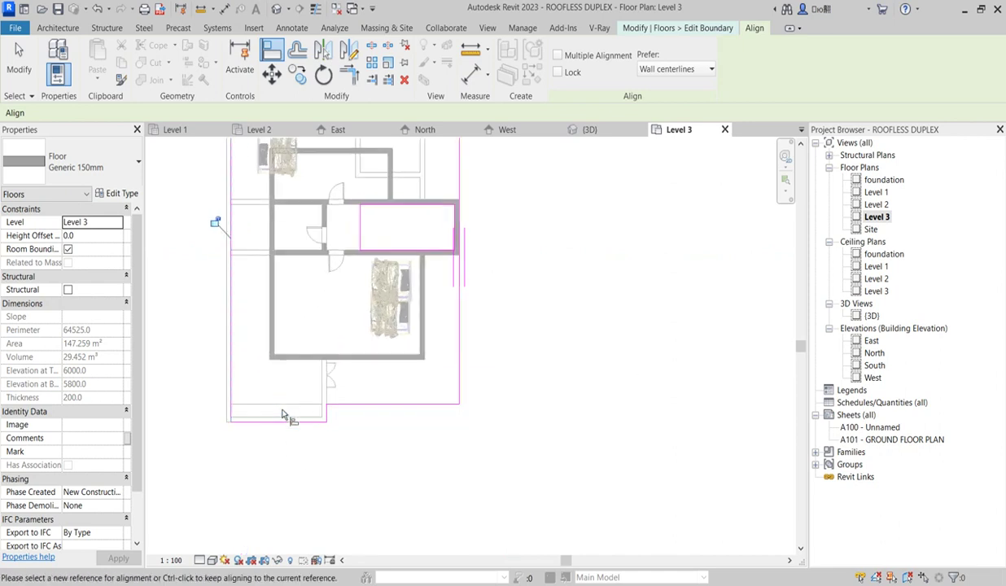
scroll(283, 415, up, 2)
Step: Align the bottom and right edges to the walls and finish the floor at 147.259 m²
click(285, 420)
click(324, 414)
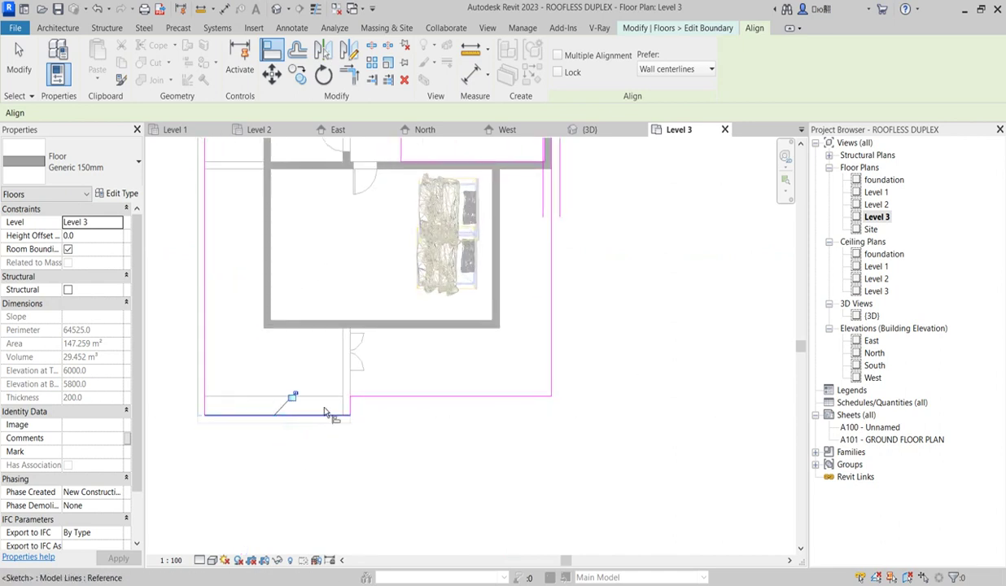
click(339, 406)
click(352, 407)
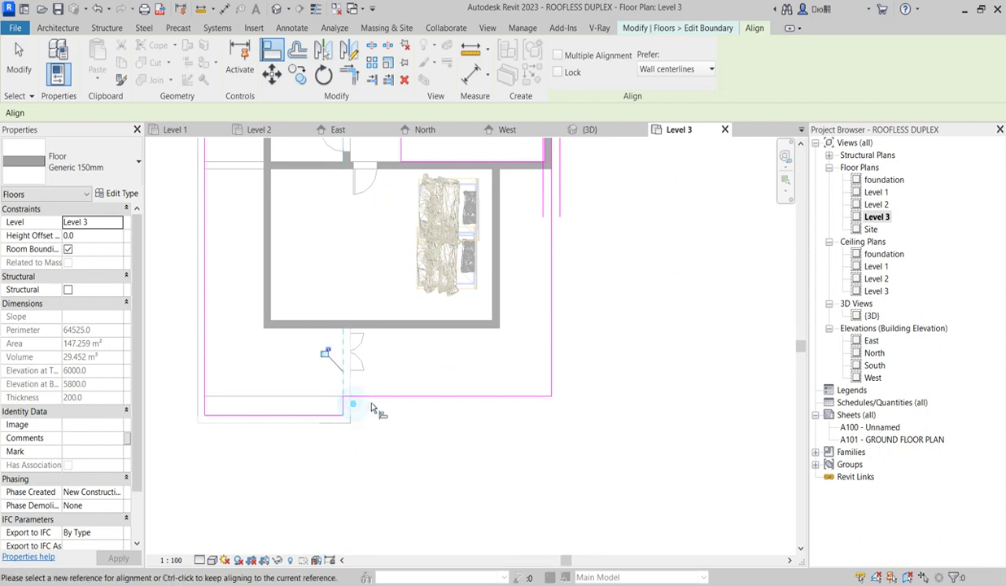
scroll(374, 409, down, 5)
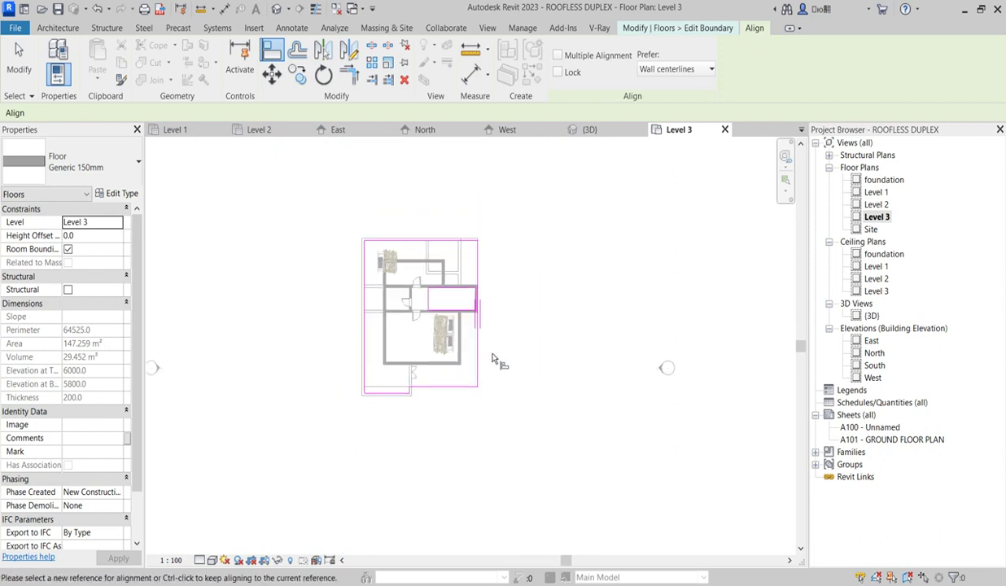
key(Escape)
click(546, 73)
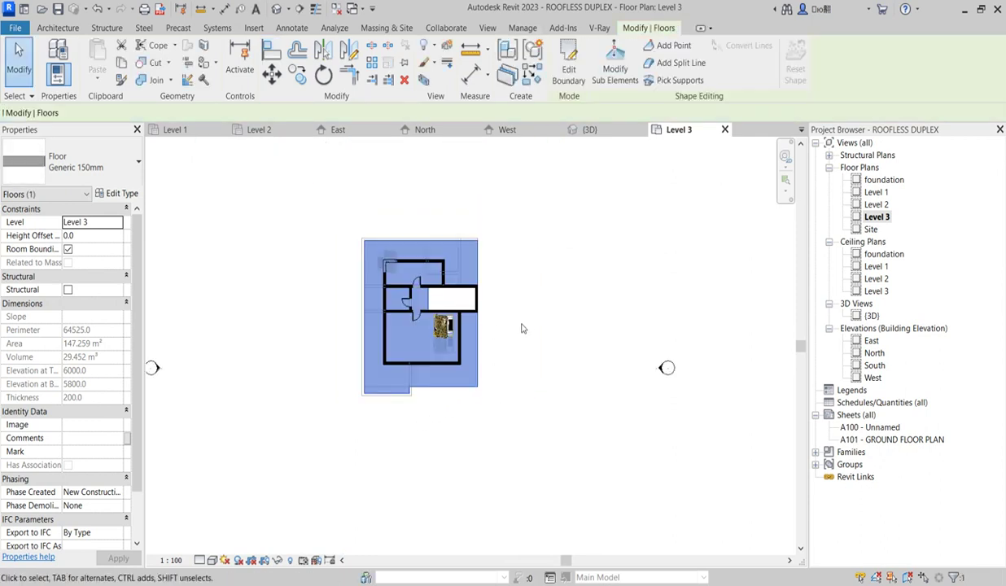
click(523, 329)
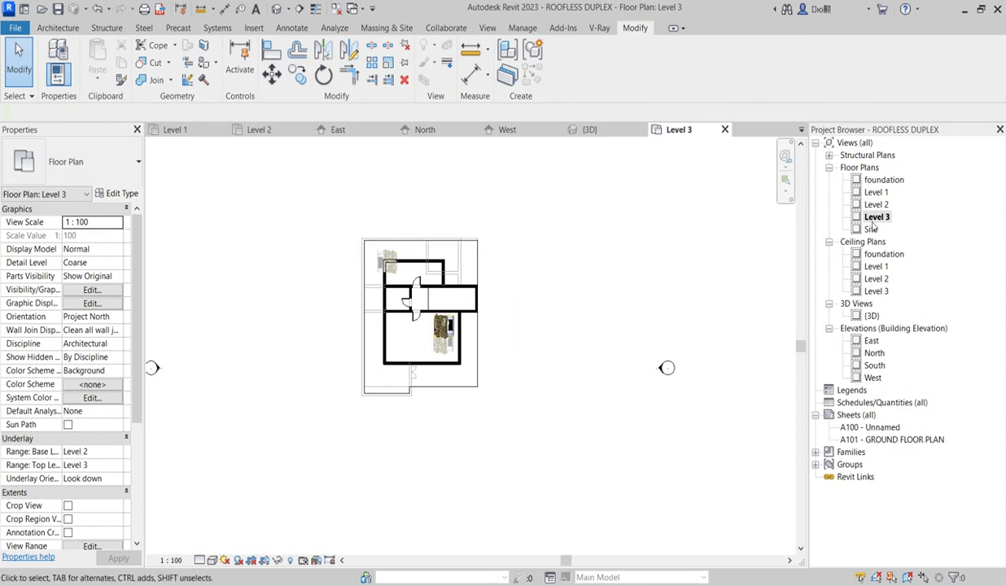
Step: Open the South elevation and widen its crop region to show more of the building
double_click(874, 365)
scroll(521, 391, down, 4)
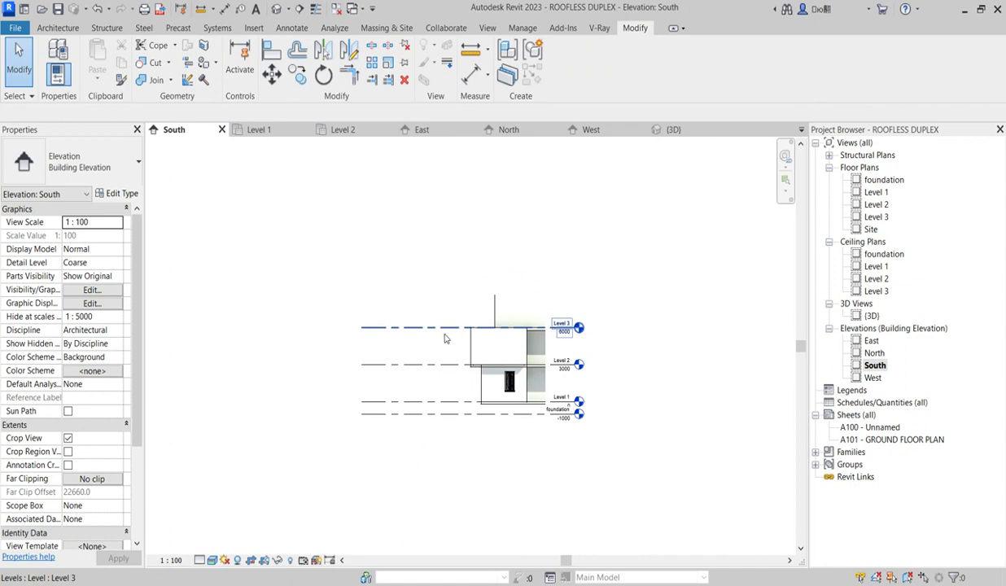
click(263, 560)
click(456, 294)
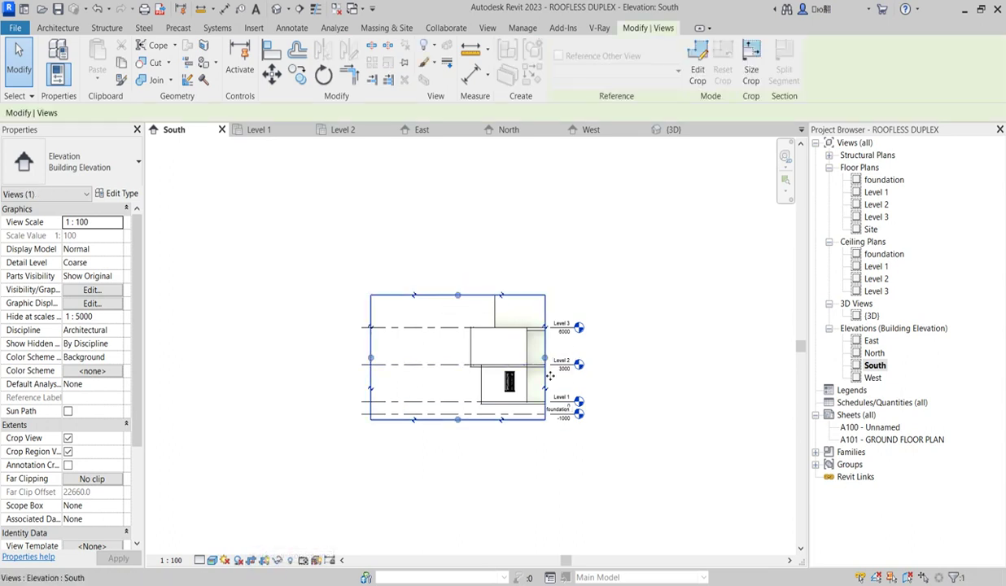
drag(544, 357, 623, 358)
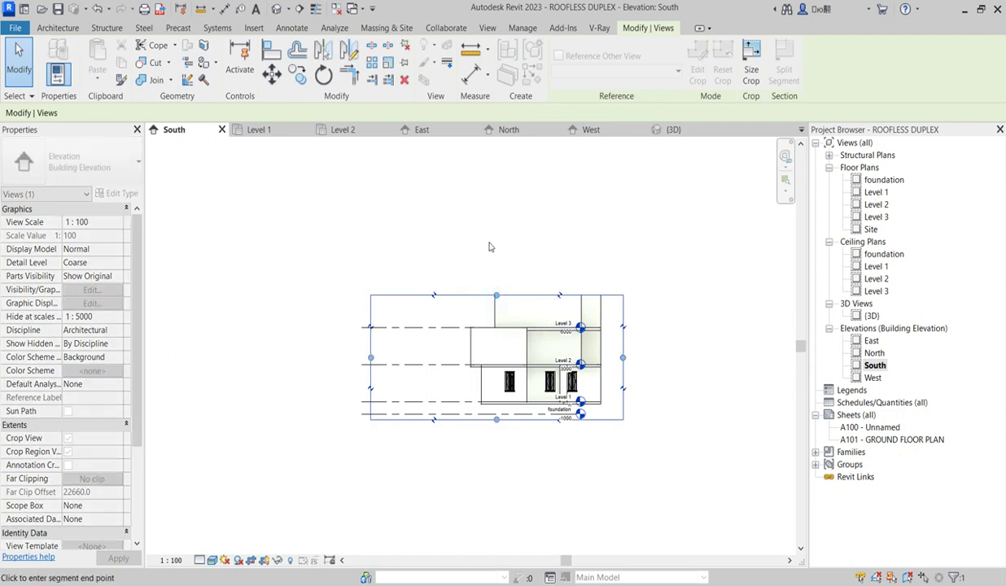
key(Escape)
Step: Add a new Level 4 at 9000, 3000 above Level 3
click(452, 328)
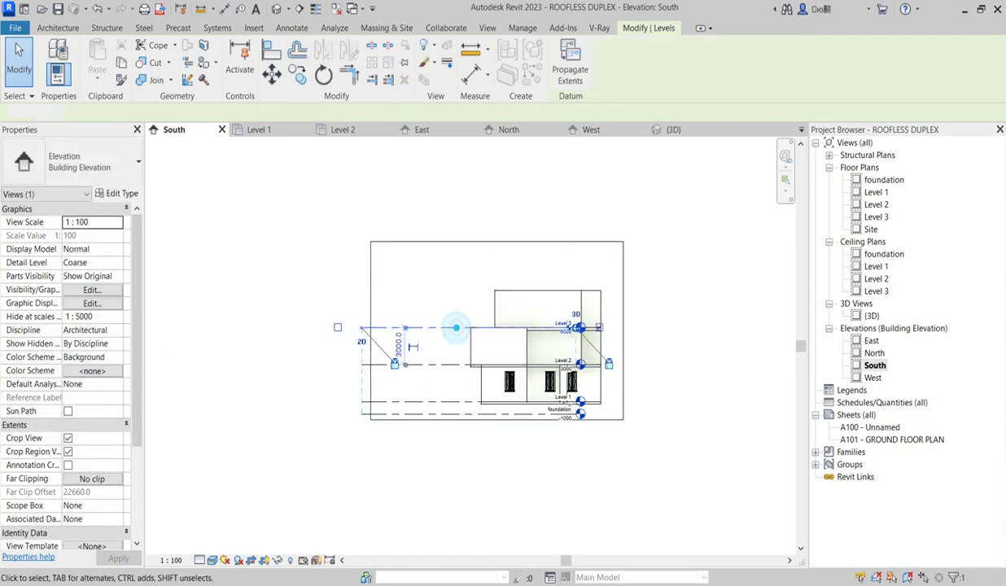
click(508, 75)
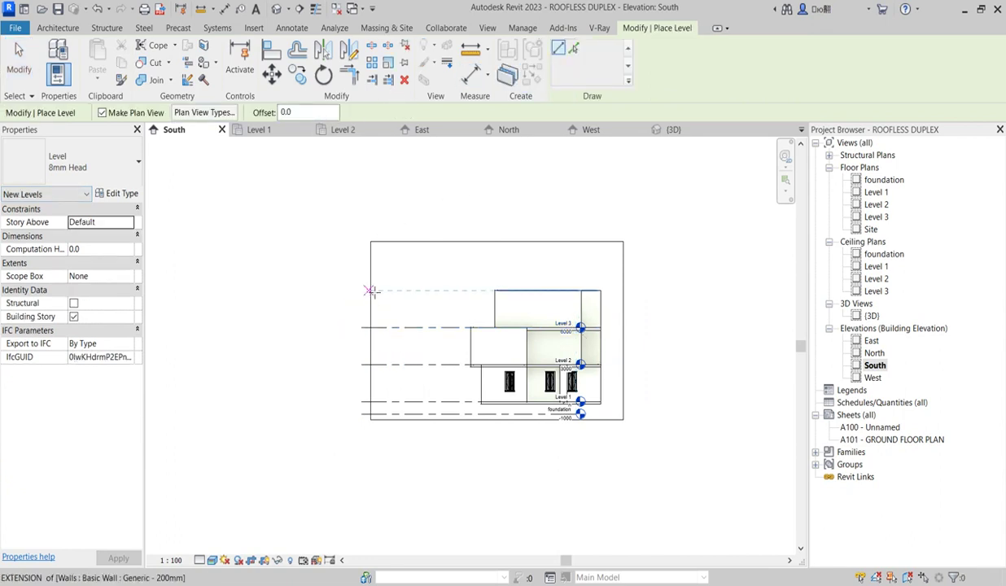
click(371, 290)
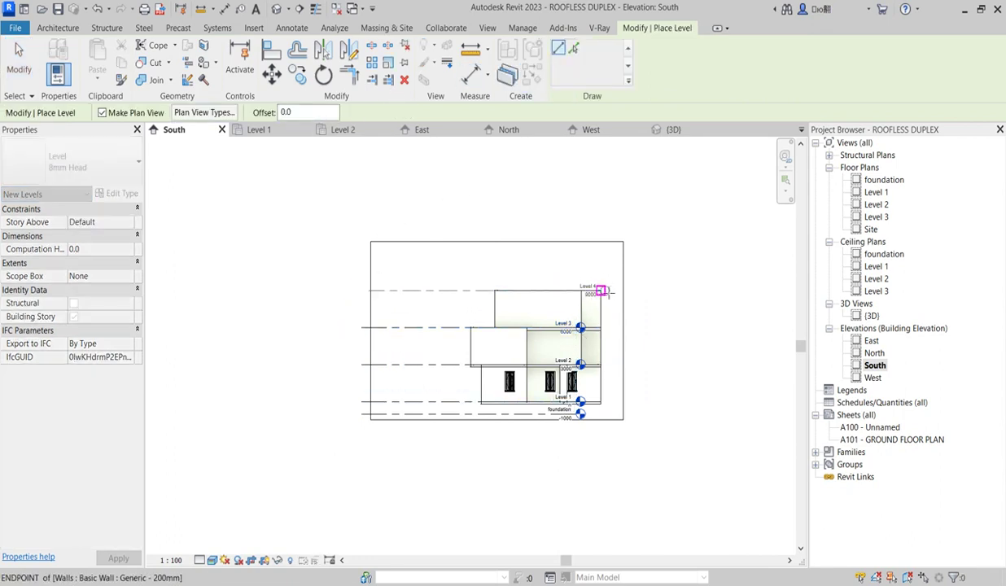
click(616, 290)
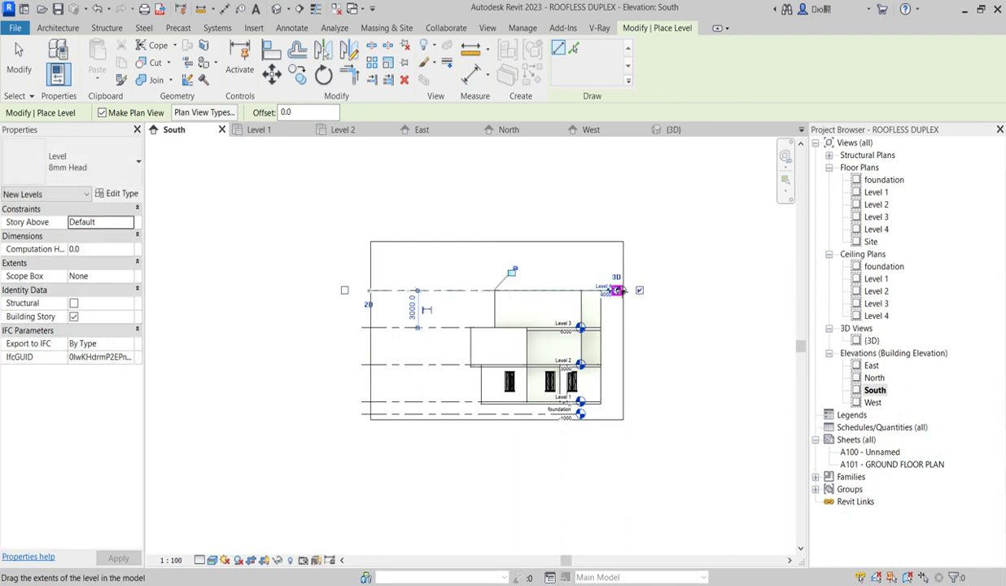
key(Escape)
key(Escape)
Step: Stretch the level lines further to the right
scroll(399, 337, up, 2)
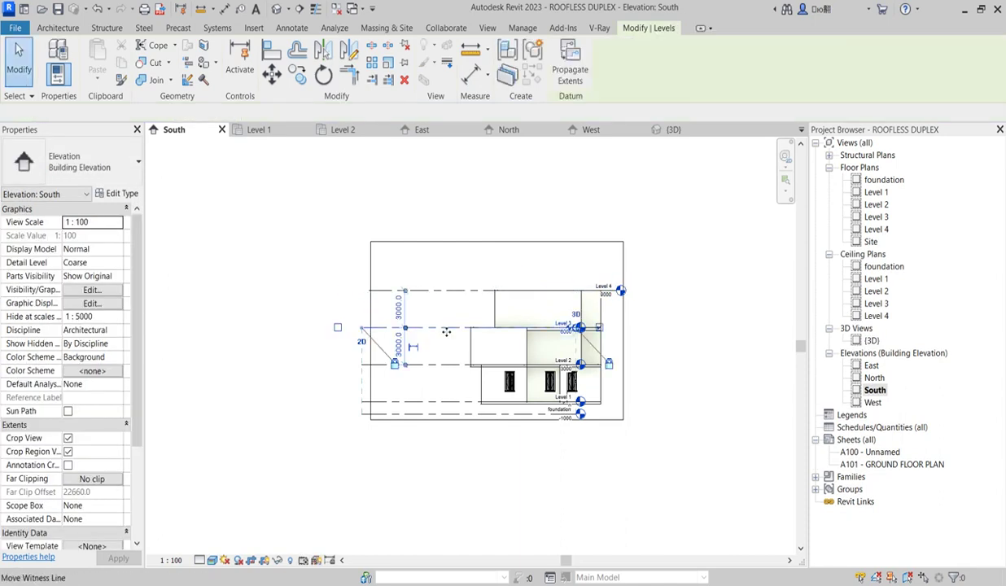
click(399, 330)
drag(573, 330, 661, 307)
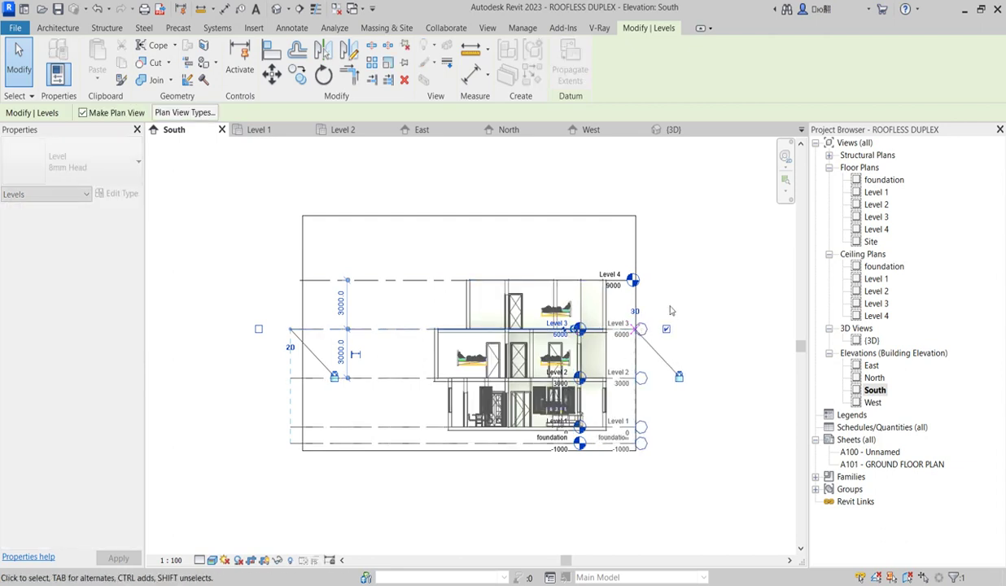
key(Escape)
Step: Open the Level 4 plan and set its underlay base level to Level 3
double_click(876, 229)
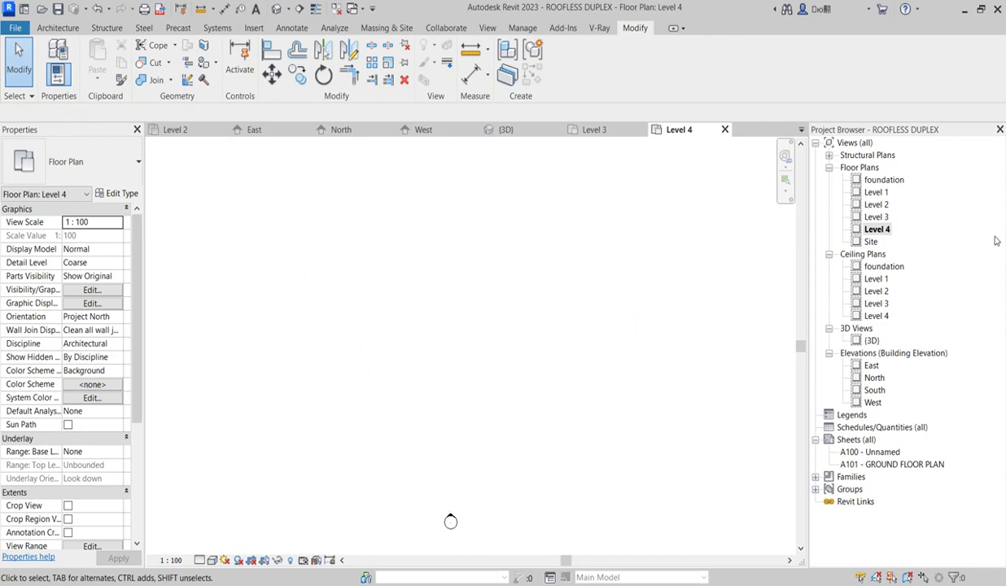
click(120, 451)
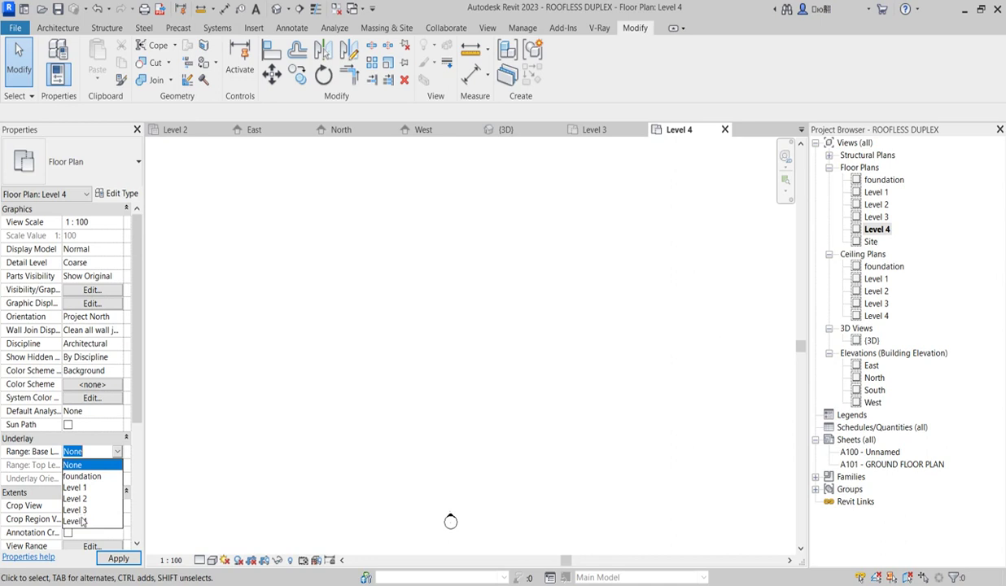
click(75, 510)
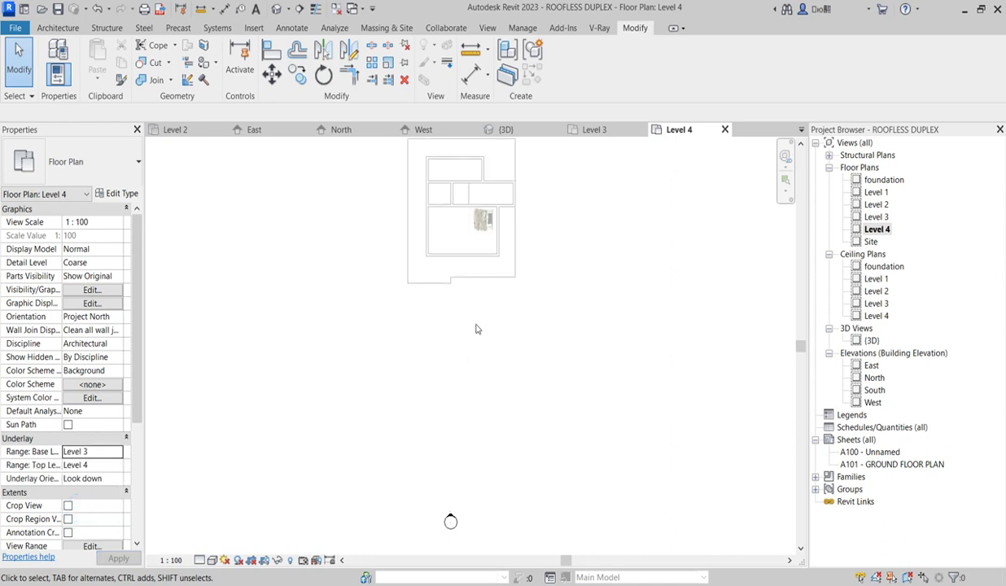
scroll(453, 253, up, 4)
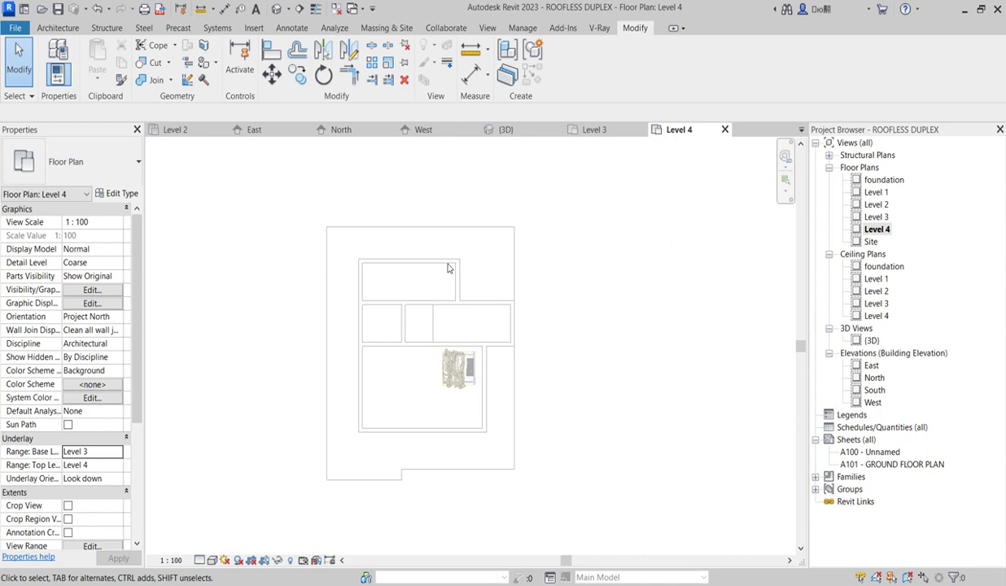
scroll(468, 334, up, 1)
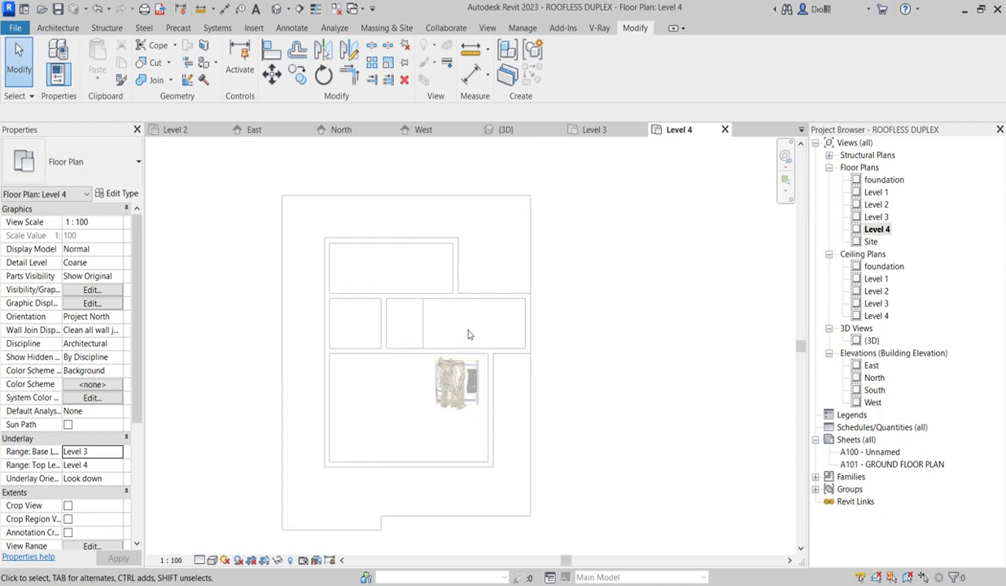
scroll(403, 332, down, 2)
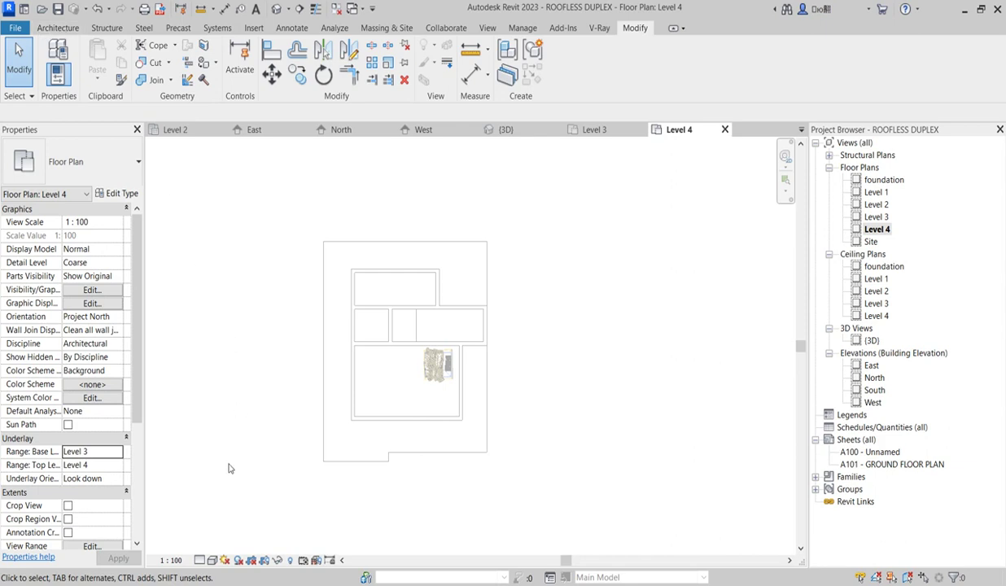
click(61, 29)
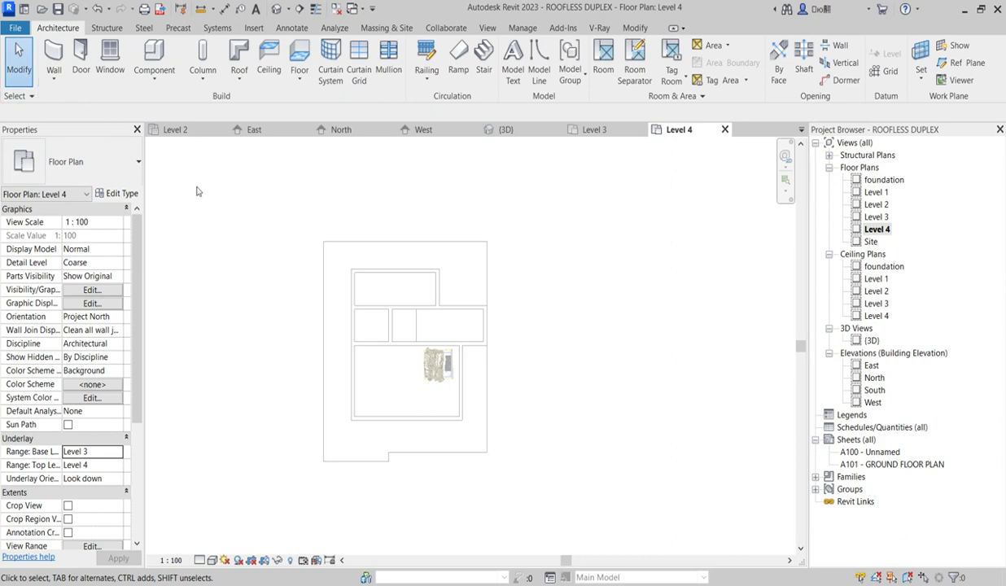
Step: Start a Roof by Footprint sketch on Level 4 from the Roof dropdown
click(245, 79)
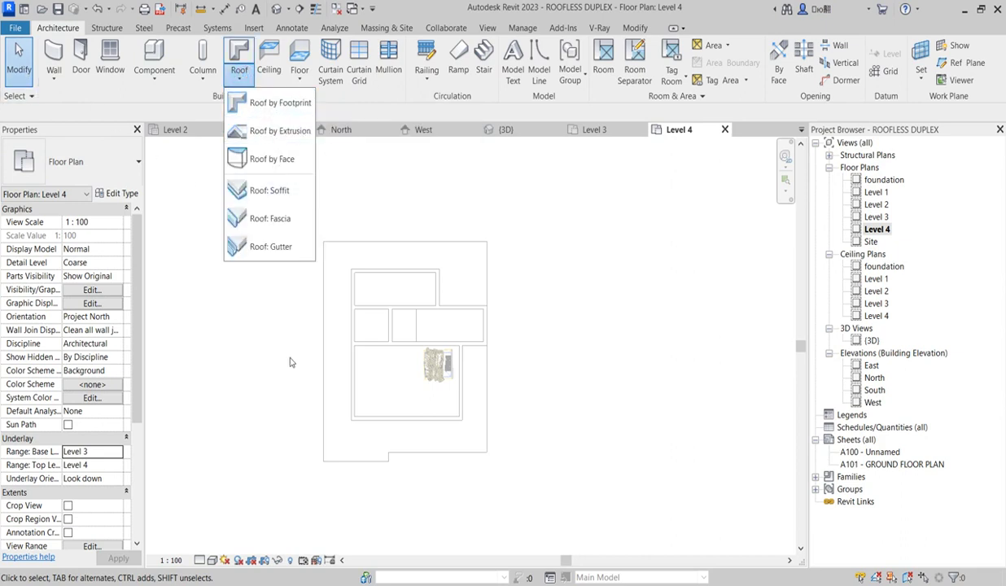
click(271, 104)
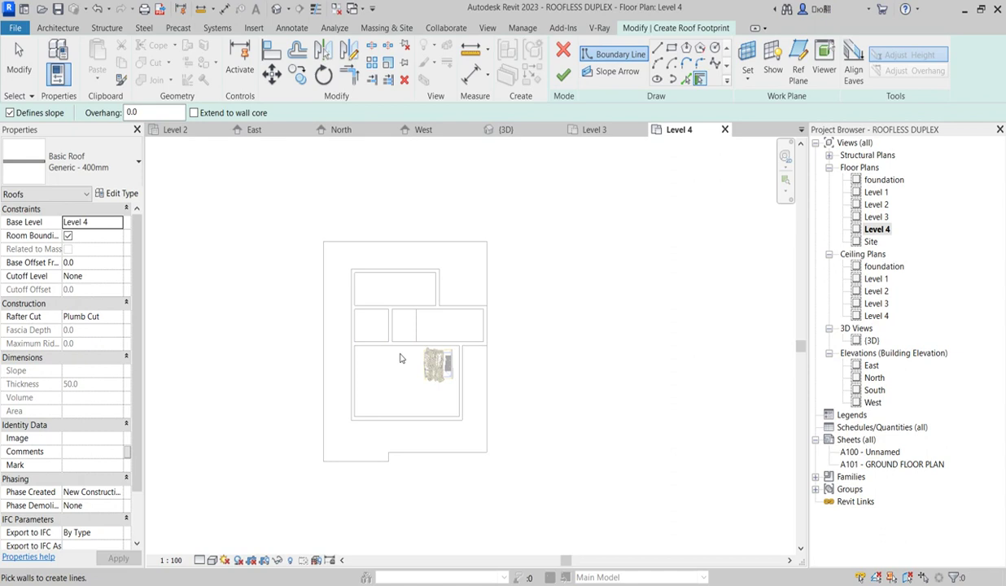
scroll(418, 341, up, 1)
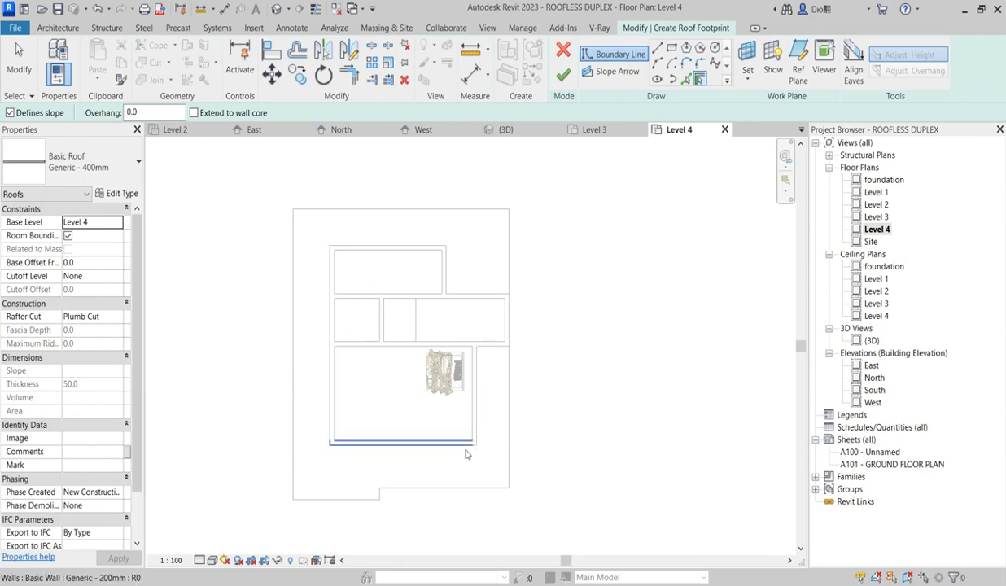
scroll(467, 442, up, 3)
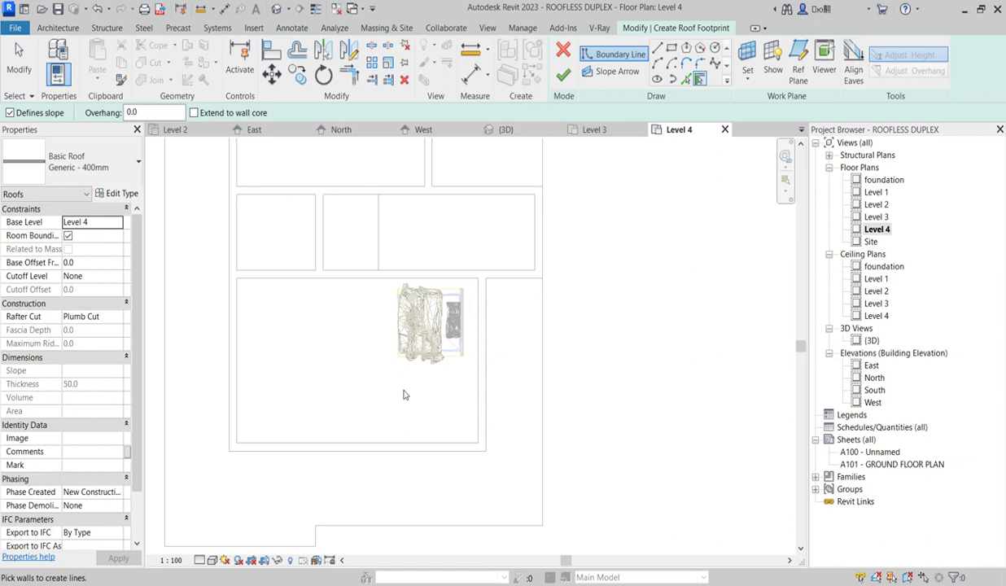
scroll(324, 399, down, 3)
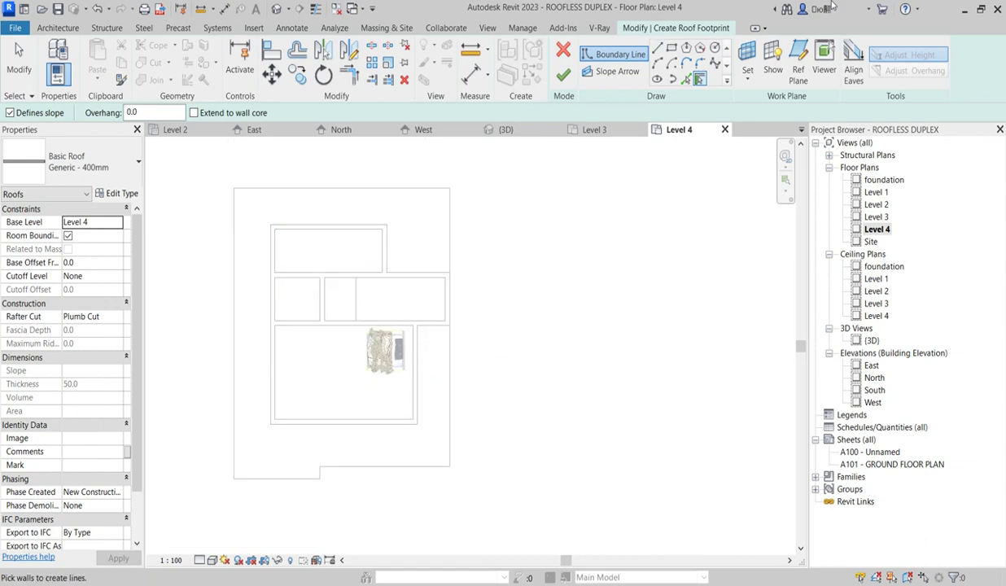
Step: Pick the upper floor's outer wall edges as roof boundary lines, each sloped 30°
click(687, 79)
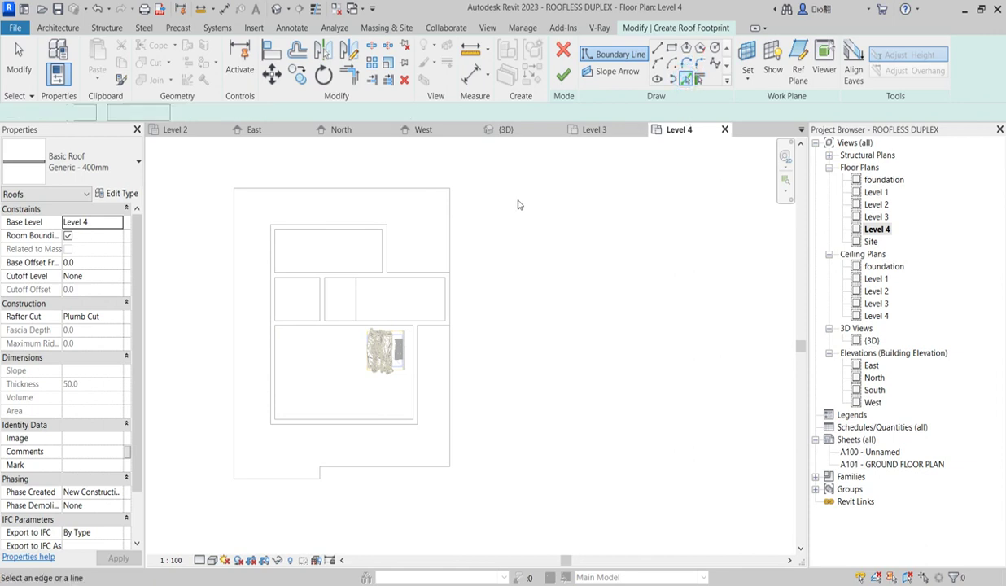
scroll(443, 308, up, 2)
click(449, 296)
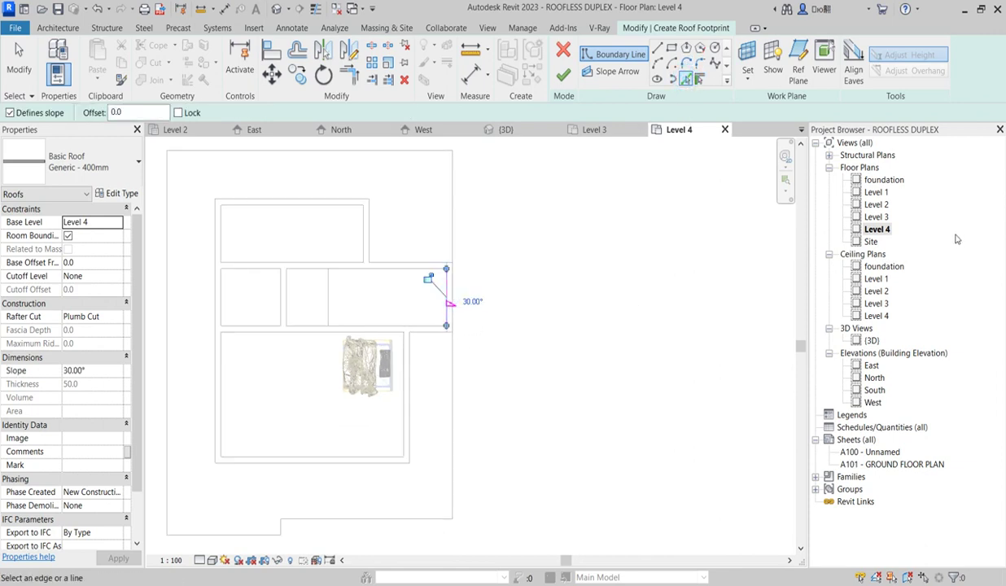
click(363, 232)
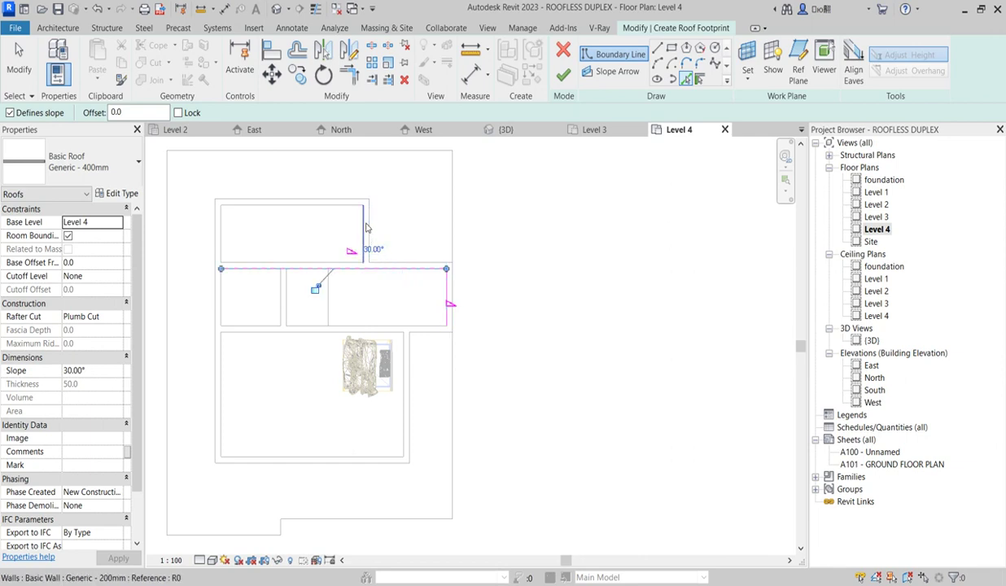
click(254, 208)
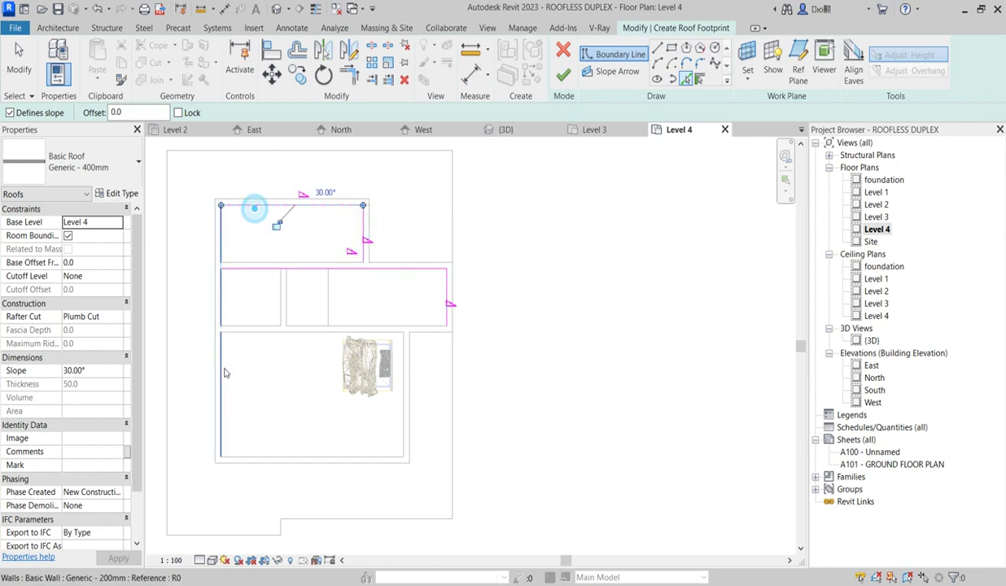
click(386, 468)
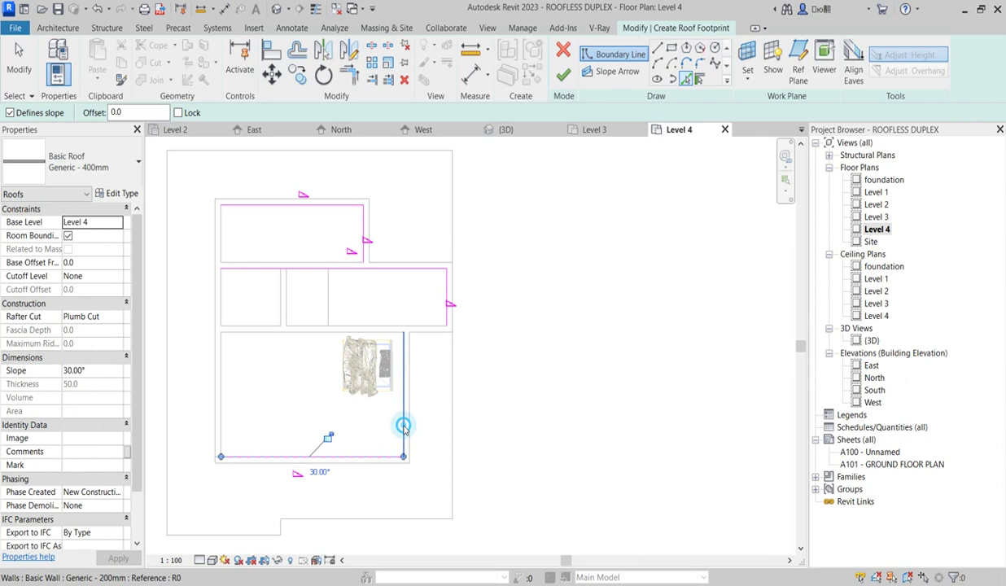
click(401, 420)
scroll(381, 332, up, 2)
click(381, 329)
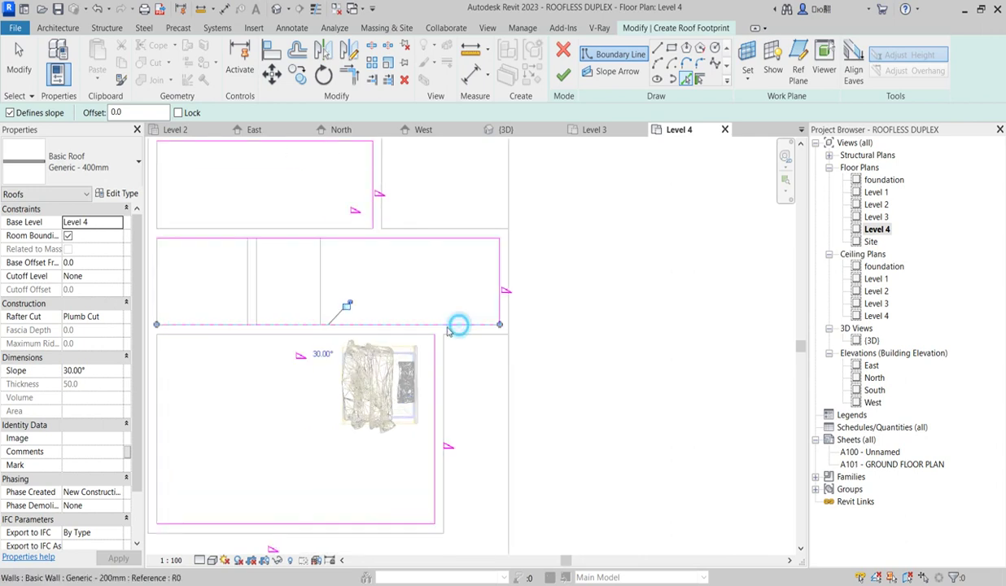
scroll(257, 401, down, 2)
click(293, 410)
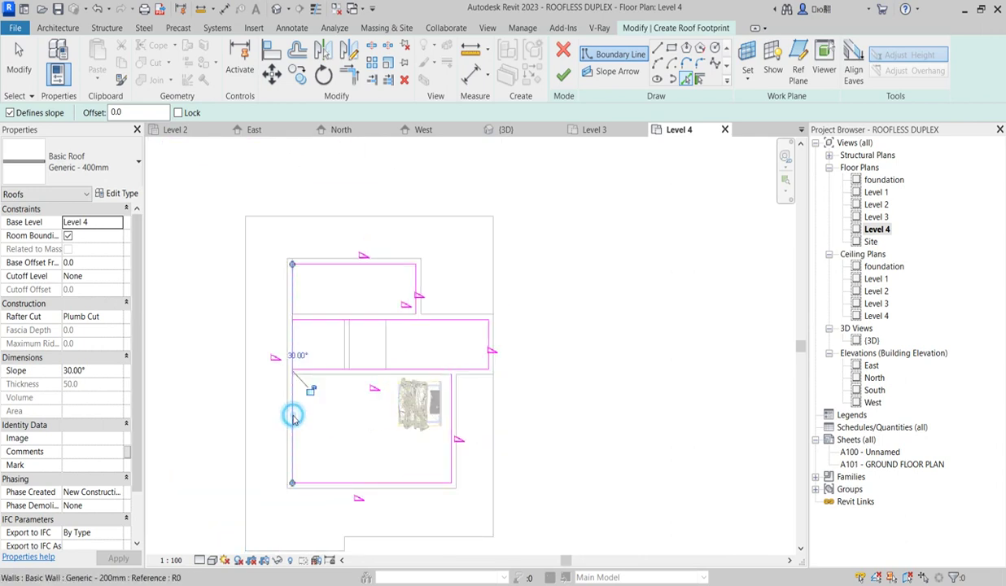
Step: Trim the right-side boundary lines into corners with the middle block's lines, then cancel
click(349, 74)
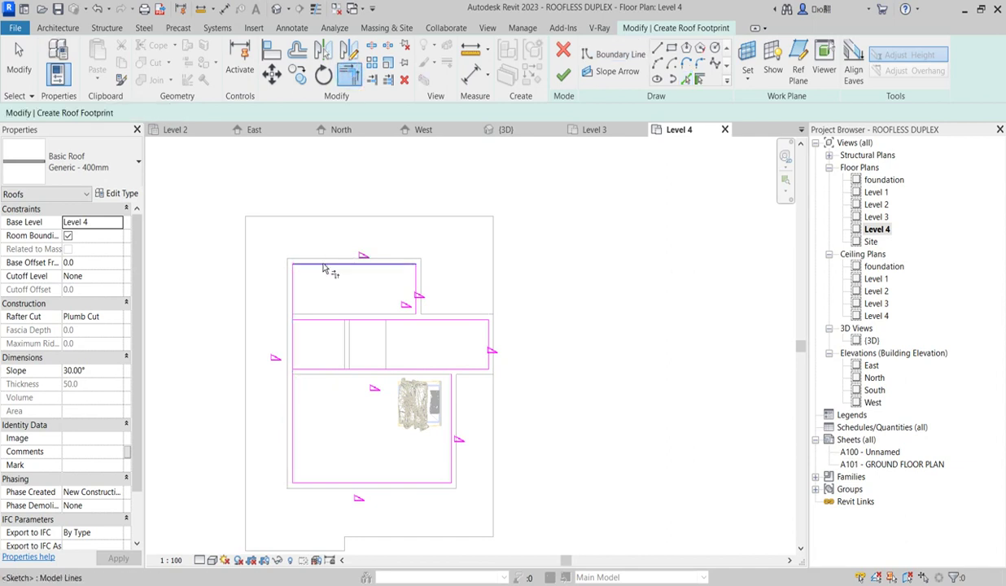
click(452, 383)
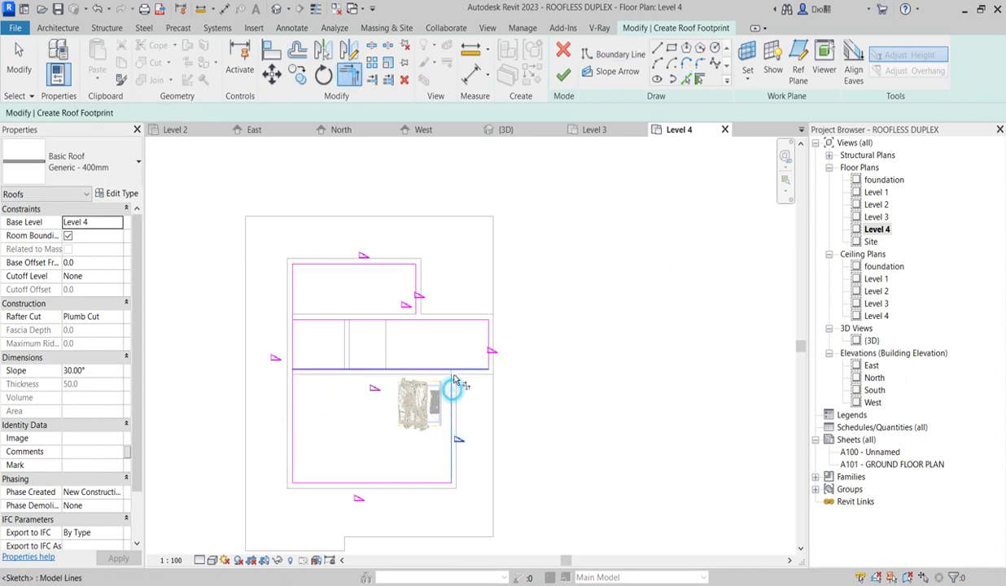
click(458, 369)
click(447, 322)
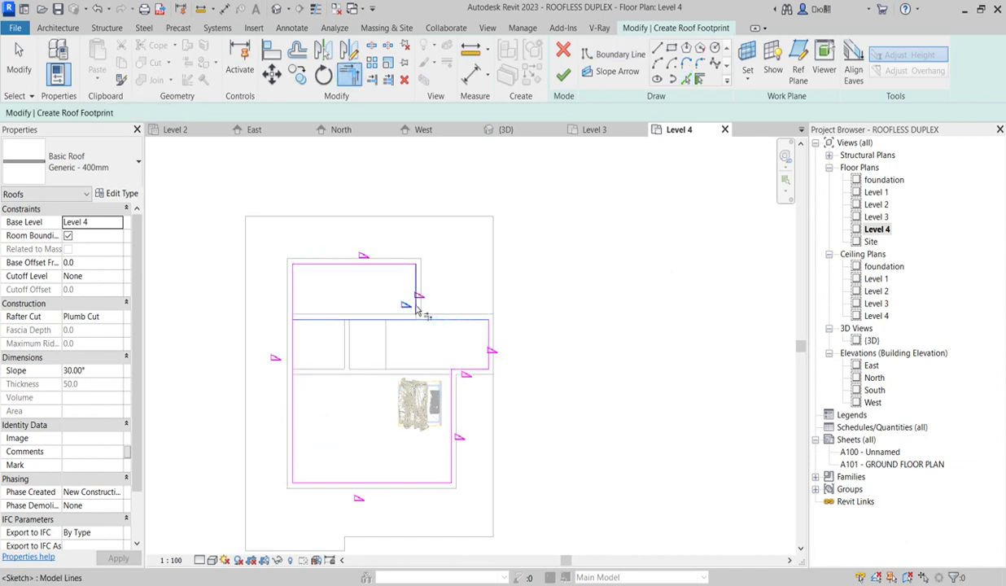
click(414, 294)
scroll(391, 390, down, 3)
scroll(370, 434, up, 2)
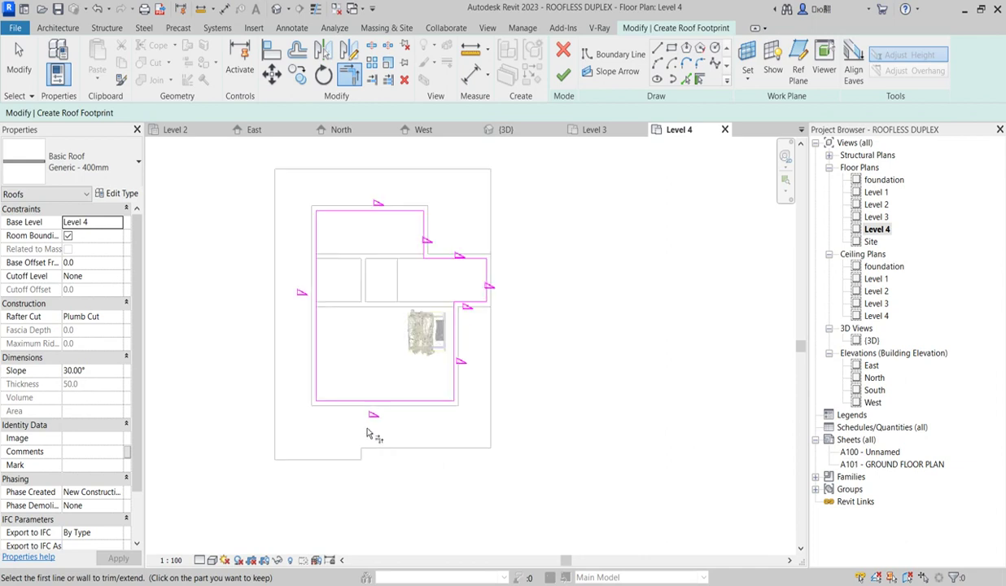
right_click(378, 333)
click(405, 331)
right_click(378, 331)
click(407, 330)
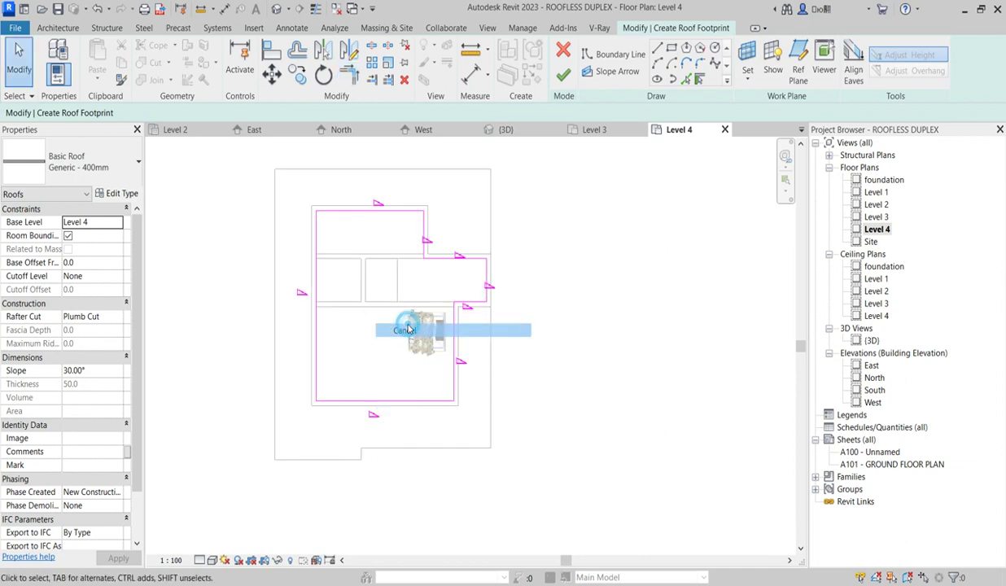
Step: Clear slope from all roof boundary lines so only the left edge defines the 30° slope
mouse_move(265, 186)
mouse_down()
mouse_move(435, 324)
mouse_move(515, 453)
mouse_up()
click(255, 113)
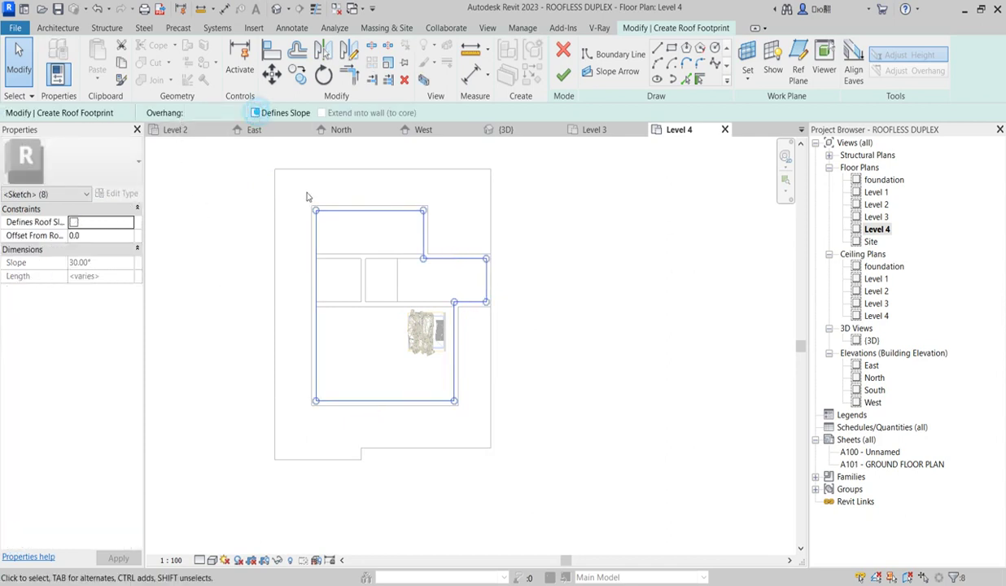
key(Escape)
click(317, 303)
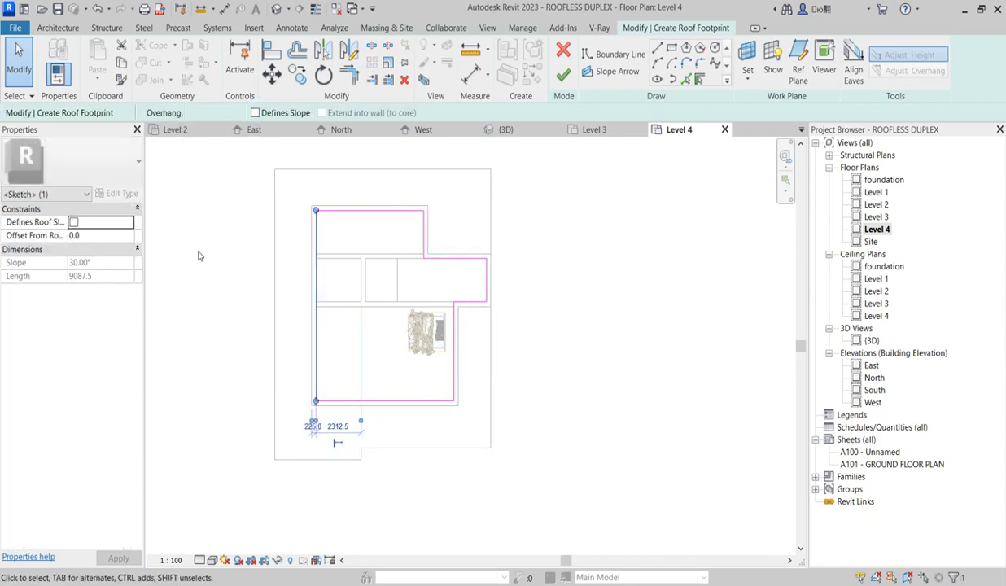
click(73, 223)
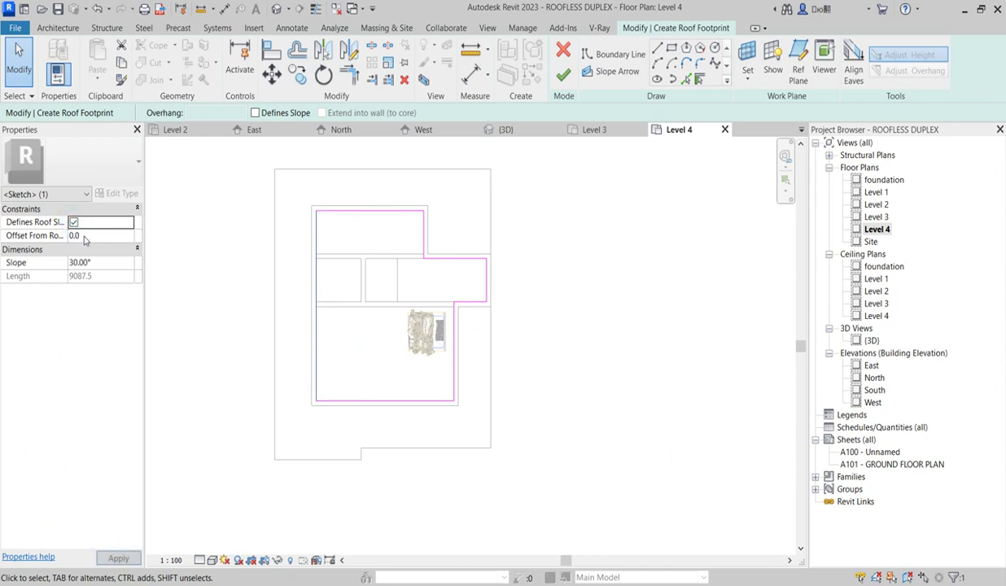
click(96, 236)
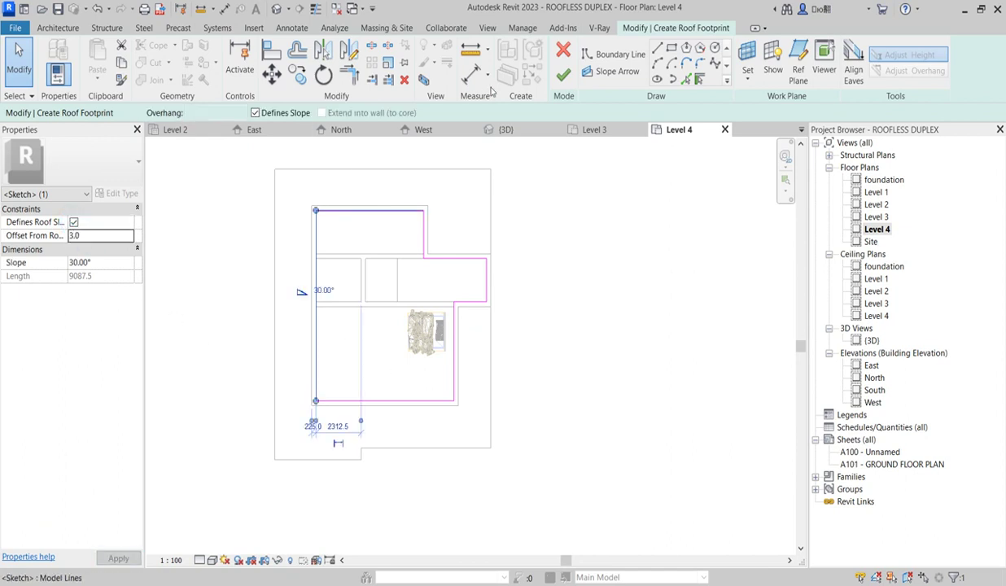
Step: Finish the footprint roof and switch to the 3D view
click(563, 75)
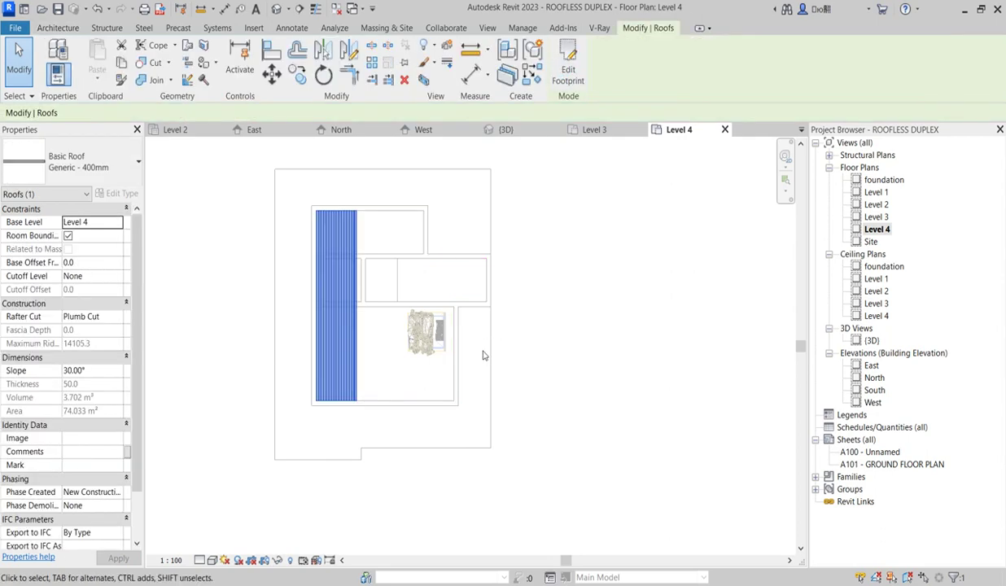
click(568, 352)
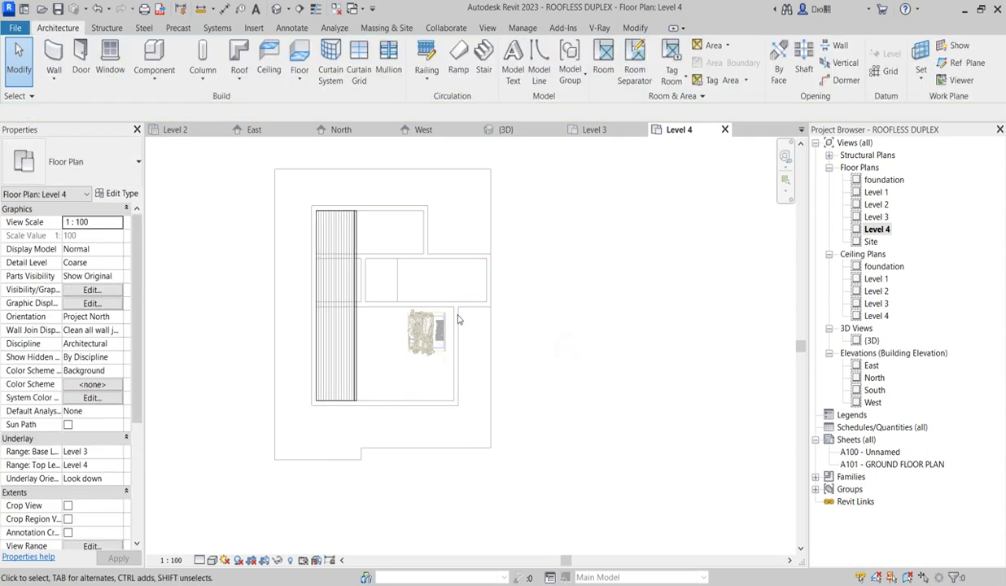
double_click(869, 341)
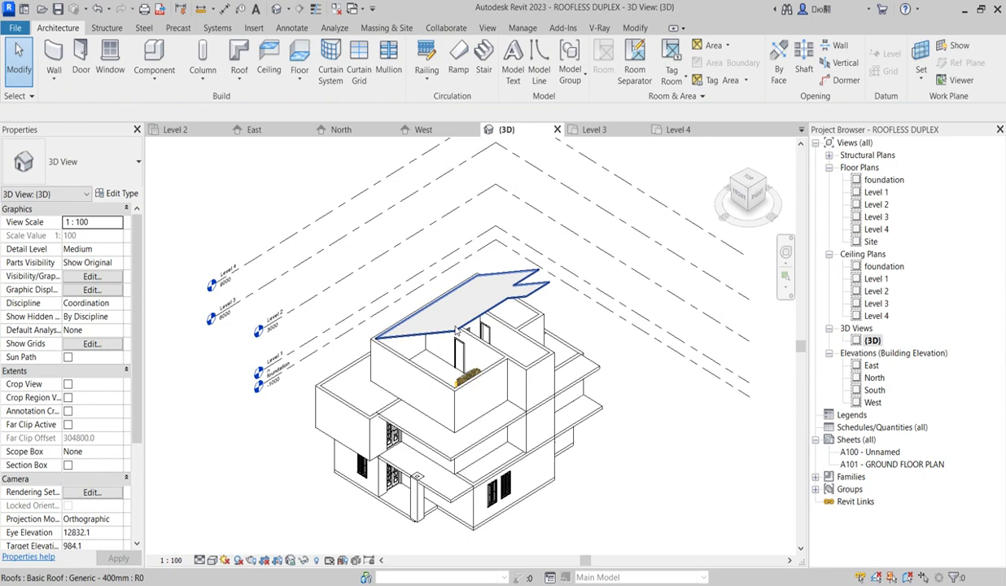
scroll(458, 330, up, 1)
Step: Change the upper roof's slope in Properties from 30.00° to 3°
click(460, 313)
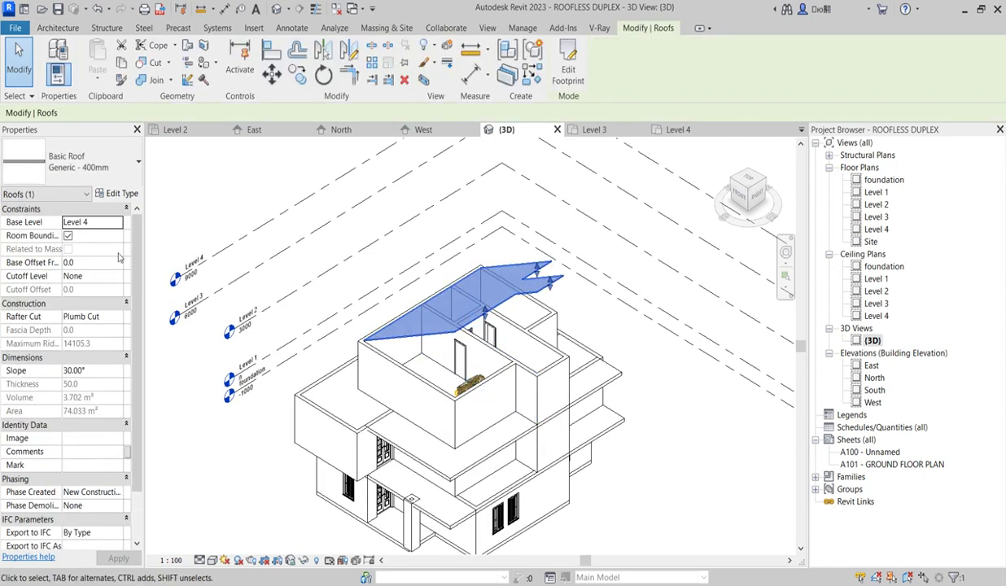
click(77, 370)
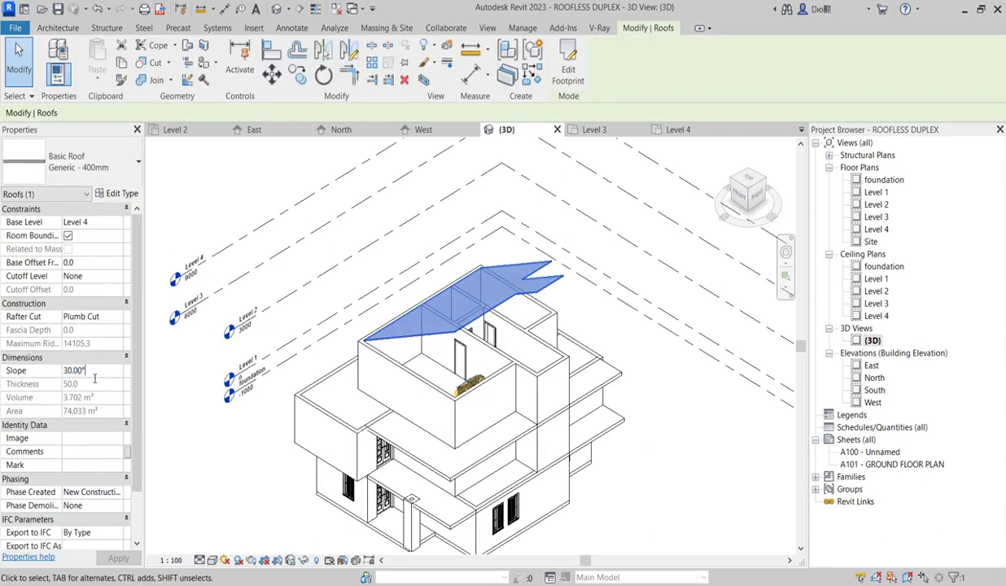
double_click(79, 371)
text(3)
key(Return)
key(Escape)
Step: Zoom around the model and select the first upper-level wall to raise
scroll(556, 352, up, 3)
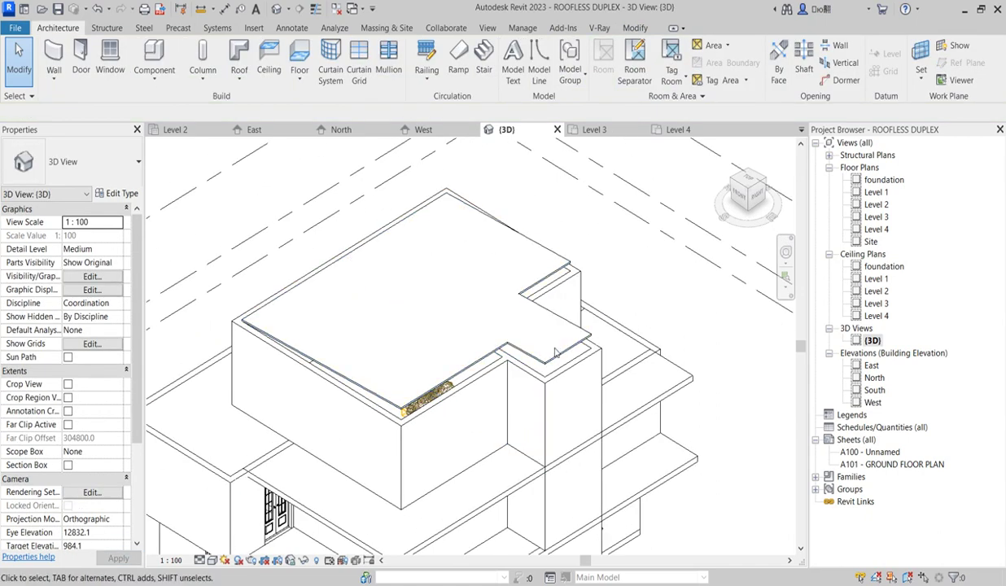
scroll(555, 352, down, 5)
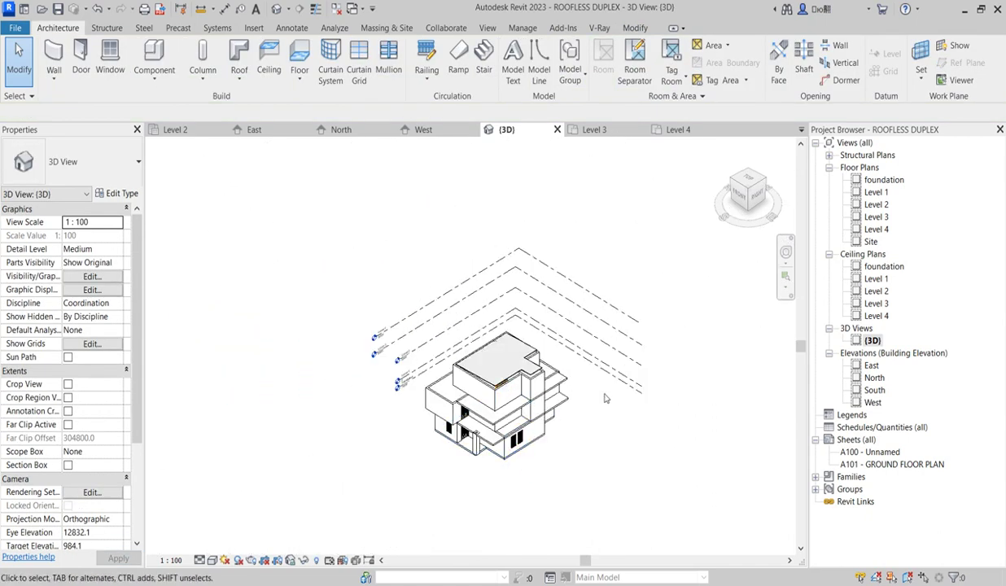
scroll(476, 476, up, 6)
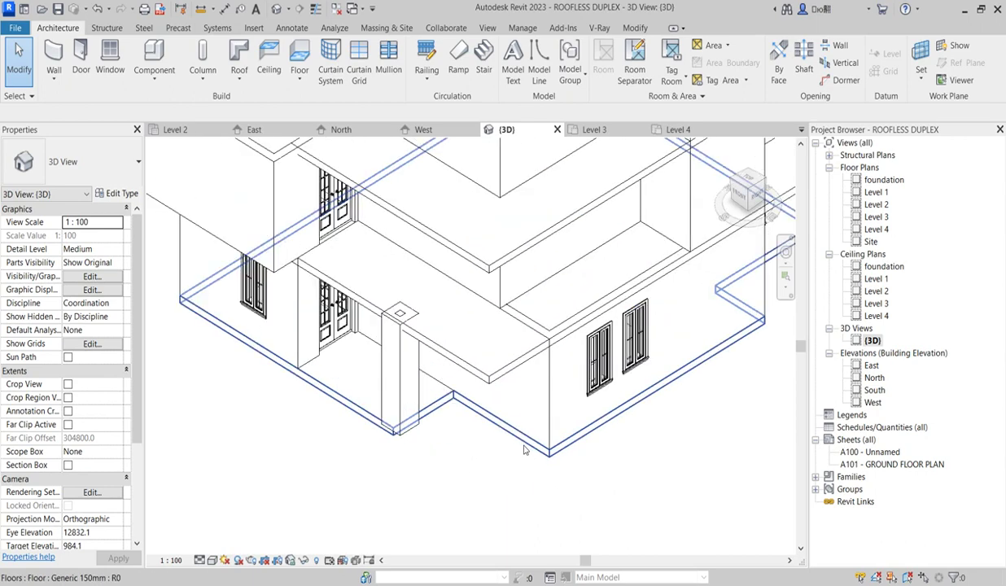
scroll(377, 383, down, 3)
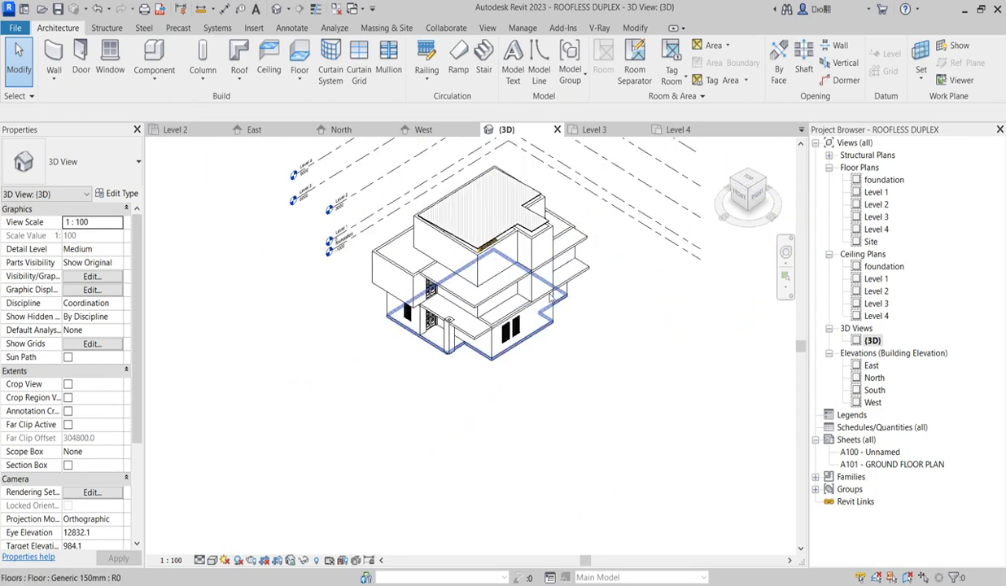
scroll(567, 218, up, 2)
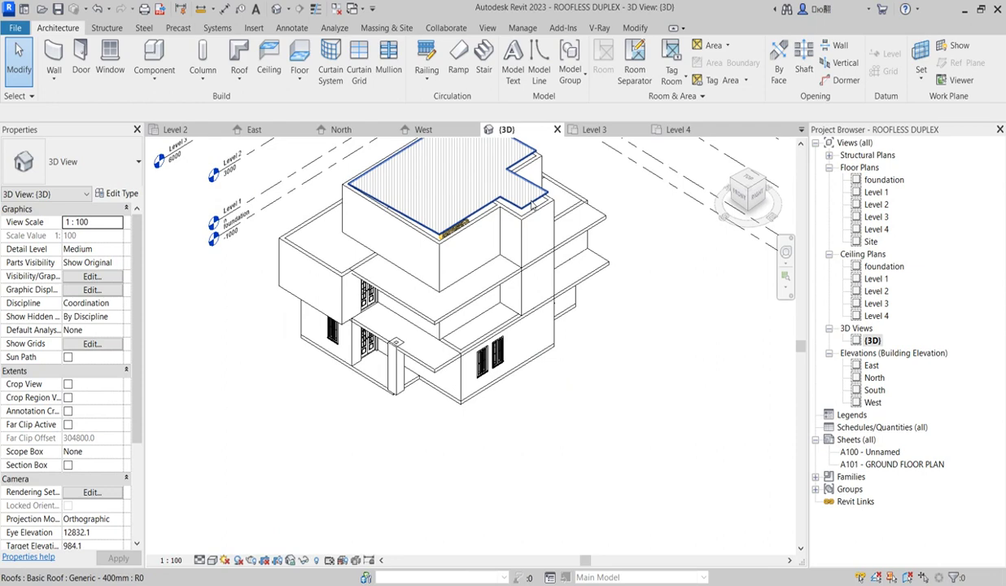
scroll(482, 221, down, 3)
scroll(497, 230, up, 1)
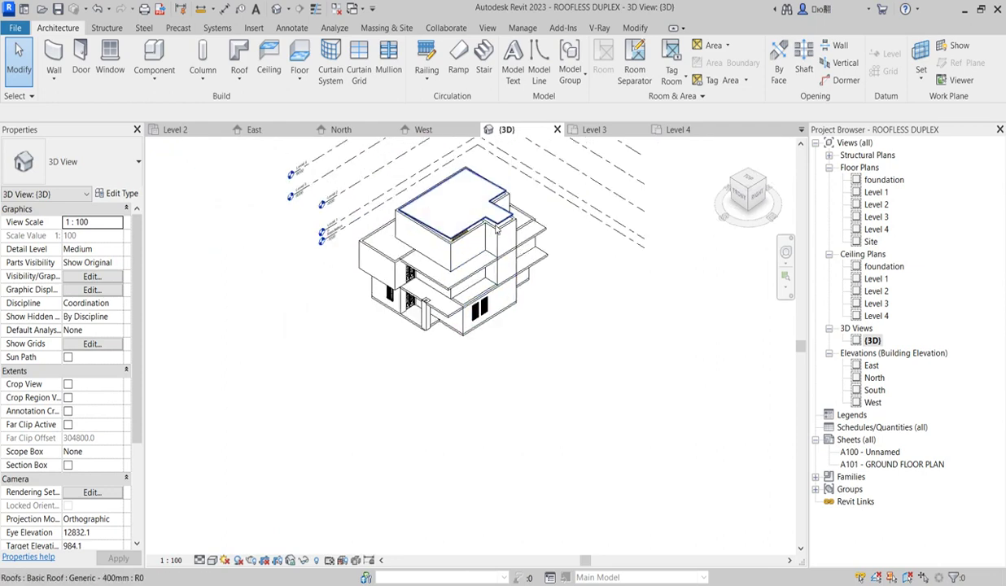
scroll(497, 229, up, 2)
click(505, 230)
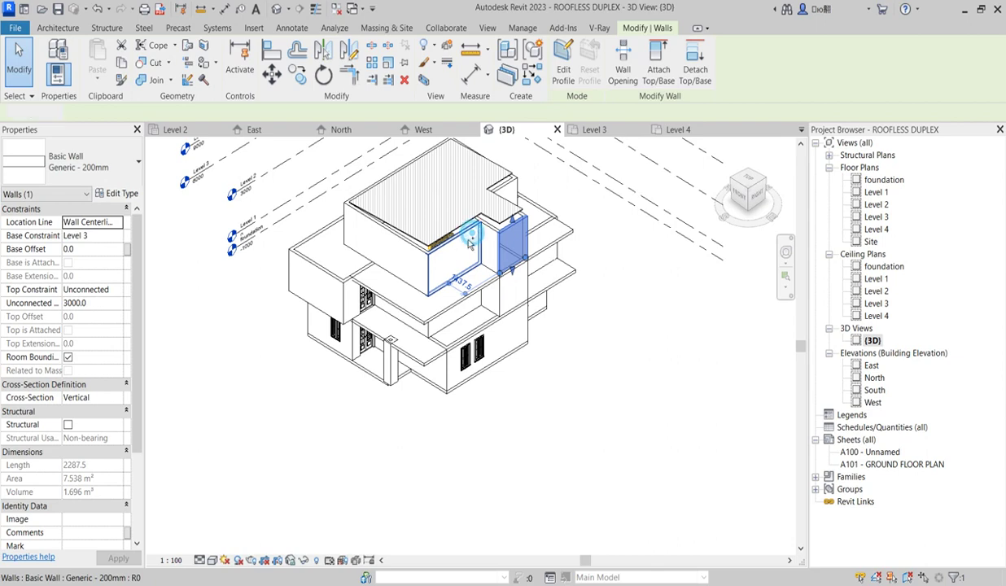
Step: Select five upper-level walls and set their Unconnected Height to 4200
ctrl+click(414, 251)
ctrl+click(415, 255)
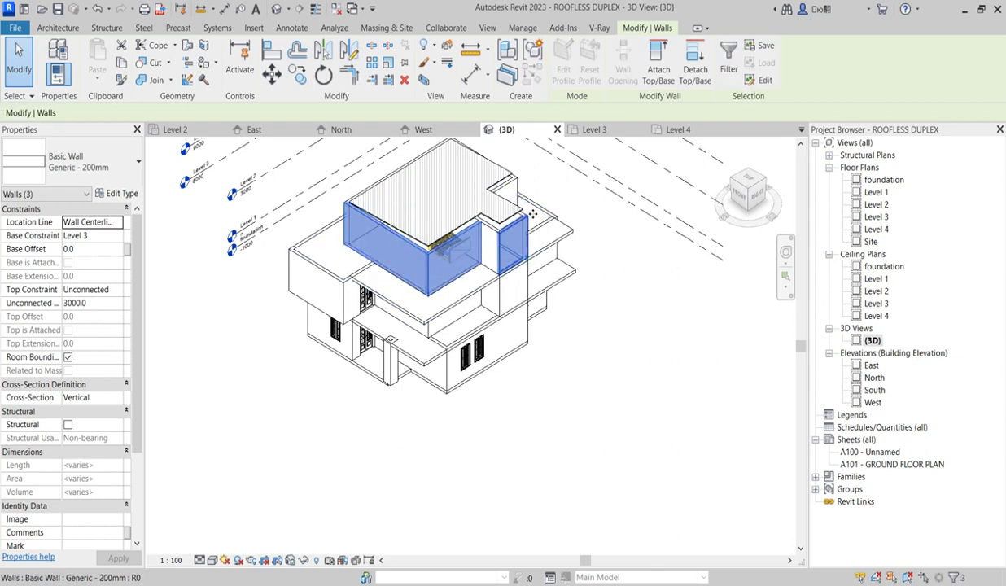
scroll(532, 214, up, 3)
scroll(525, 221, up, 2)
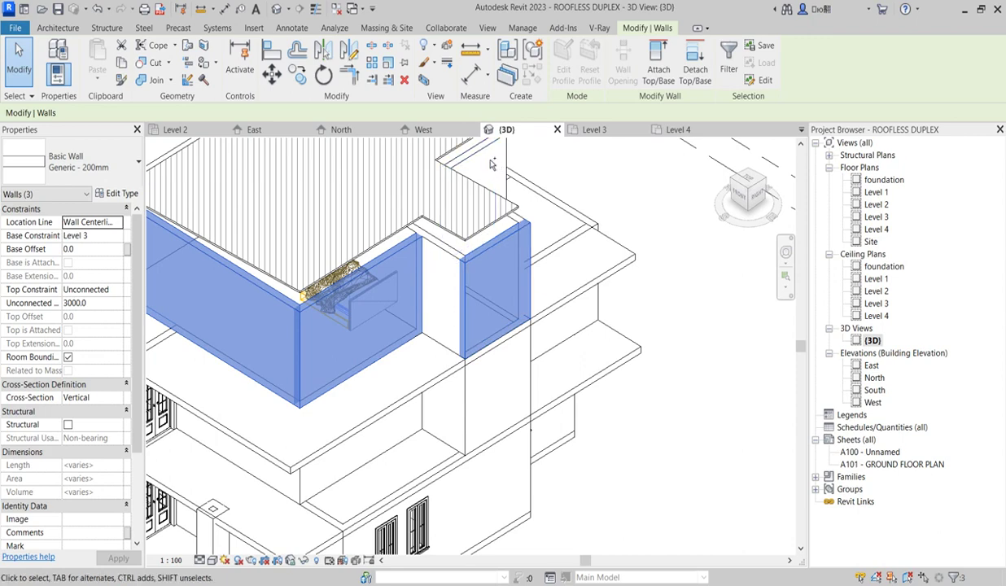
ctrl+click(491, 165)
scroll(521, 221, up, 2)
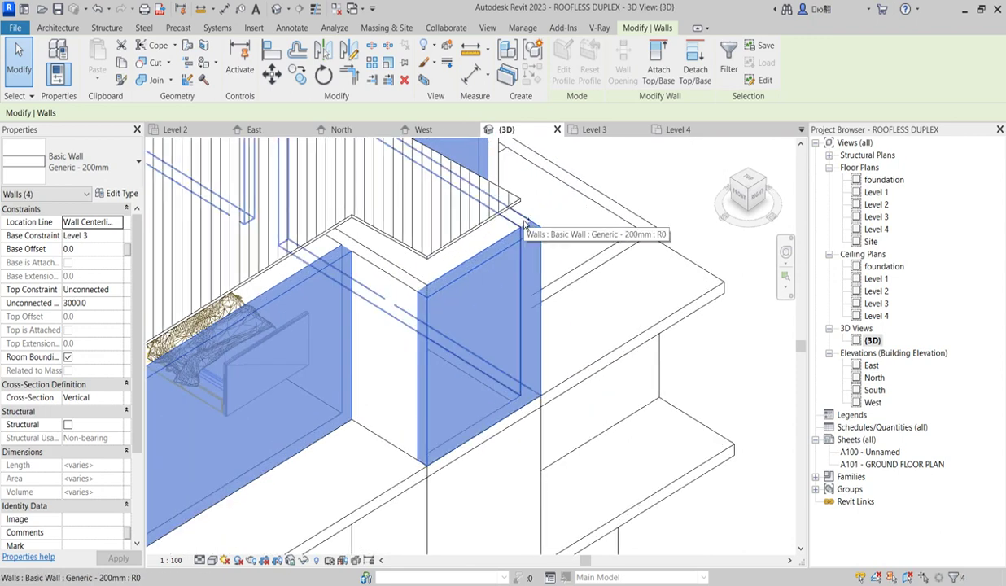
ctrl+click(525, 225)
scroll(525, 225, down, 3)
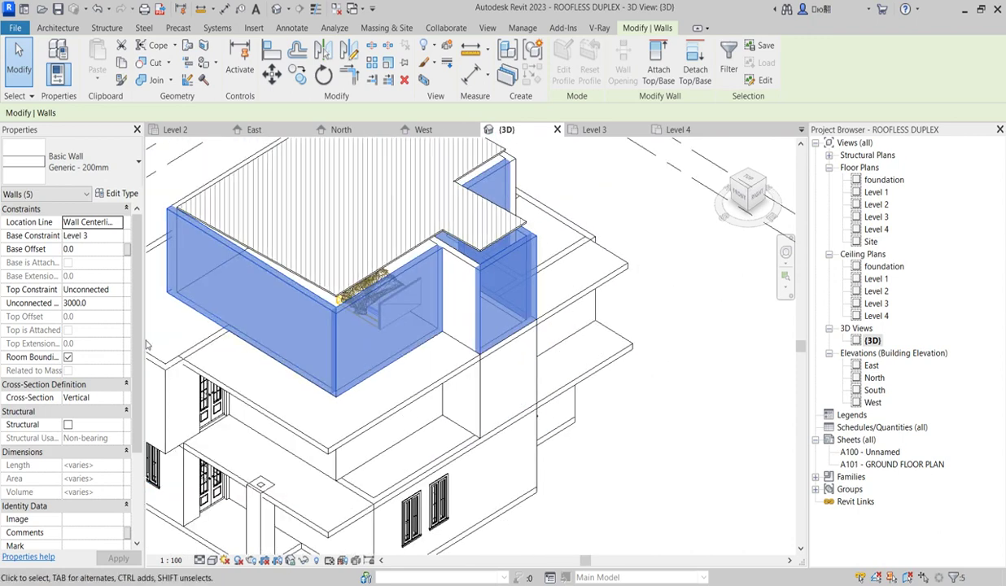
click(101, 303)
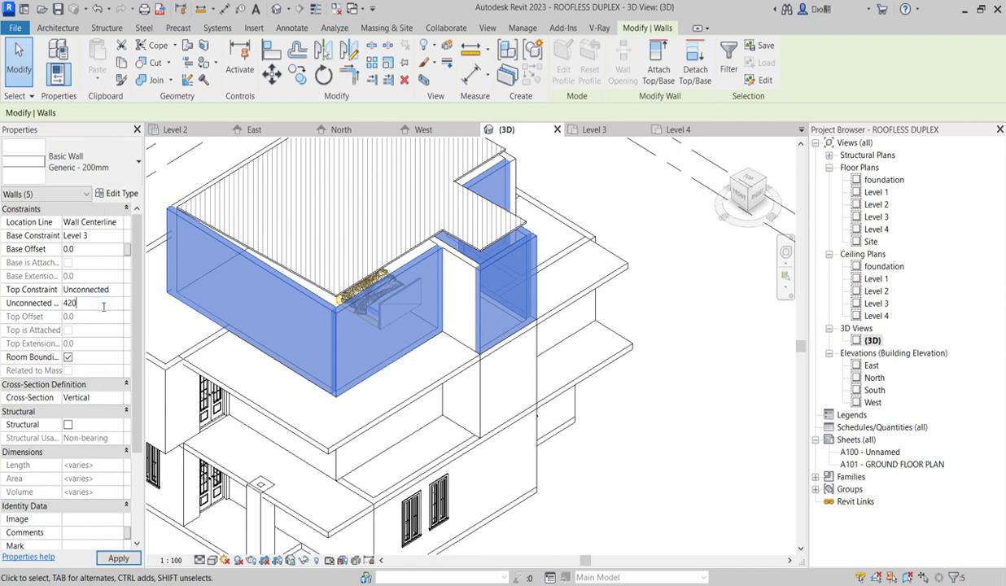
key(Return)
click(678, 397)
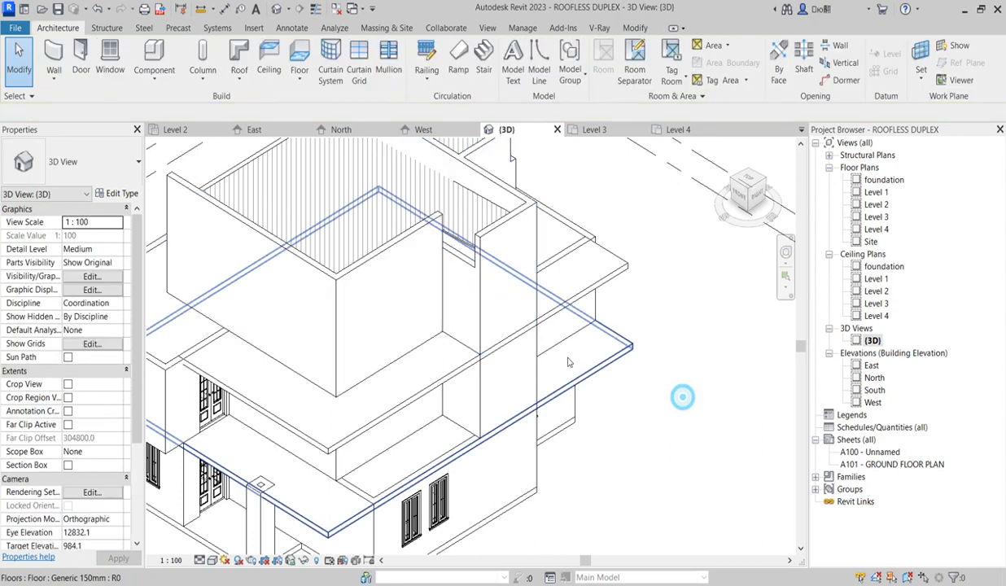
Step: Raise the remaining upper wall to a 4200 unconnected height as well
click(460, 262)
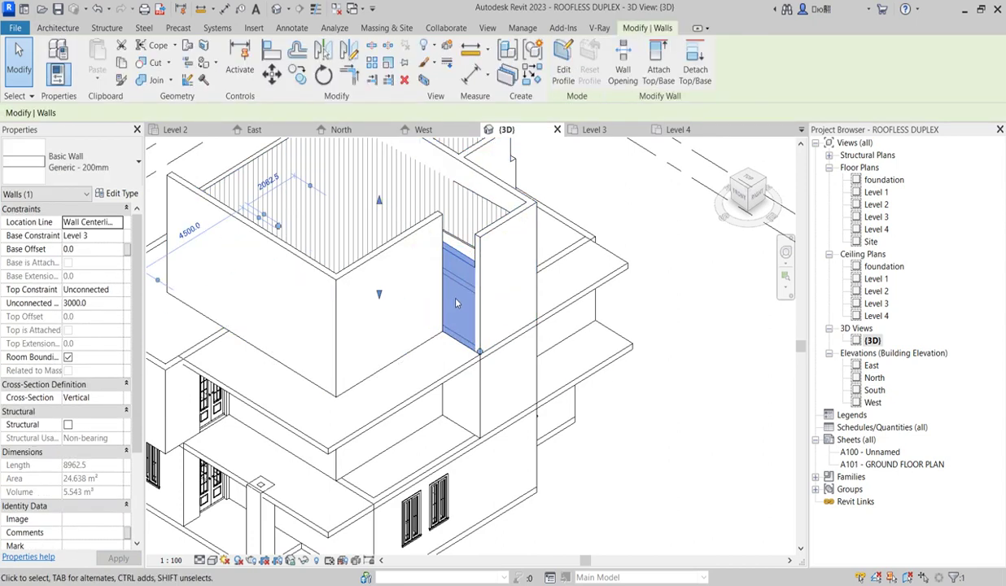
click(237, 261)
click(96, 303)
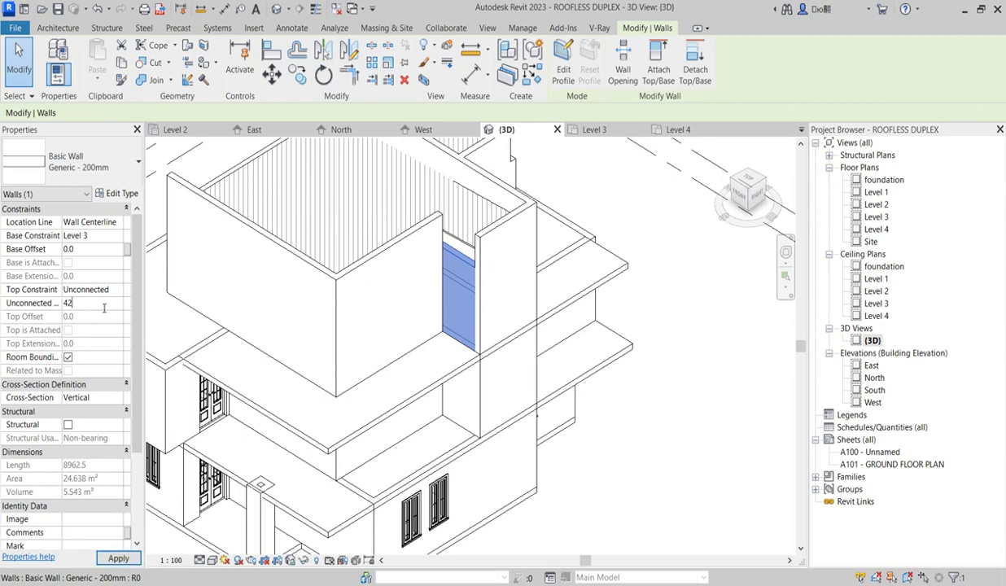
key(Return)
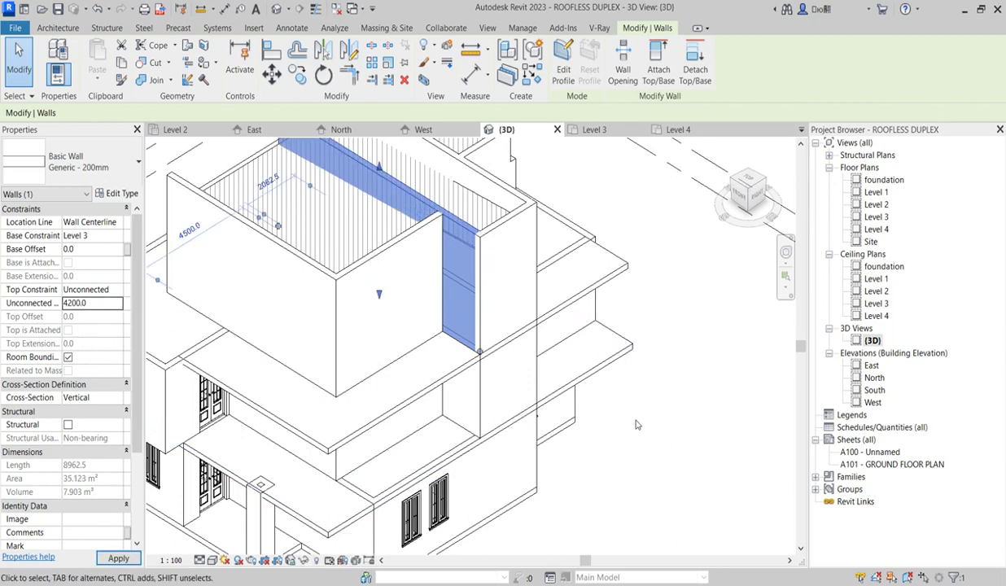
key(Escape)
scroll(458, 291, down, 5)
scroll(458, 291, down, 2)
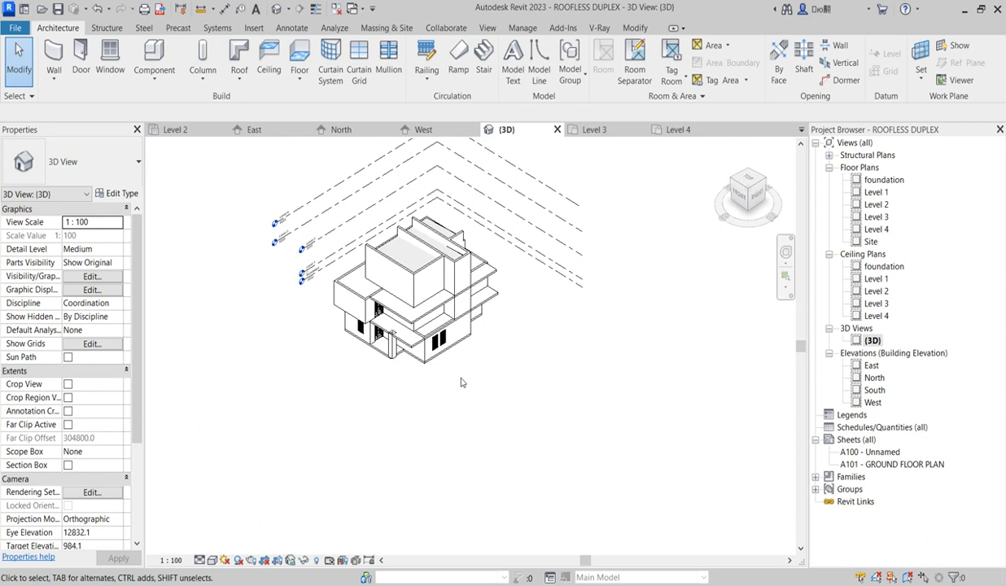
Step: In the South elevation, move the crop region's left edge inward
double_click(874, 390)
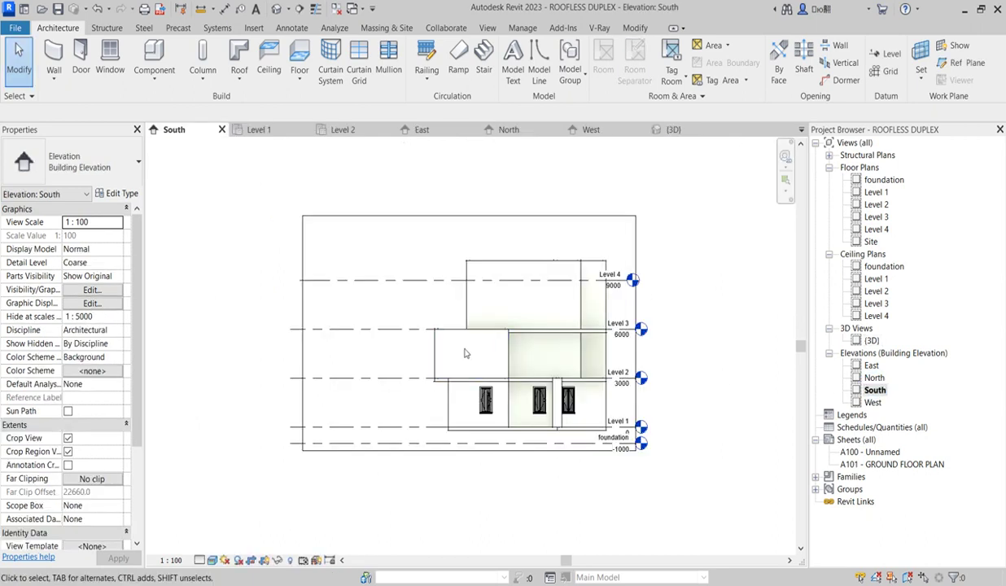
scroll(362, 325, down, 1)
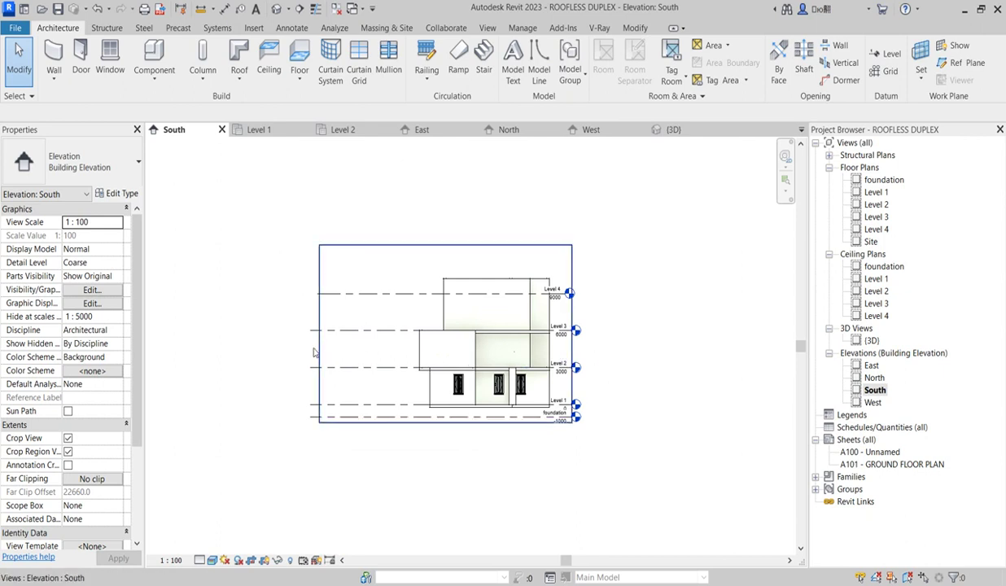
click(571, 346)
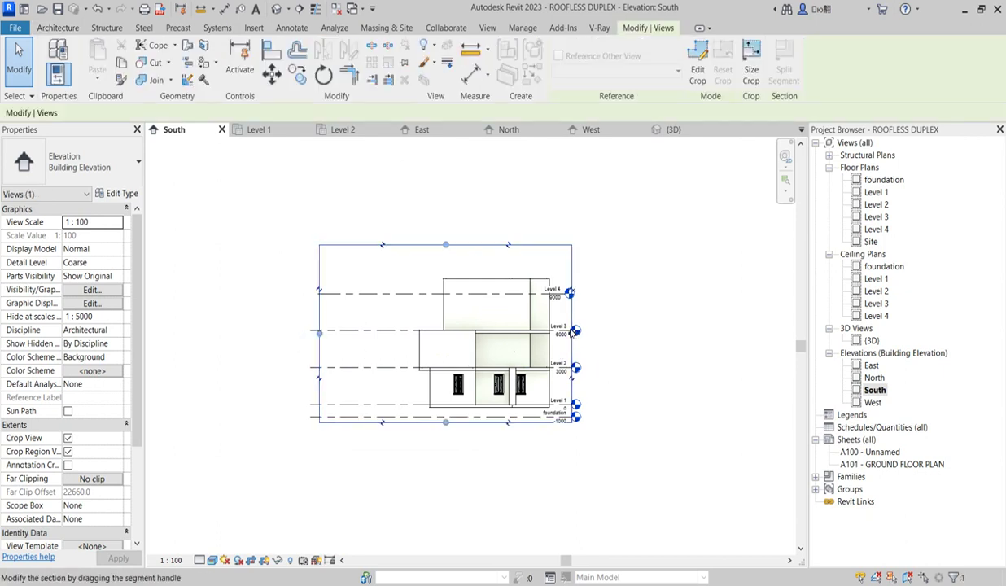
click(319, 333)
click(397, 351)
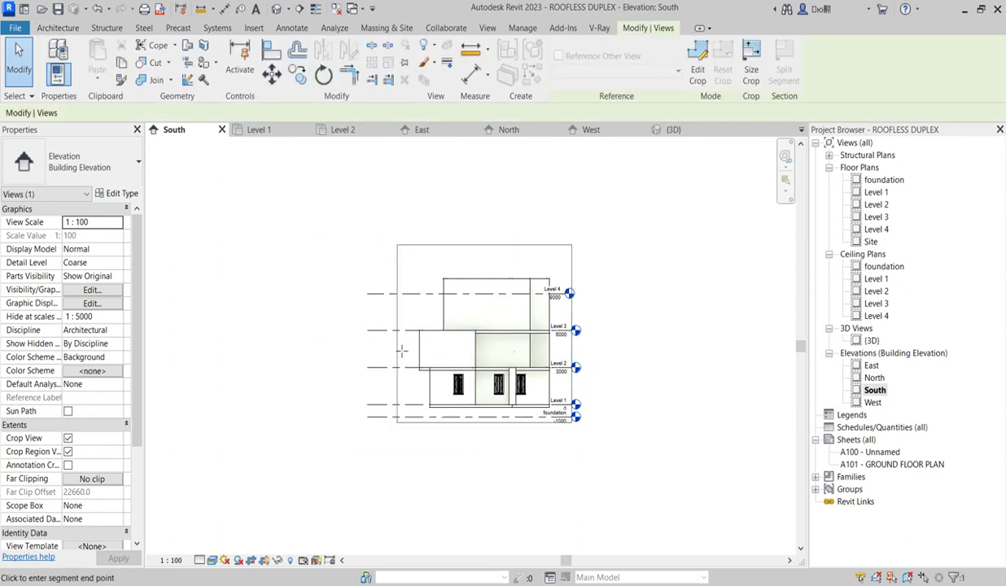
Step: Show the East elevation's crop region and extend its left and top edges around the building
double_click(869, 366)
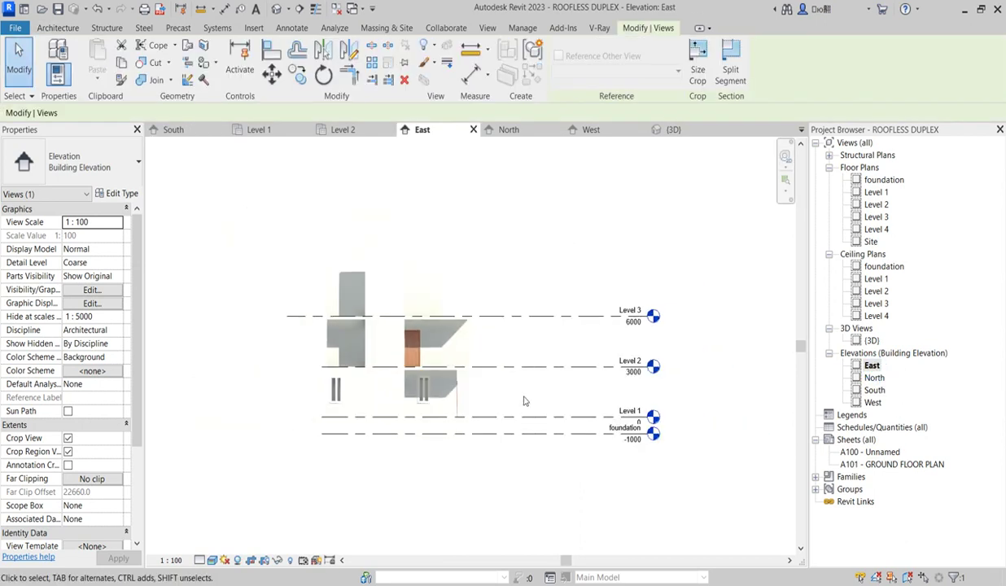
scroll(525, 401, down, 3)
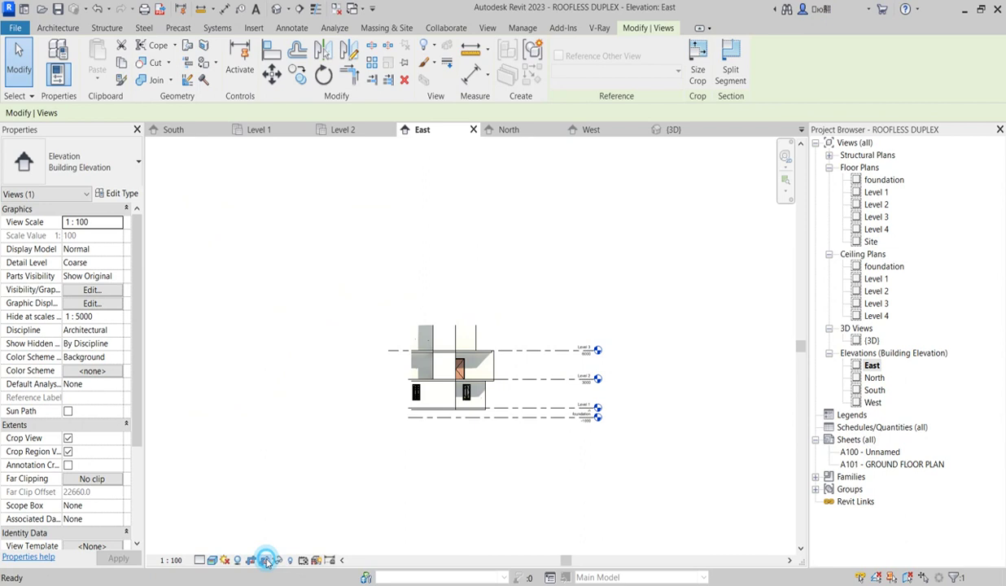
click(265, 561)
click(410, 374)
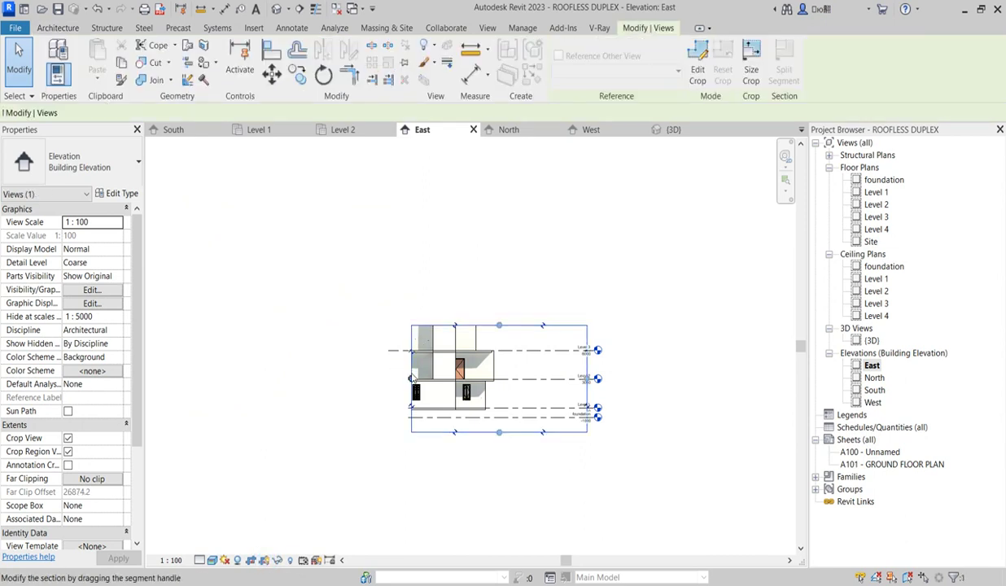
drag(412, 379, 326, 369)
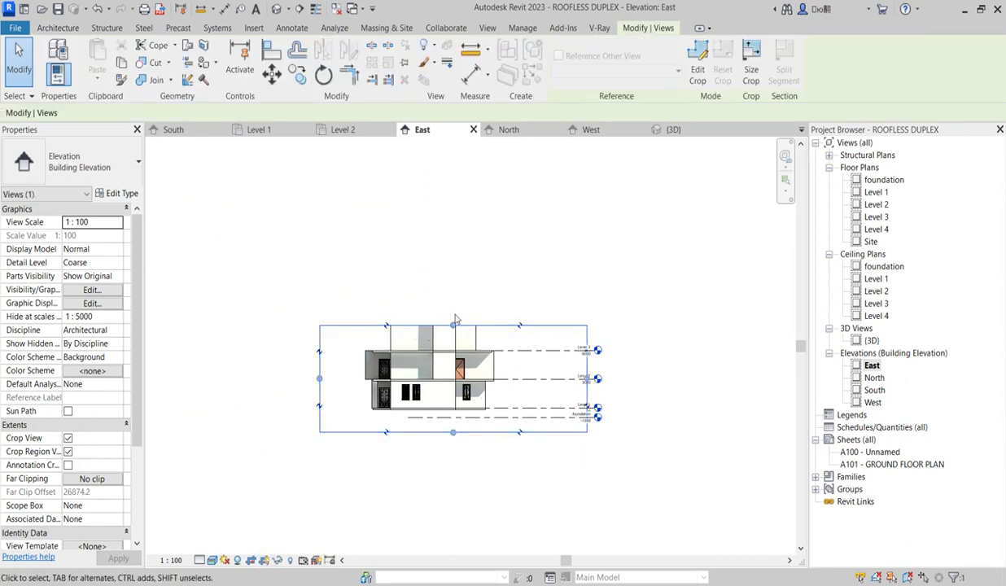
drag(454, 322, 451, 292)
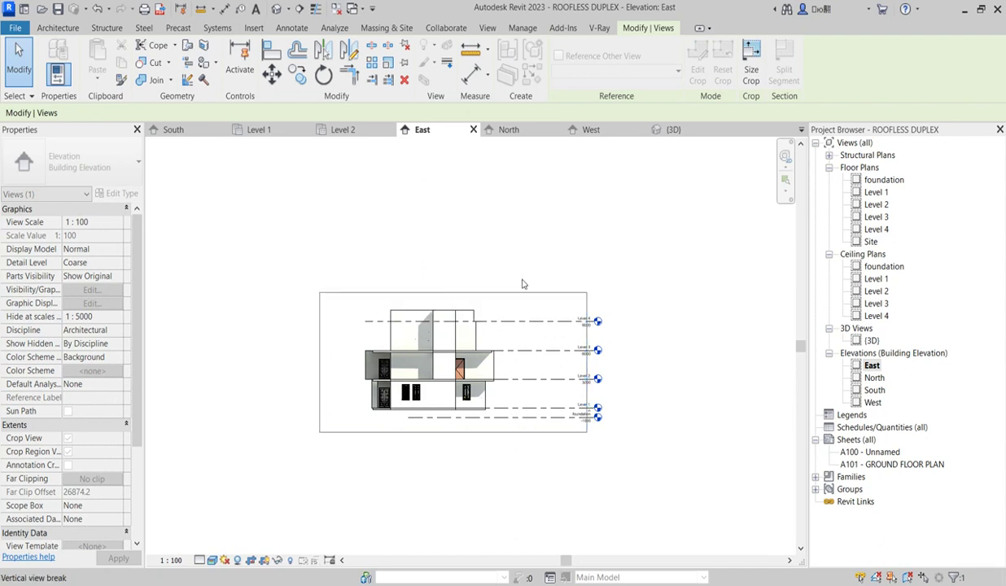
click(513, 255)
Step: Pull the East crop region's right edge inward and return to the East elevation
scroll(377, 381, up, 5)
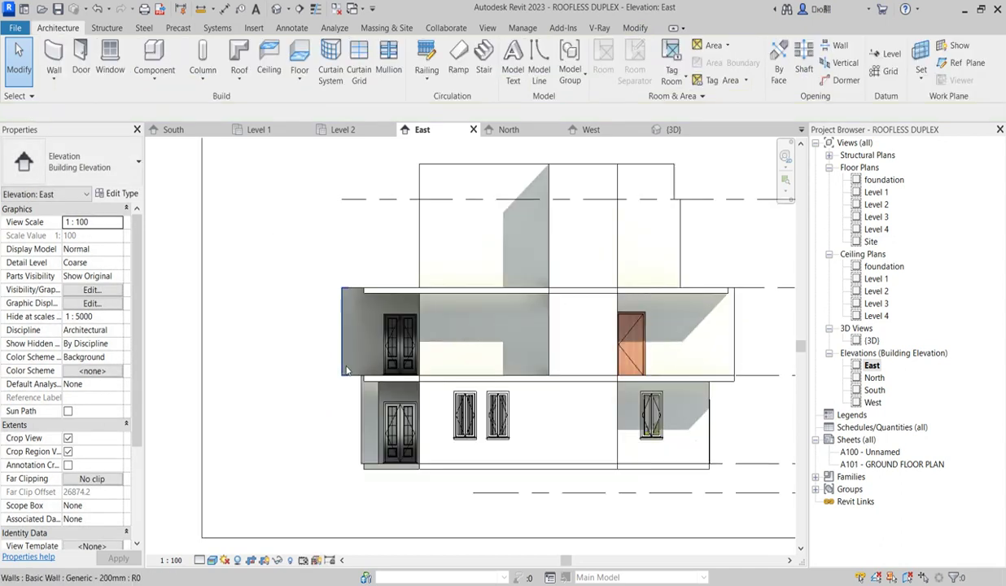
scroll(423, 338, down, 5)
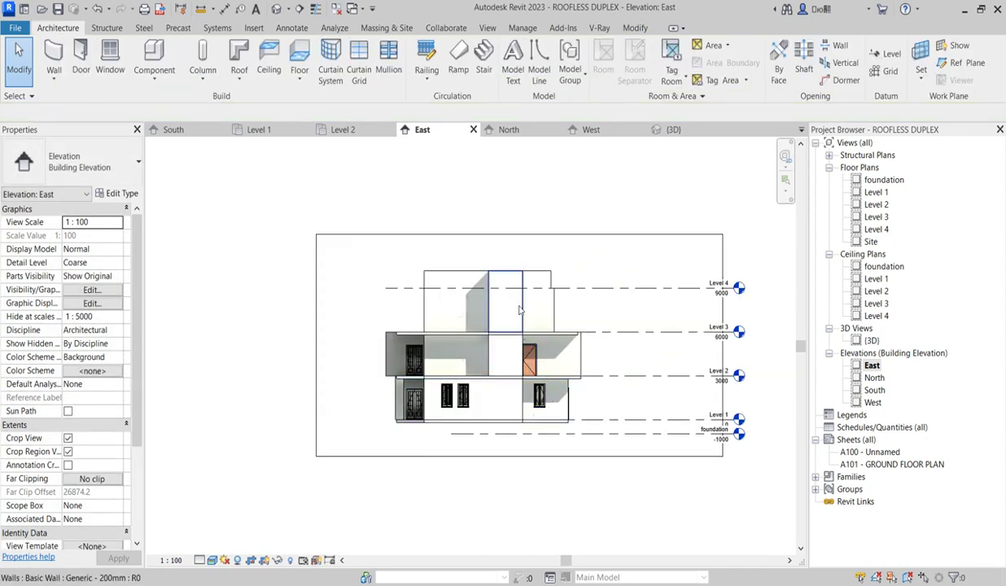
scroll(514, 324, down, 2)
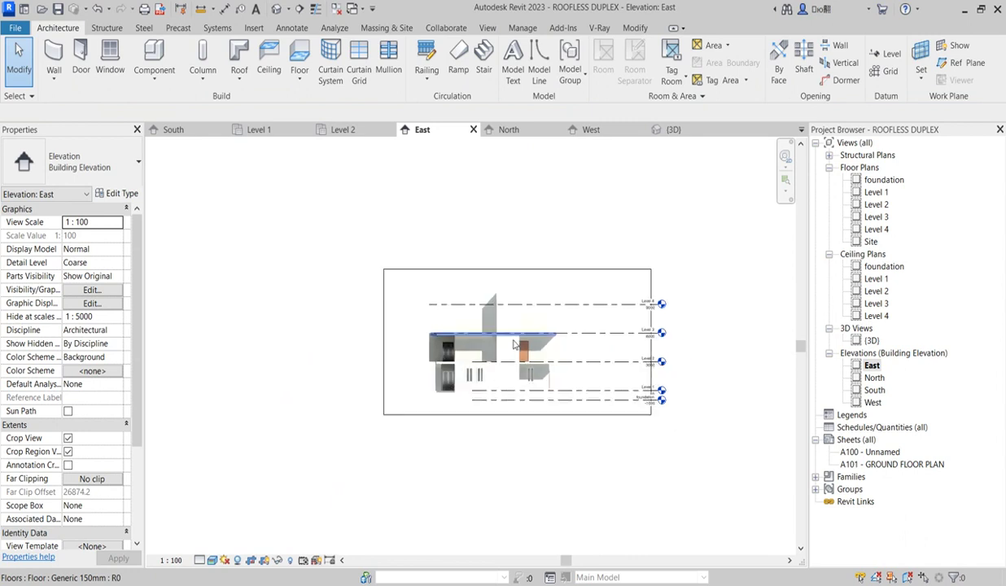
click(652, 352)
scroll(651, 350, up, 2)
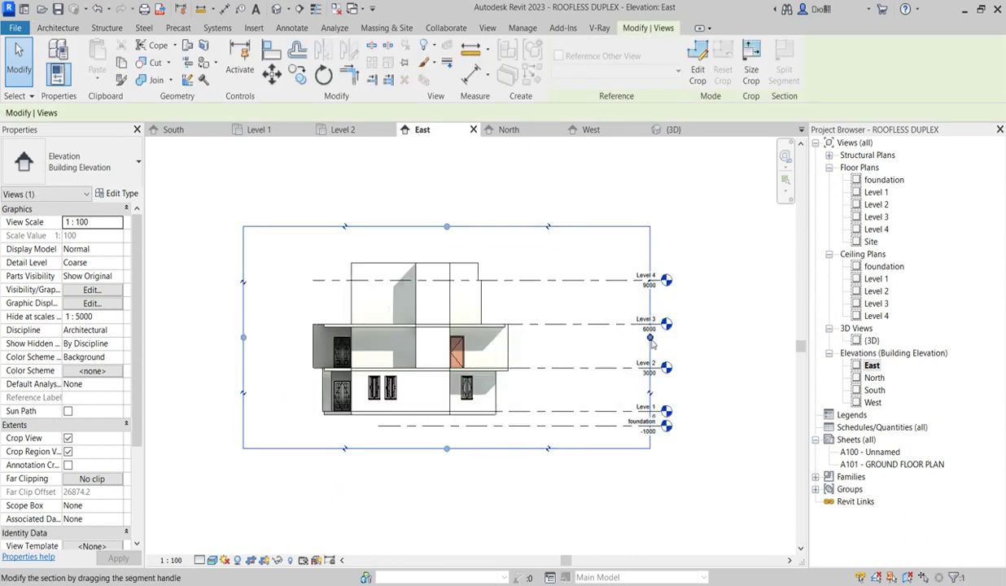
drag(552, 340, 547, 339)
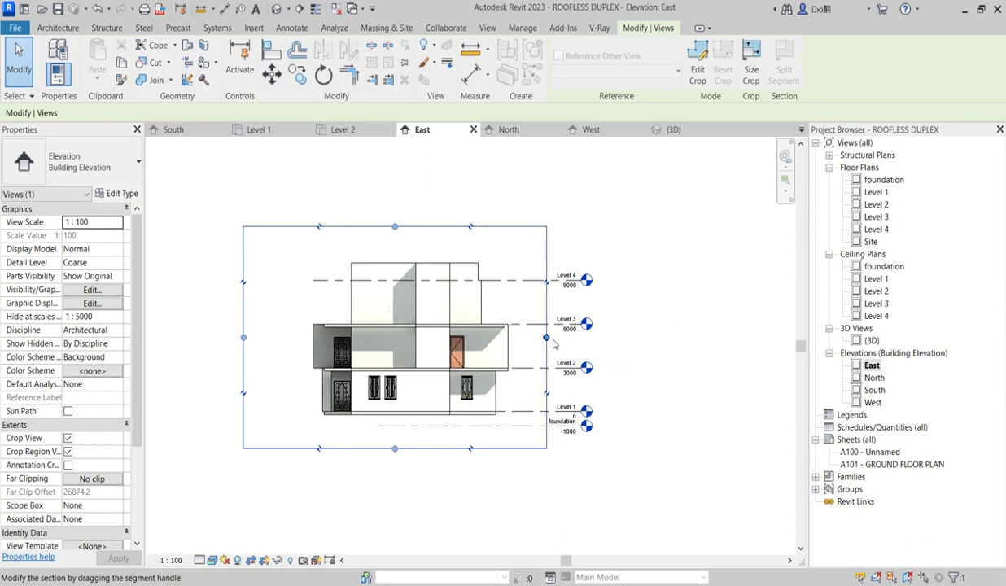
click(674, 326)
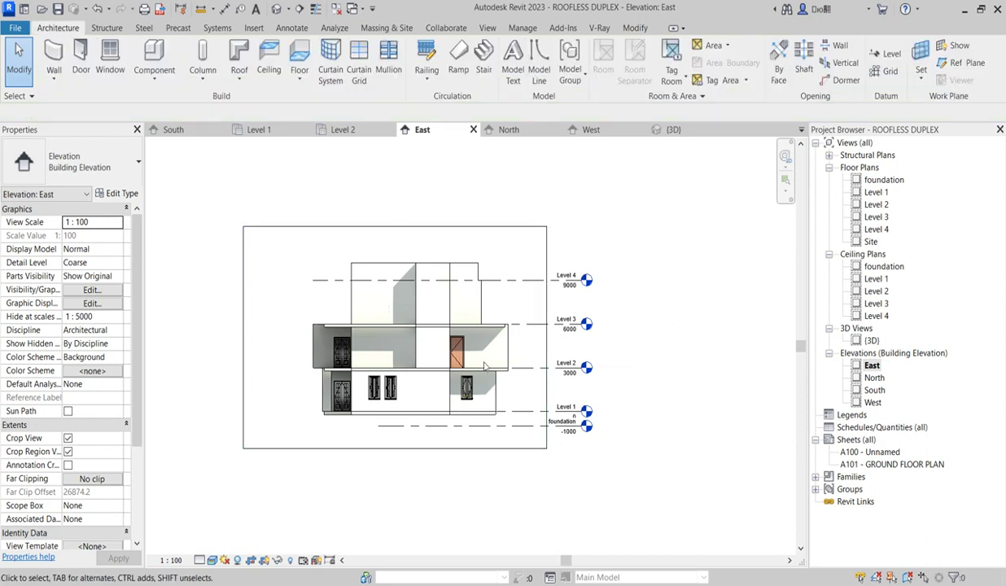
double_click(875, 193)
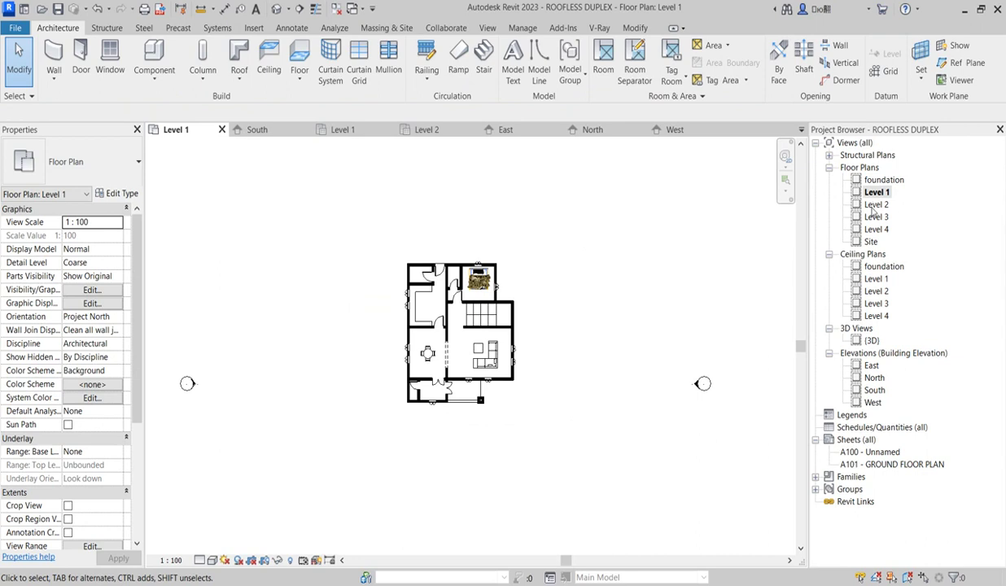
double_click(871, 366)
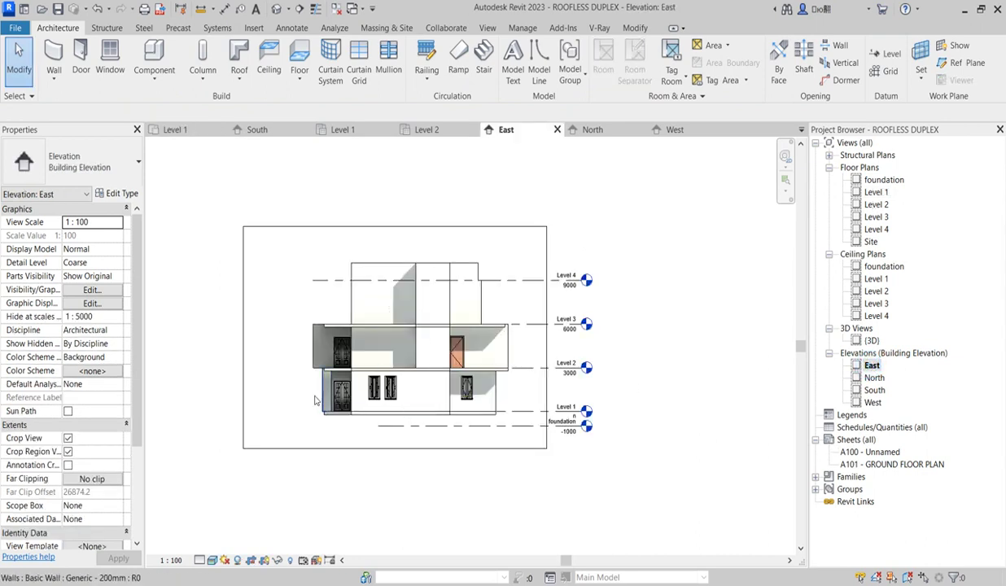
scroll(414, 342, up, 2)
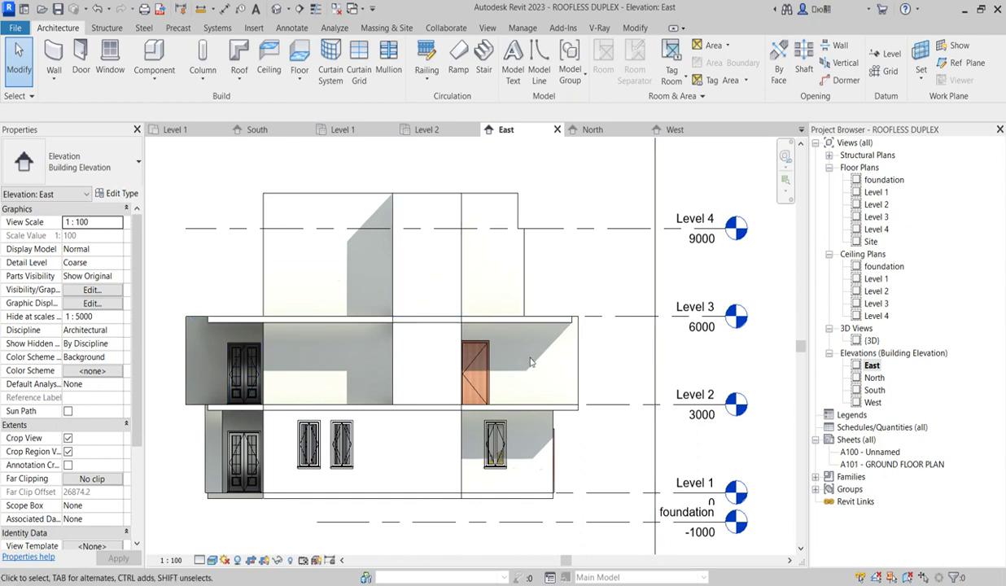
Step: On Level 3, create walls similar to the right-hand wall with -200 base offset and 600 height
double_click(876, 218)
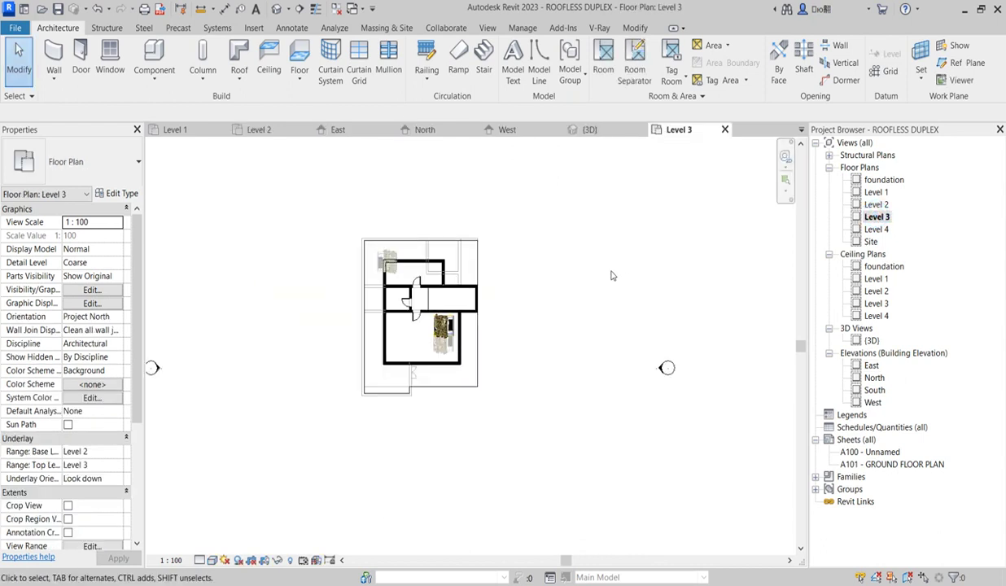
scroll(562, 303, up, 2)
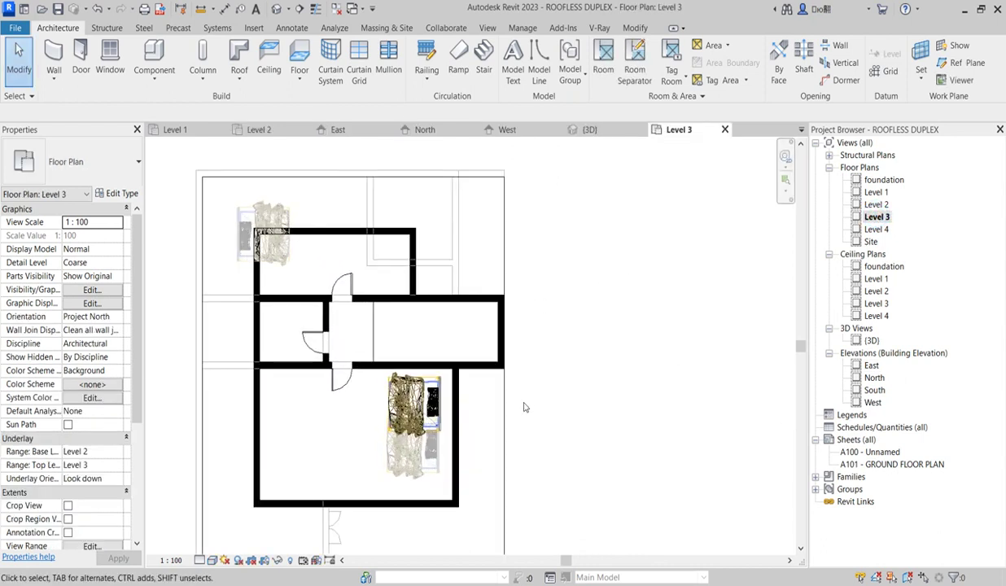
click(498, 336)
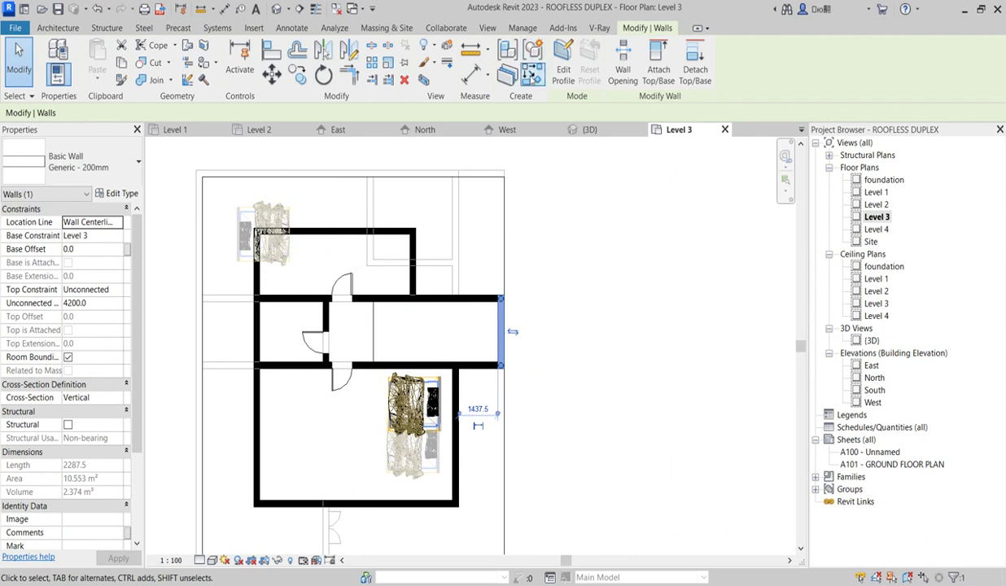
click(531, 75)
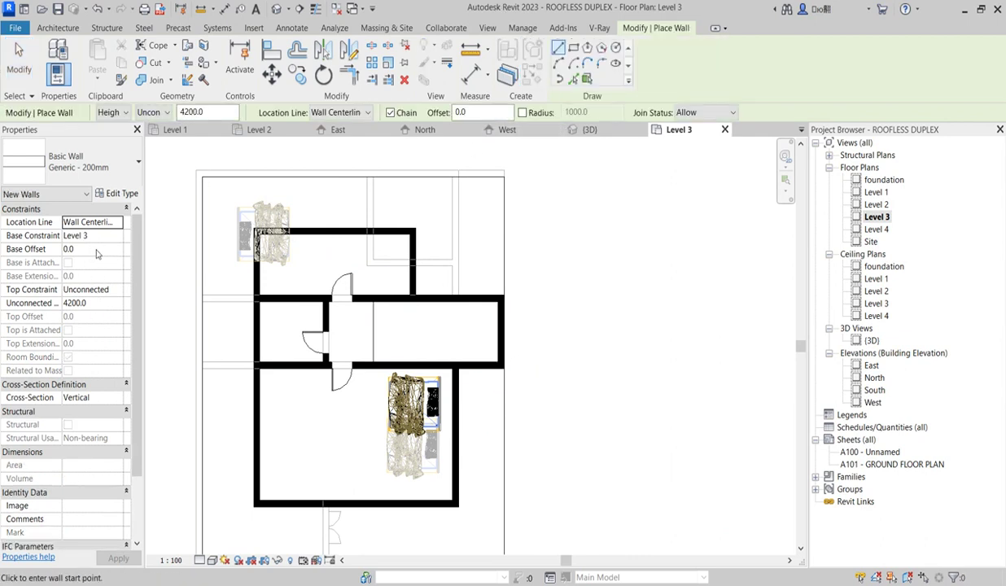
click(96, 251)
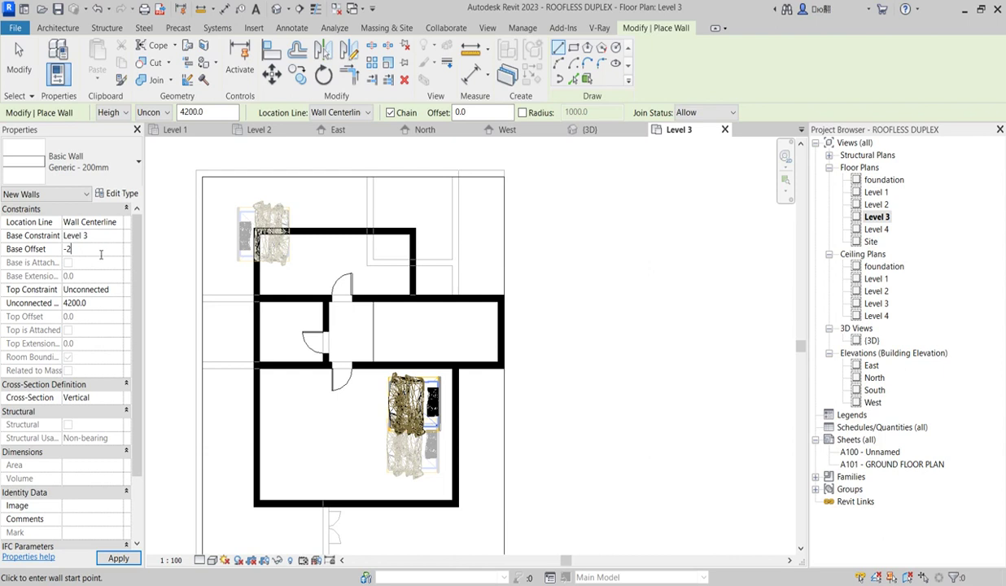
click(106, 306)
key(Return)
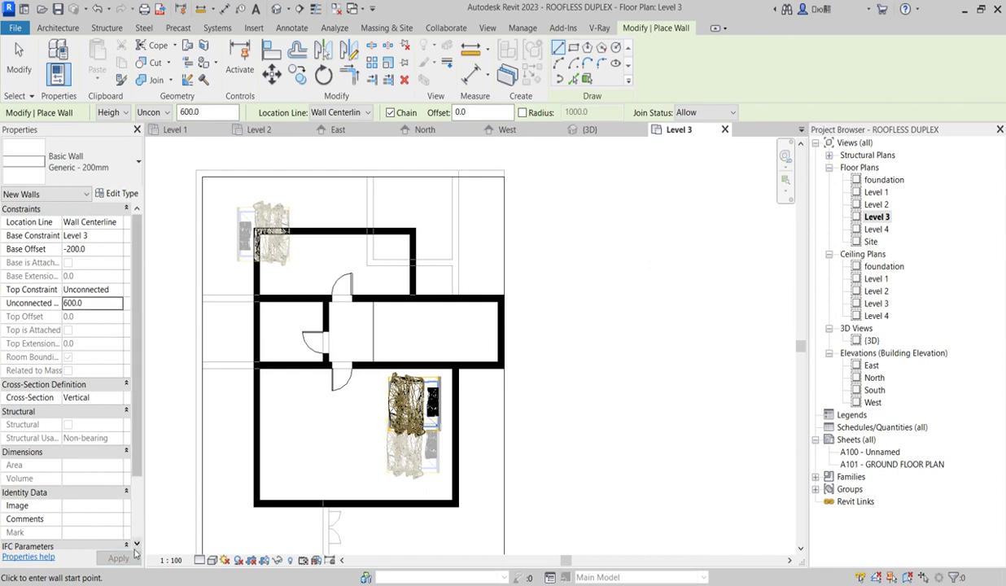
Step: Draw the 600-high walls up the right side and across the top of the plan
click(513, 304)
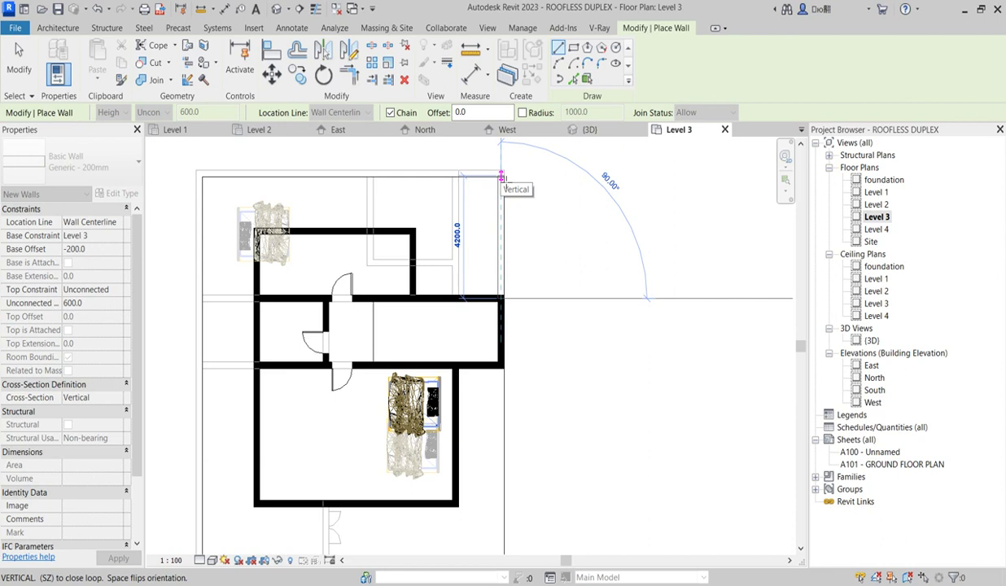
click(501, 178)
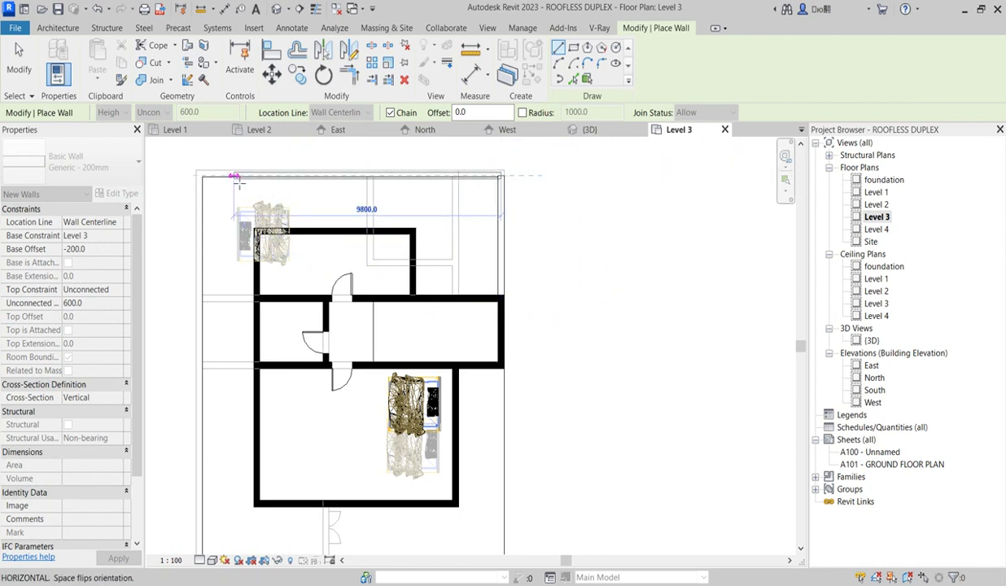
click(203, 175)
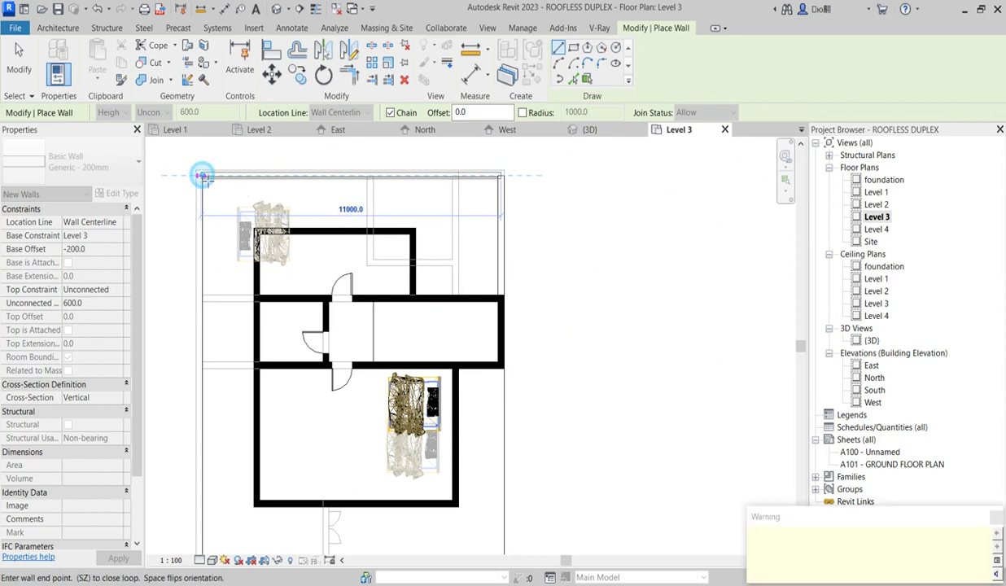
key(Escape)
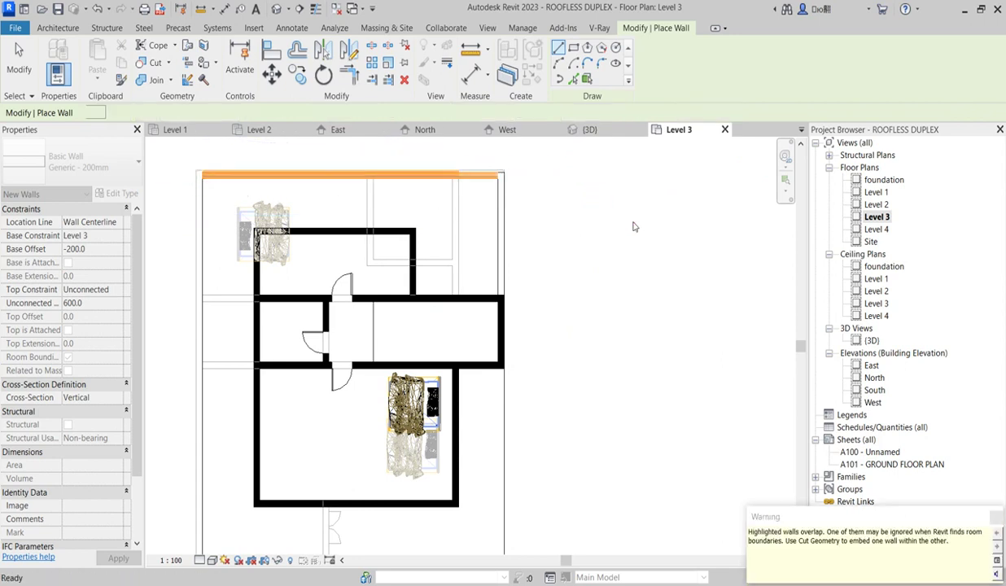
scroll(448, 228, up, 2)
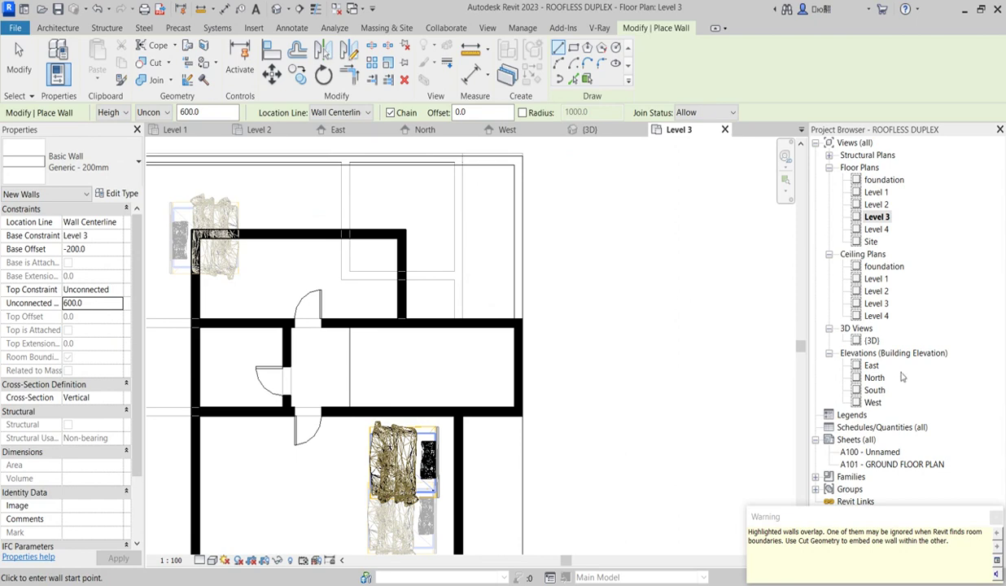
Step: Select the Level 3 floor slab in 3D and enter Edit Boundary
double_click(872, 341)
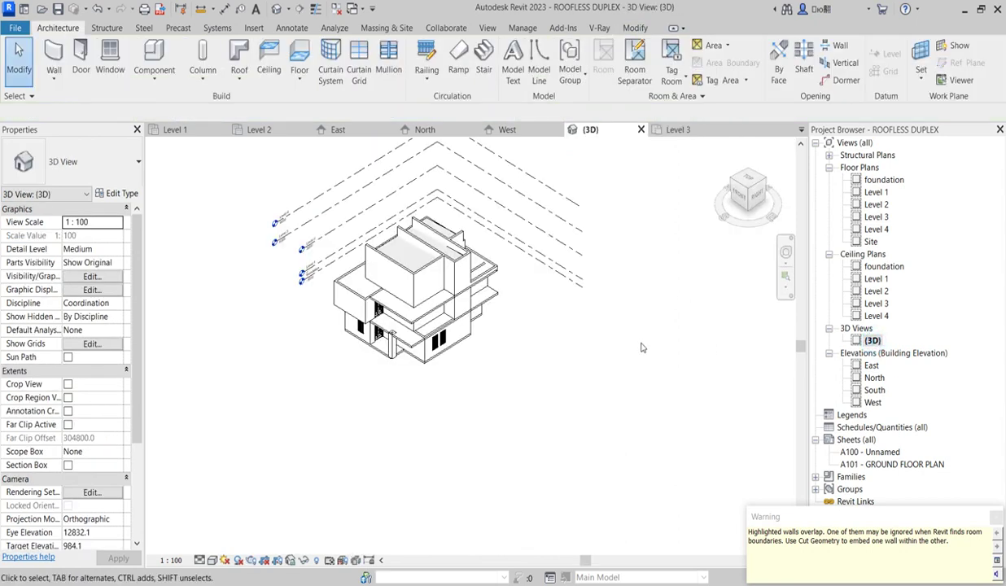
scroll(537, 330, up, 8)
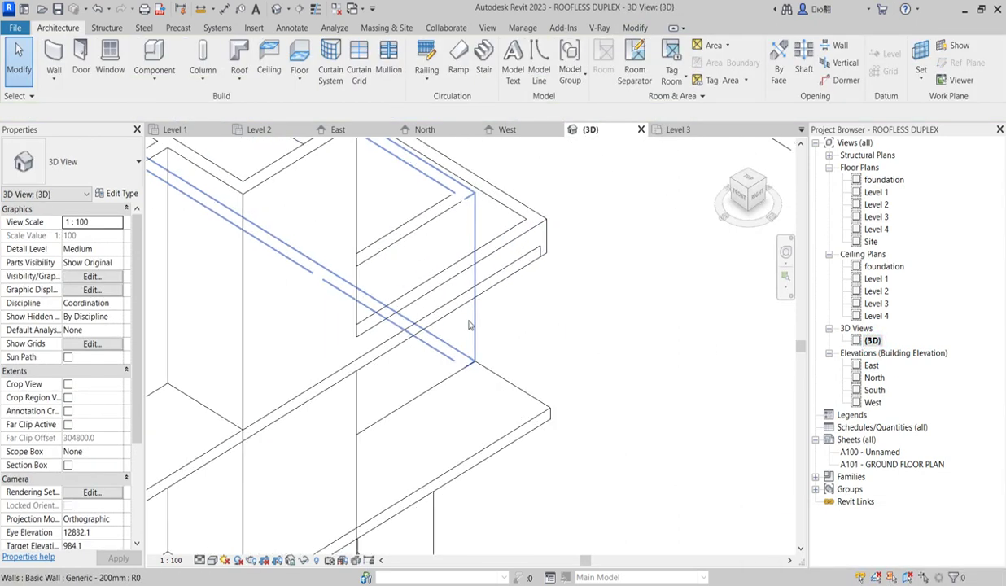
click(518, 269)
scroll(525, 301, down, 3)
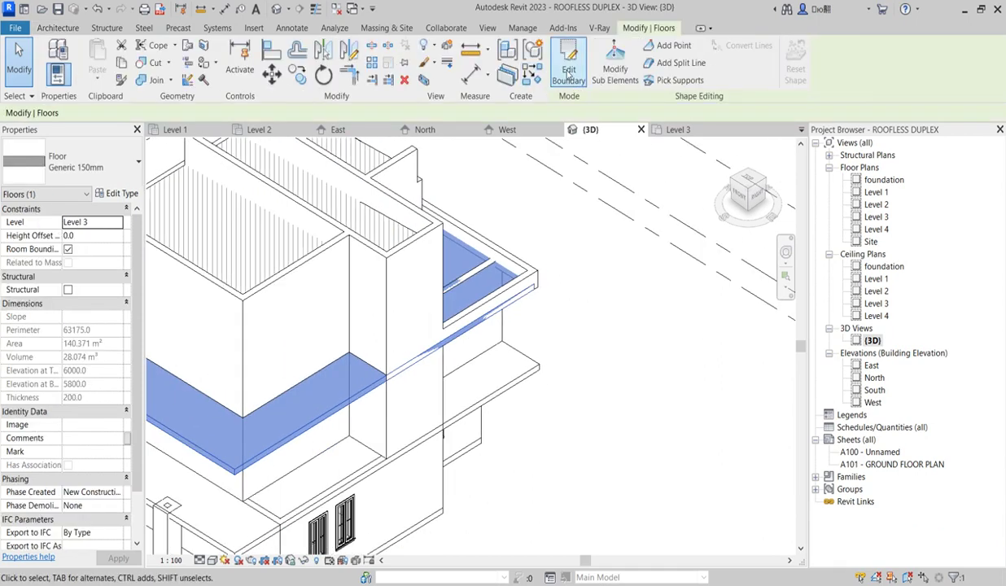
click(568, 73)
Step: Move to the Level 3 floor plan to edit the floor sketch
double_click(876, 192)
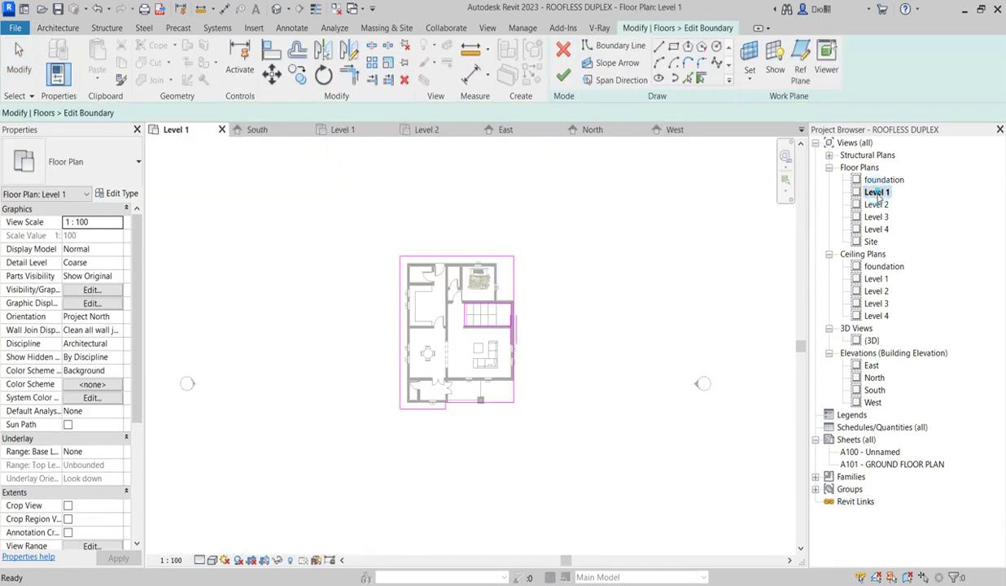
double_click(877, 204)
scroll(501, 429, down, 2)
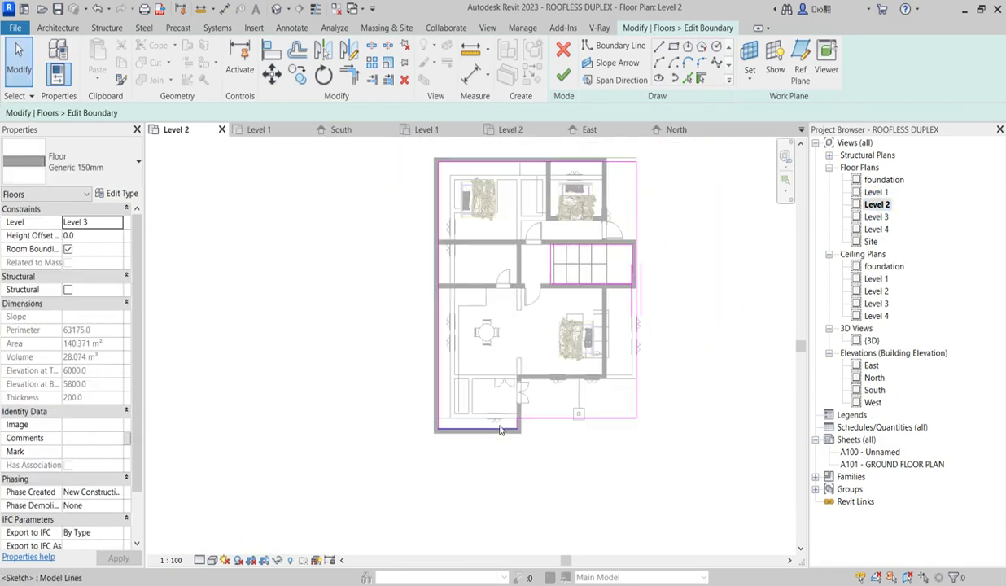
key(z)
key(f)
double_click(877, 217)
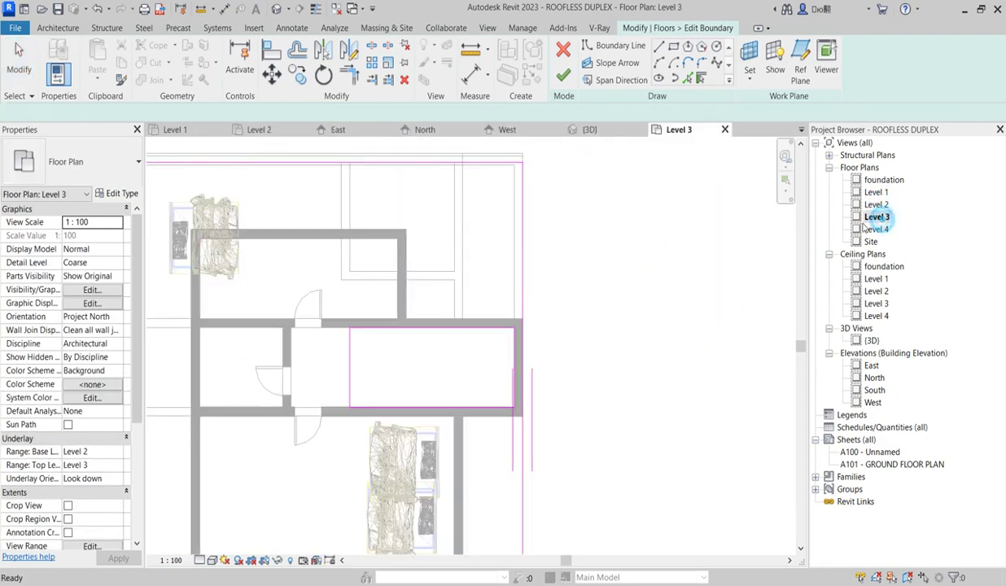
scroll(502, 252, down, 2)
scroll(496, 278, up, 2)
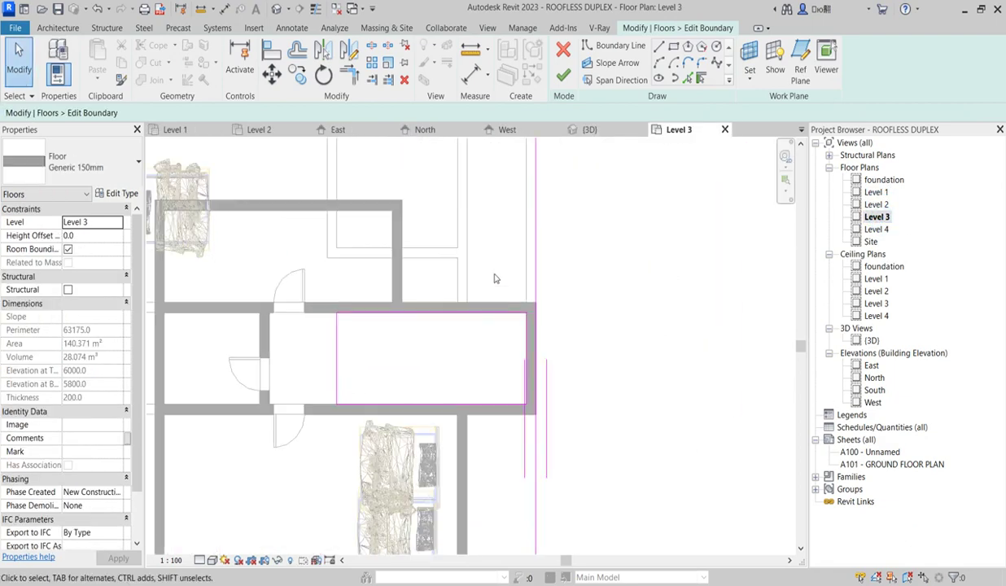
Step: Draw a straight boundary line from the top-right corner down to the wall corner
click(659, 48)
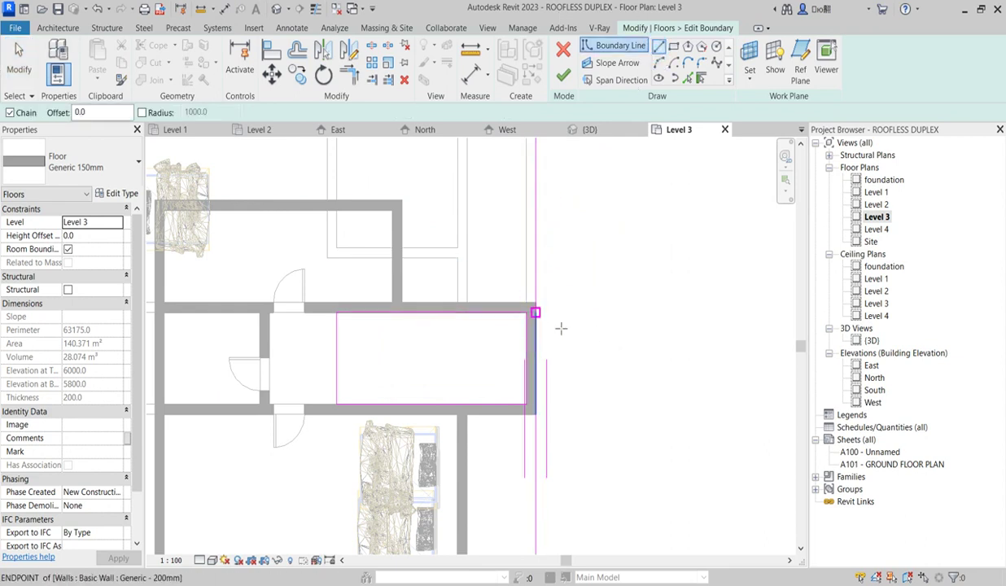
click(535, 304)
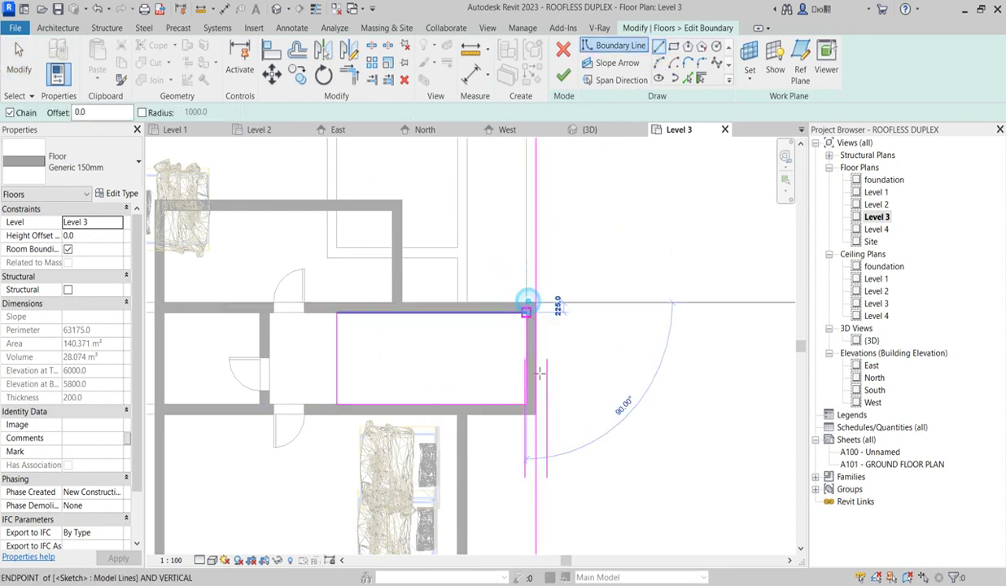
scroll(533, 301, down, 3)
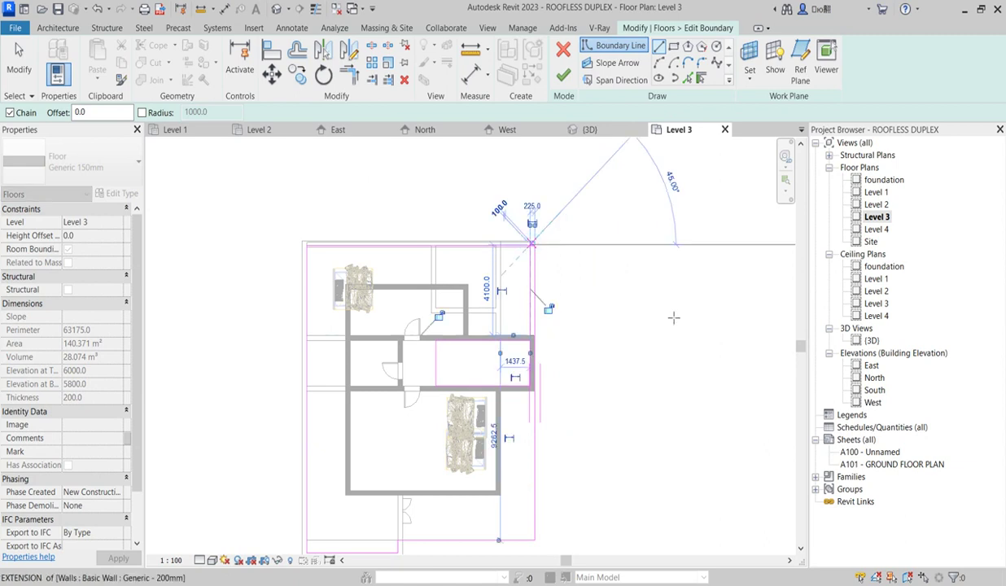
scroll(550, 346, up, 2)
scroll(550, 346, up, 2)
scroll(535, 341, up, 2)
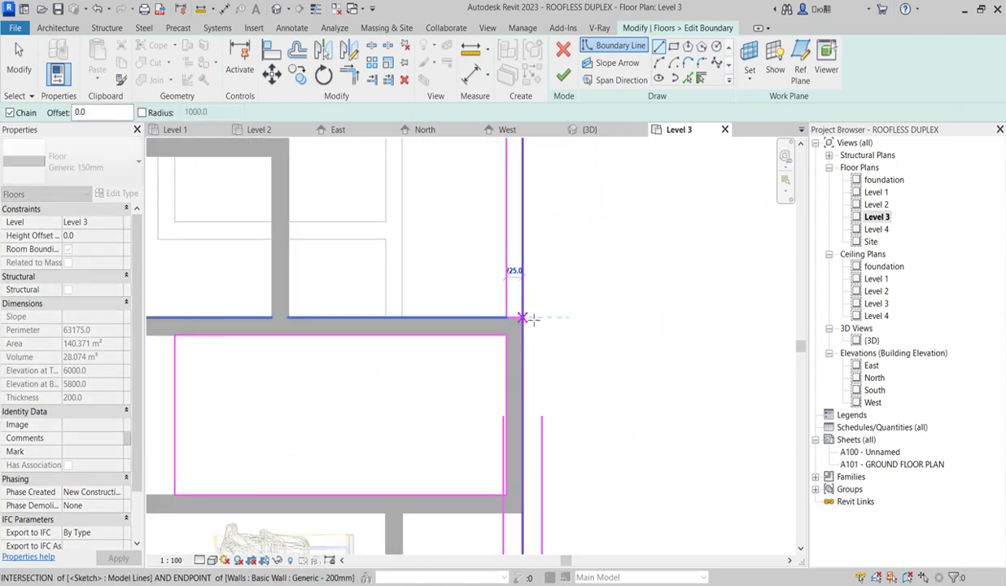
click(522, 316)
Step: Trim/Extend the boundary lines into corners at the wall and top-right, then finish the floor
click(349, 73)
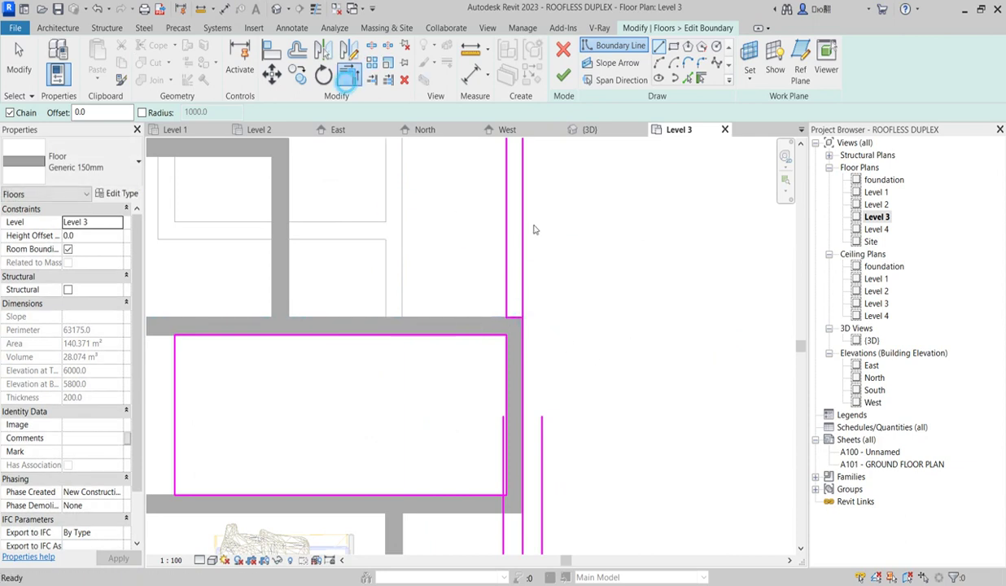
click(512, 318)
click(525, 334)
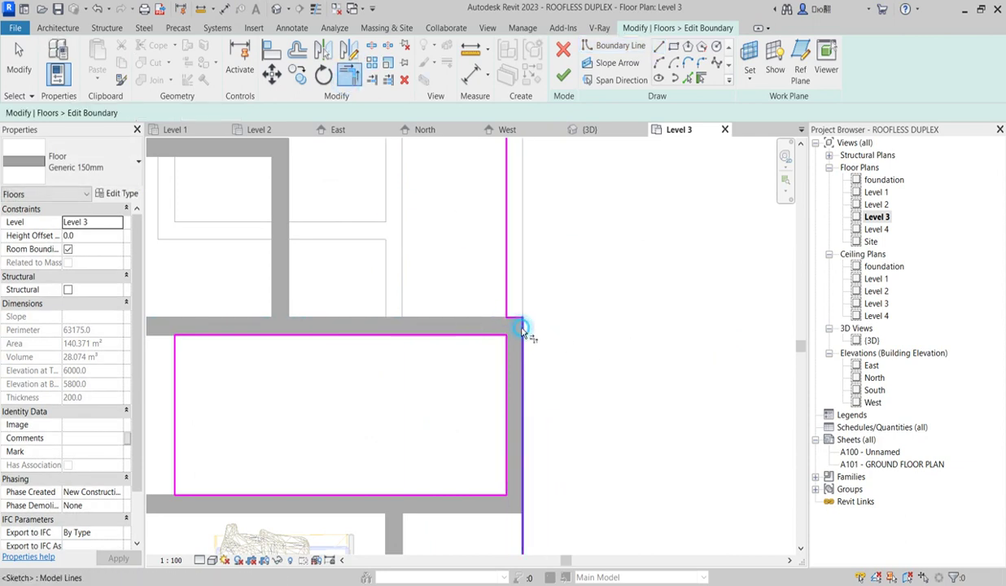
scroll(528, 337, down, 3)
scroll(514, 236, up, 1)
click(520, 219)
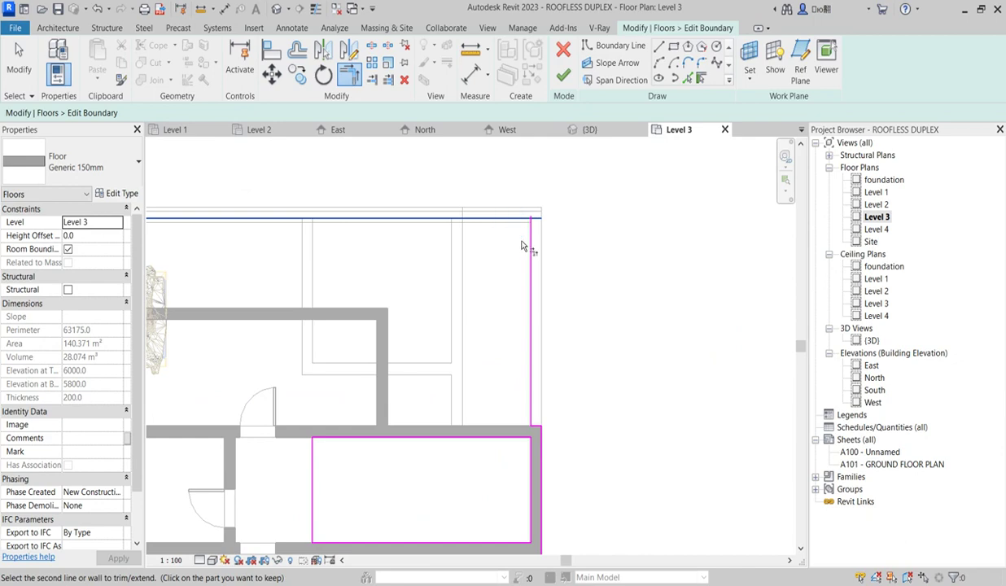
click(529, 244)
click(563, 76)
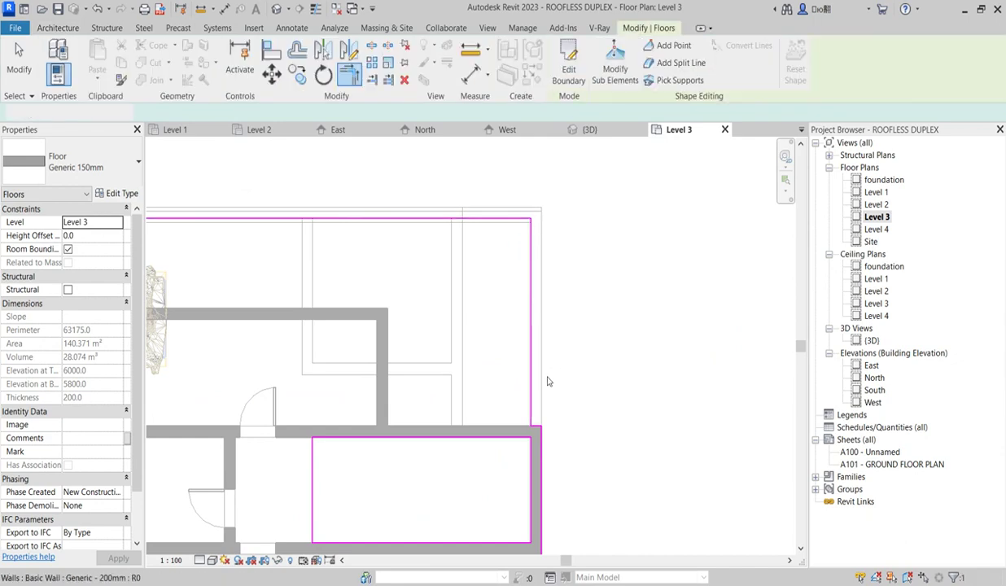
click(634, 399)
Step: In the 3D view, attach the first upper wall's top to the roof
scroll(633, 399, down, 3)
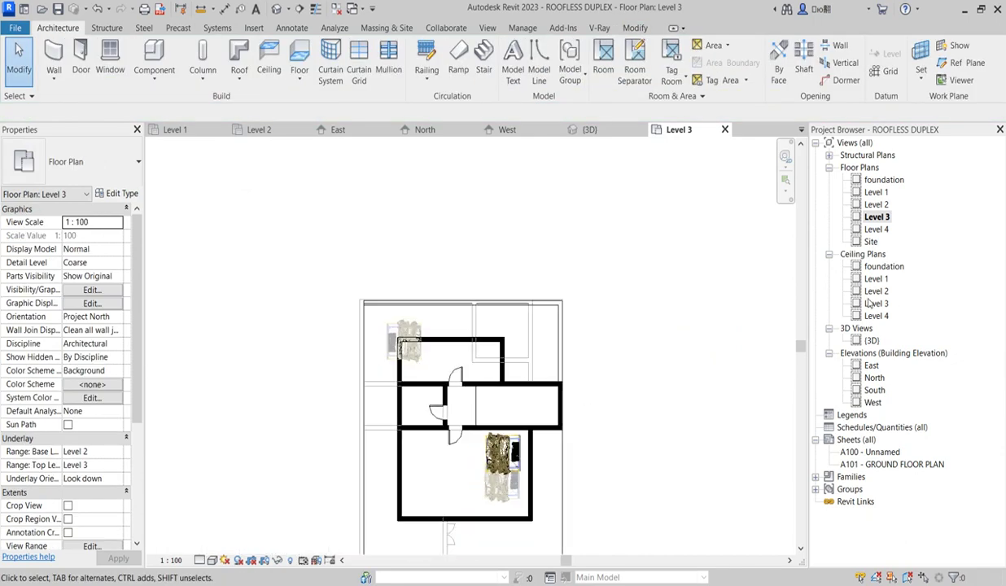
double_click(871, 340)
scroll(625, 360, down, 4)
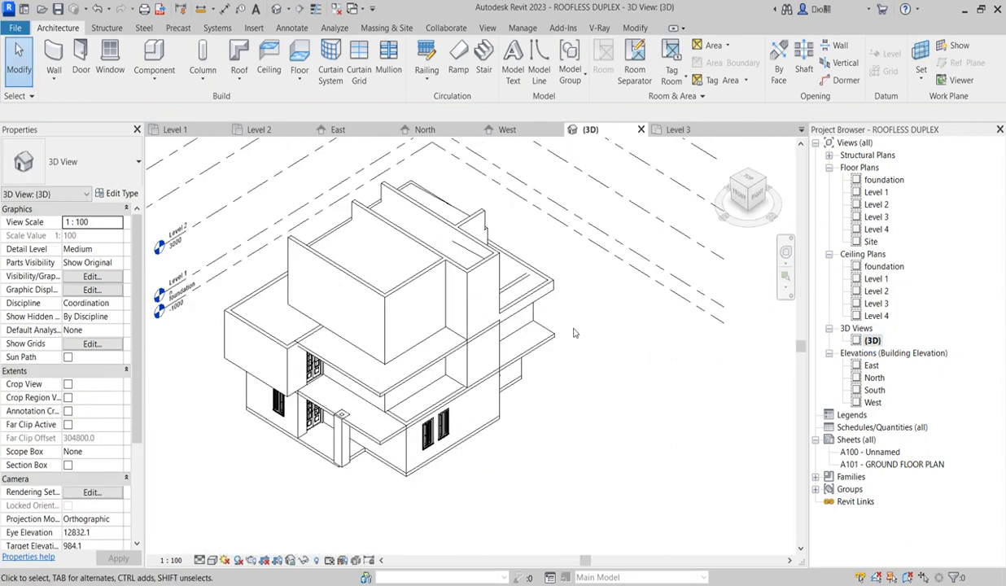
scroll(525, 299, up, 2)
scroll(471, 282, up, 4)
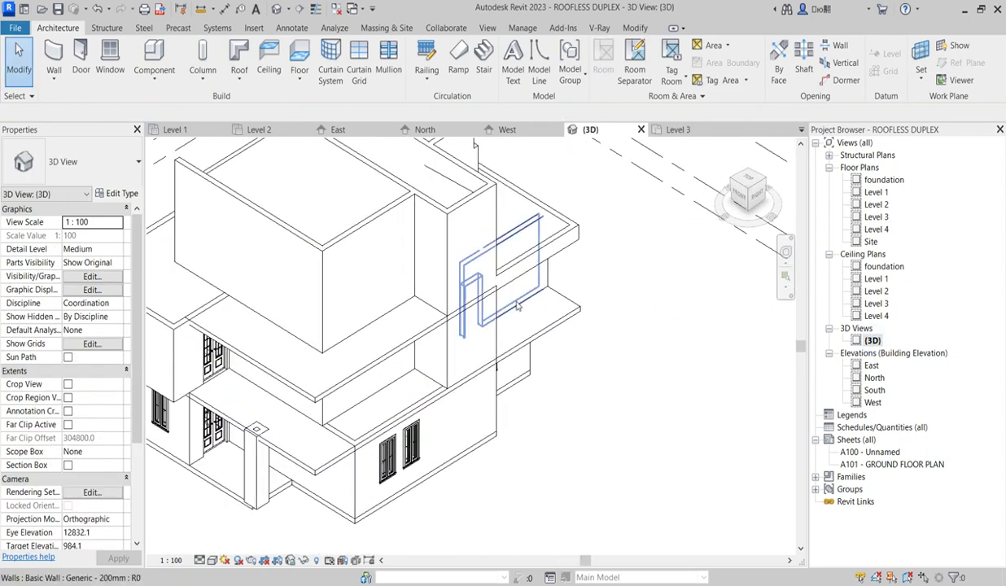
scroll(480, 332, down, 3)
scroll(480, 329, up, 3)
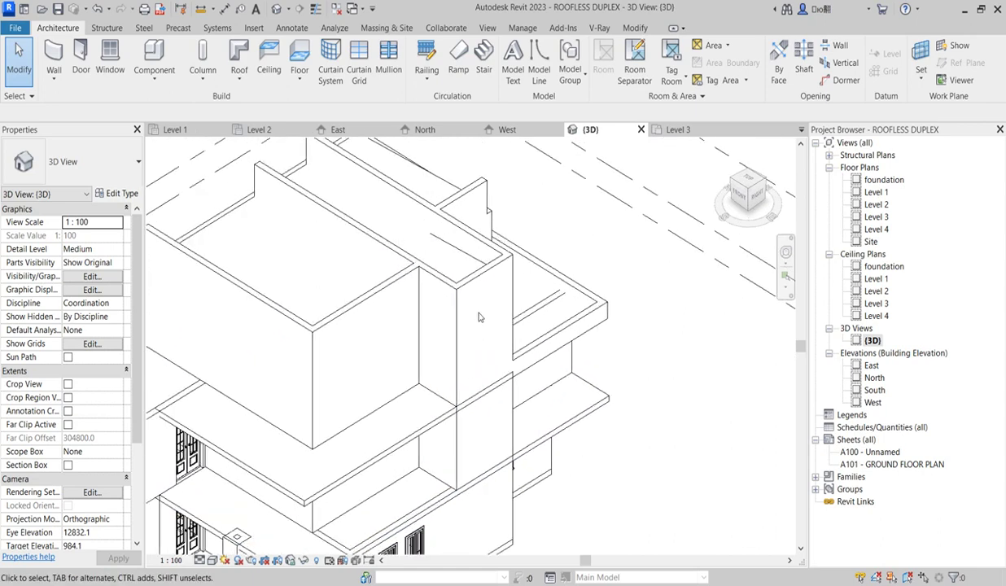
scroll(368, 251, down, 3)
scroll(379, 258, up, 1)
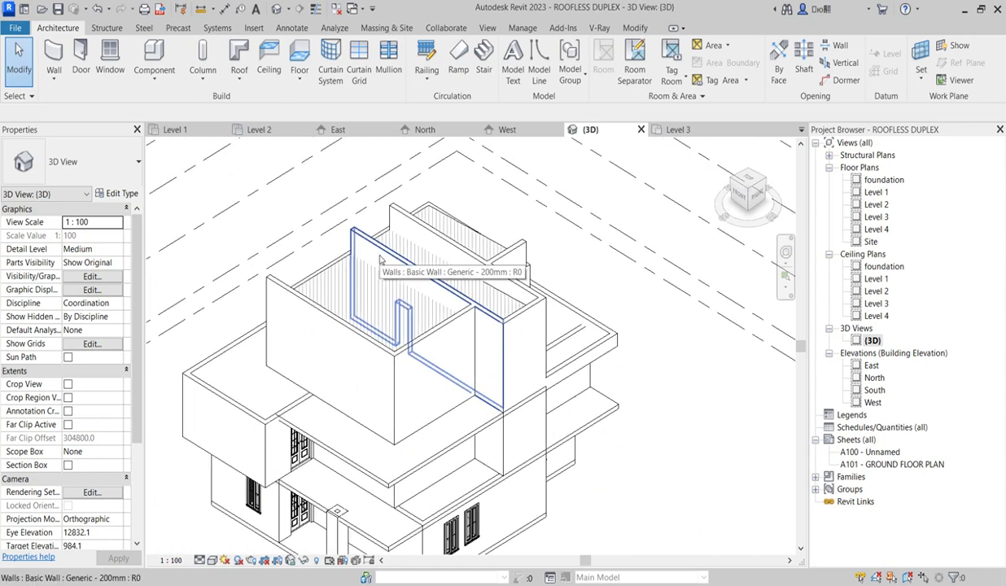
click(379, 259)
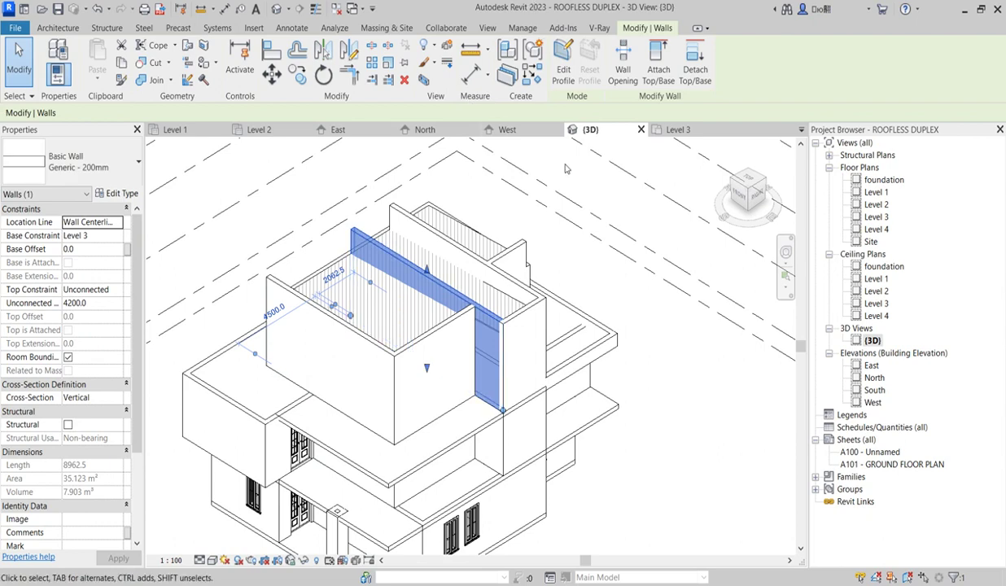
click(659, 69)
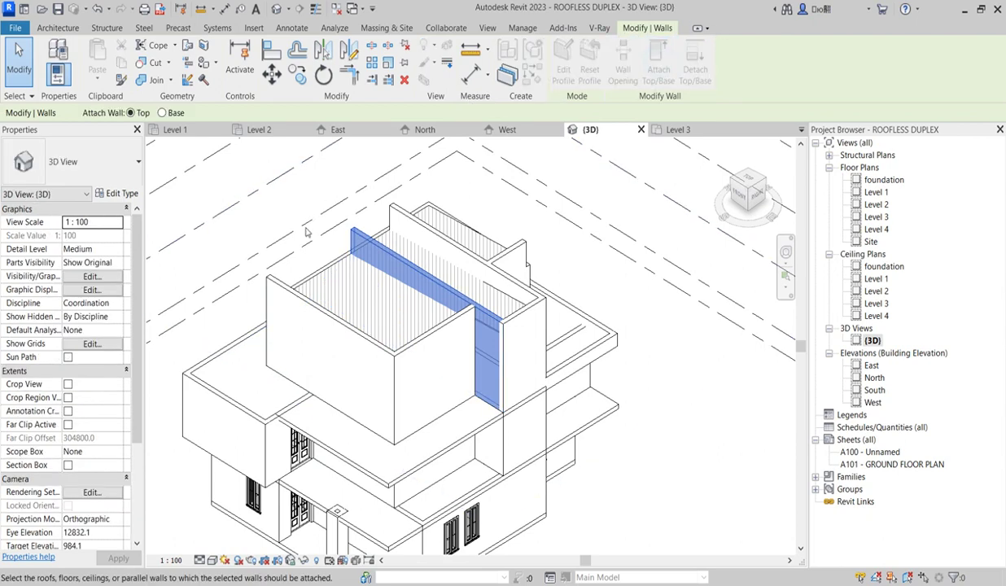
click(356, 274)
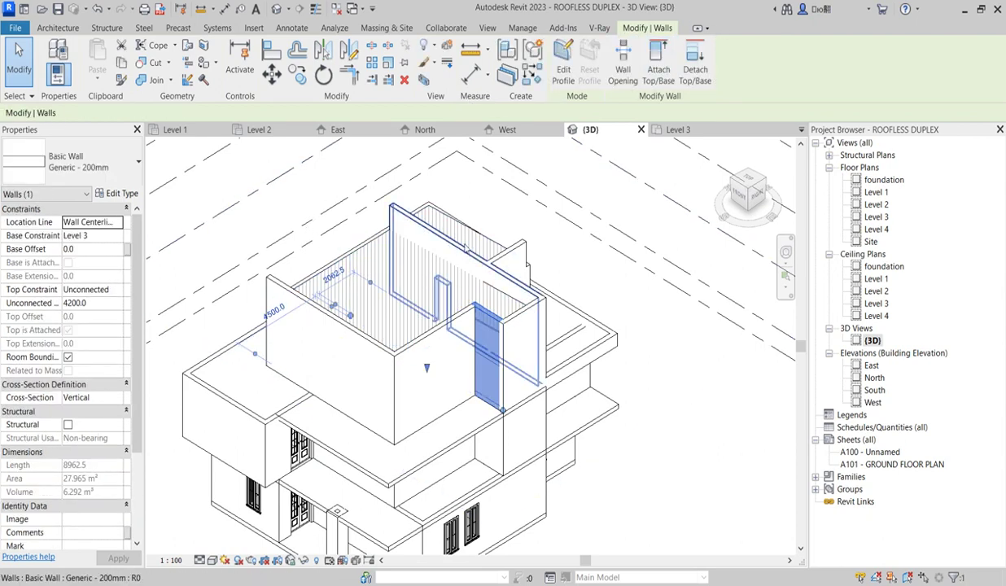
Step: Attach the second upper wall's top to the roof and inspect the result
click(463, 258)
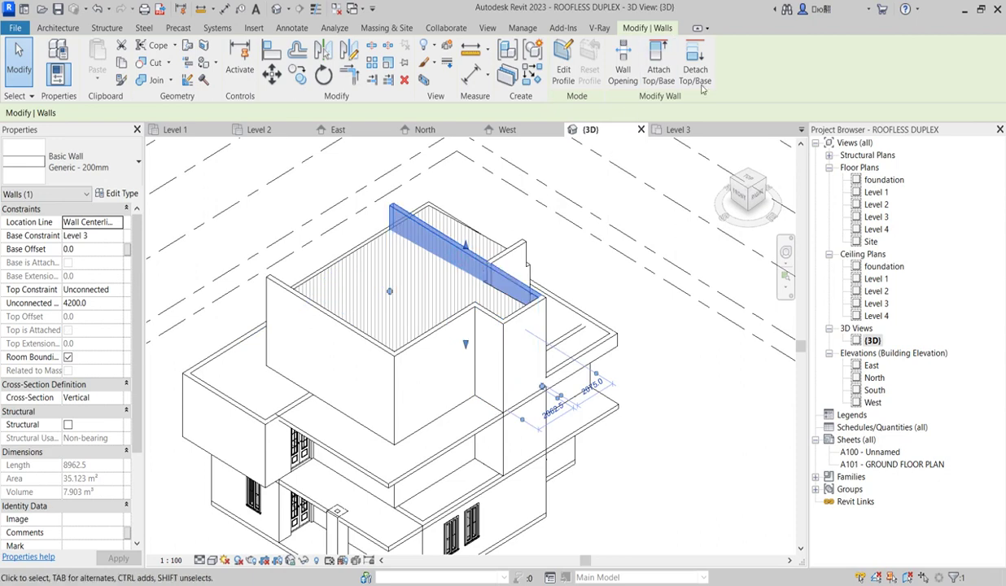
click(656, 76)
click(382, 235)
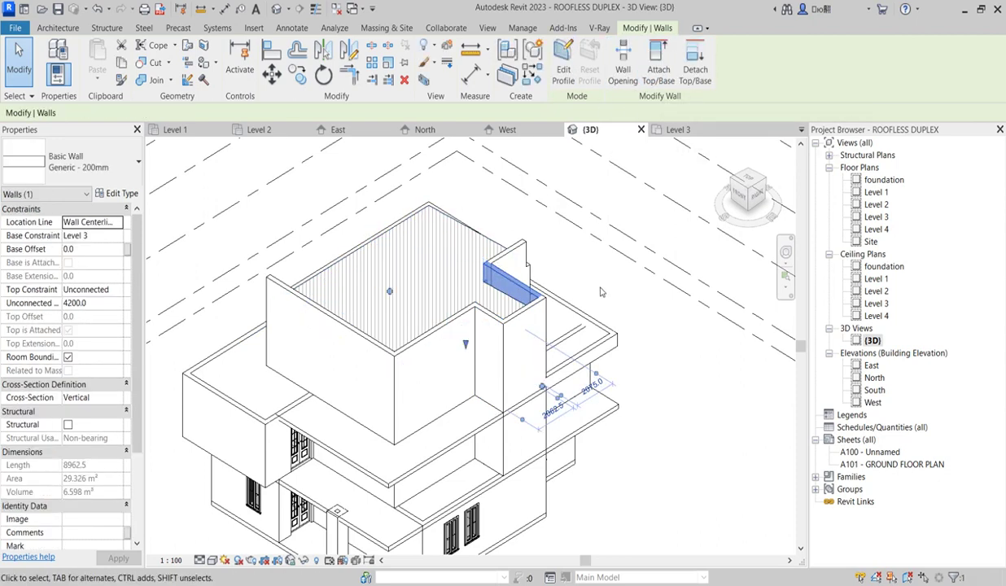
click(591, 269)
scroll(499, 312, down, 3)
scroll(500, 311, up, 6)
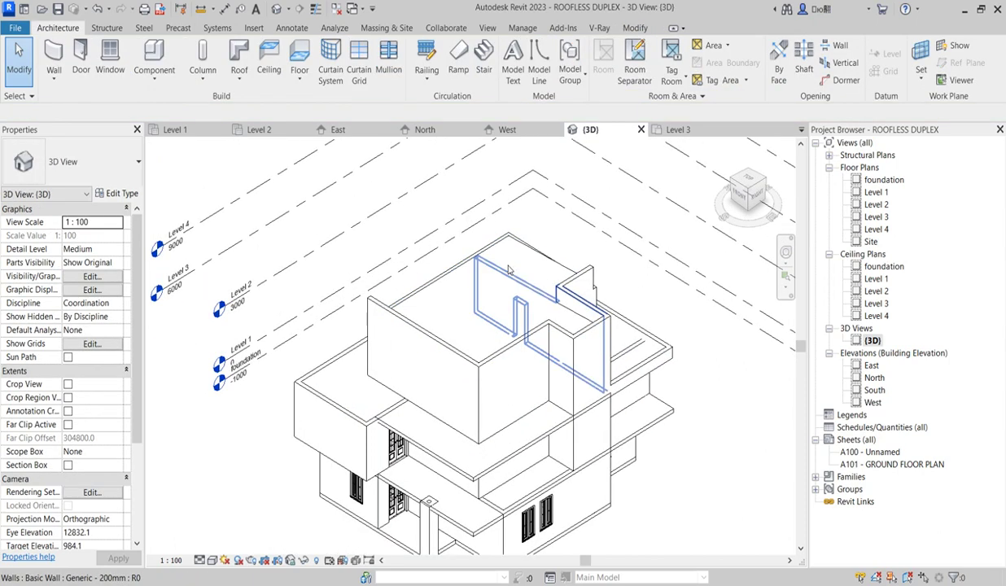
scroll(500, 312, down, 3)
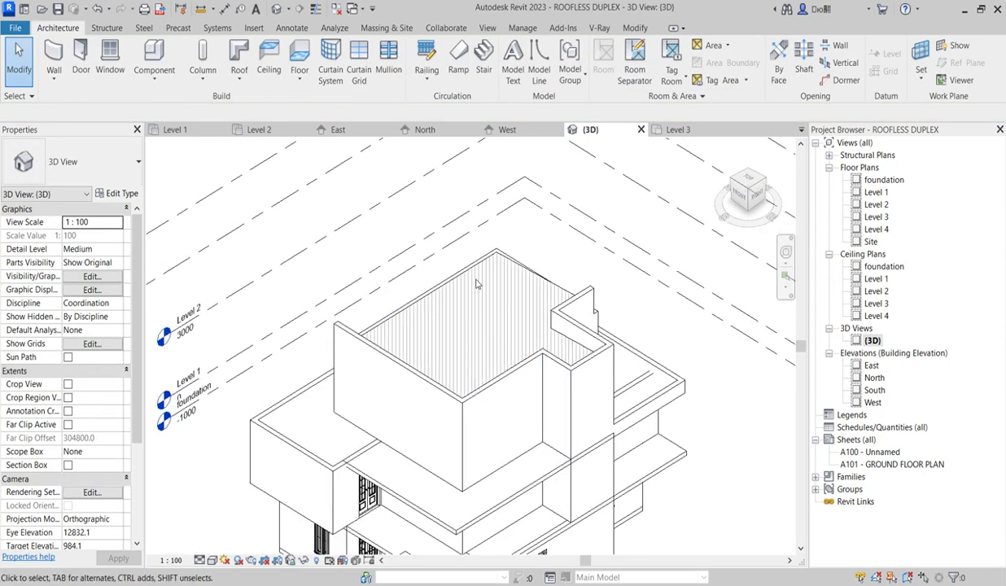
scroll(447, 287, down, 4)
scroll(470, 470, up, 2)
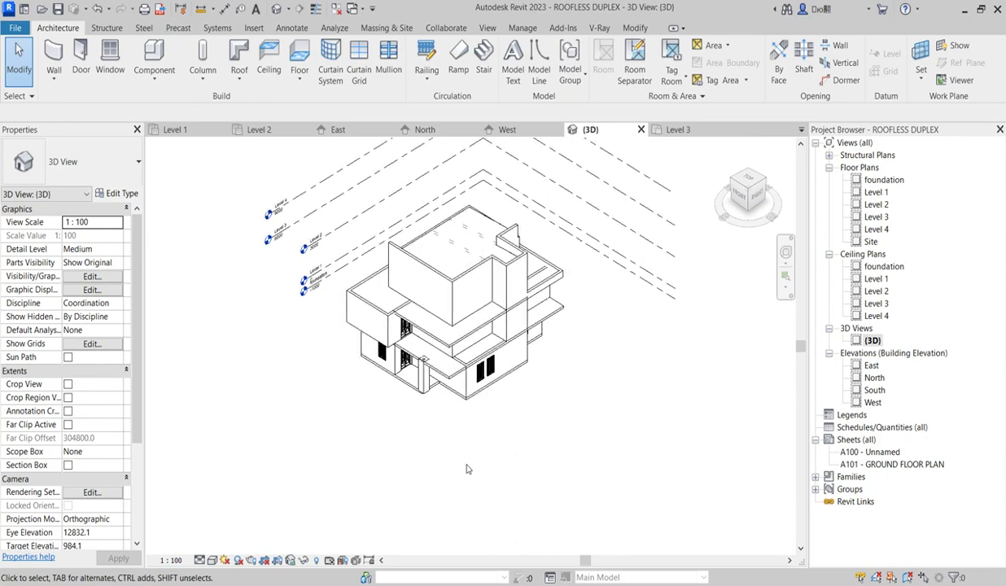
Step: Set the duplex's 3D view to the Realistic visual style, leaving the rendering settings unchanged
click(250, 561)
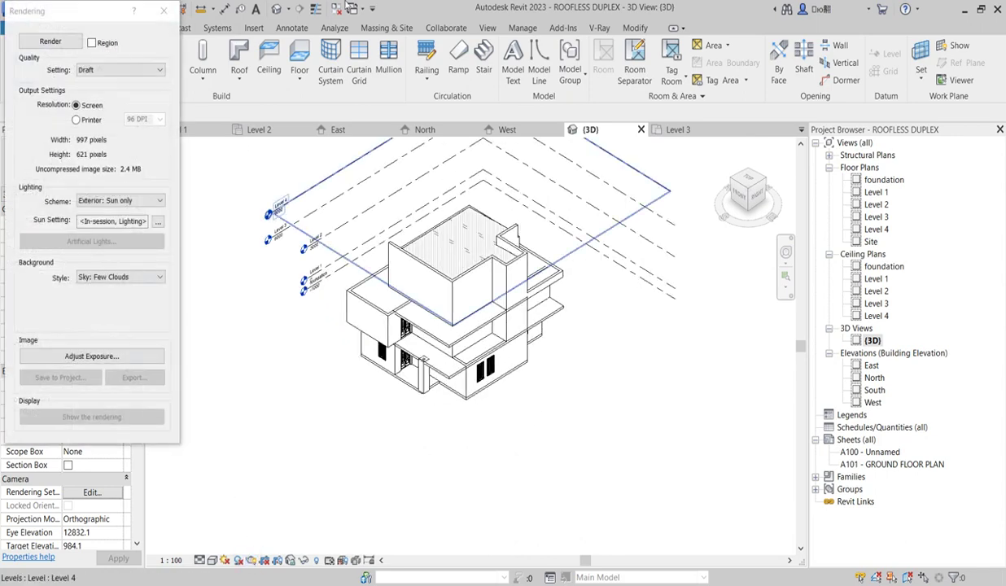
click(163, 11)
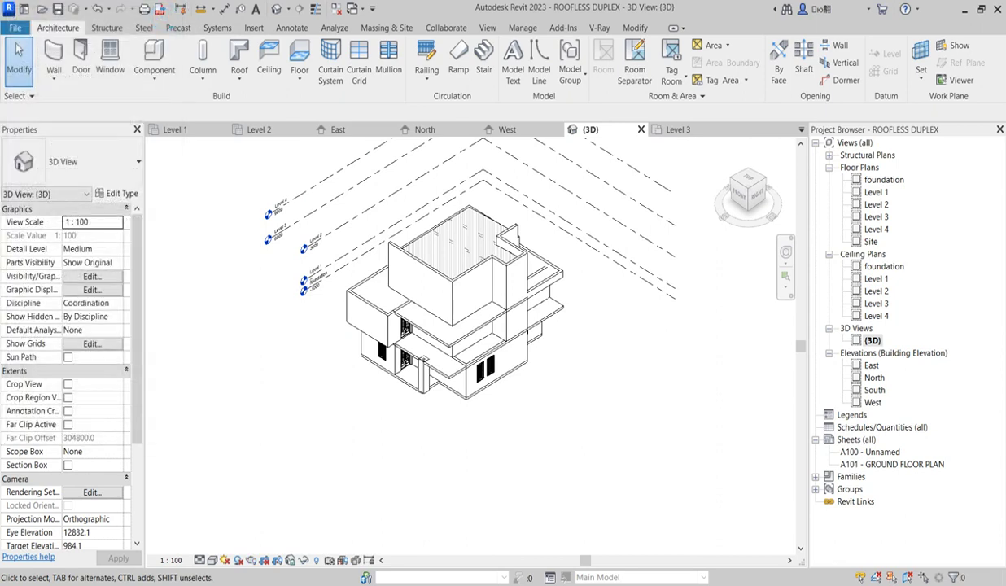
click(212, 561)
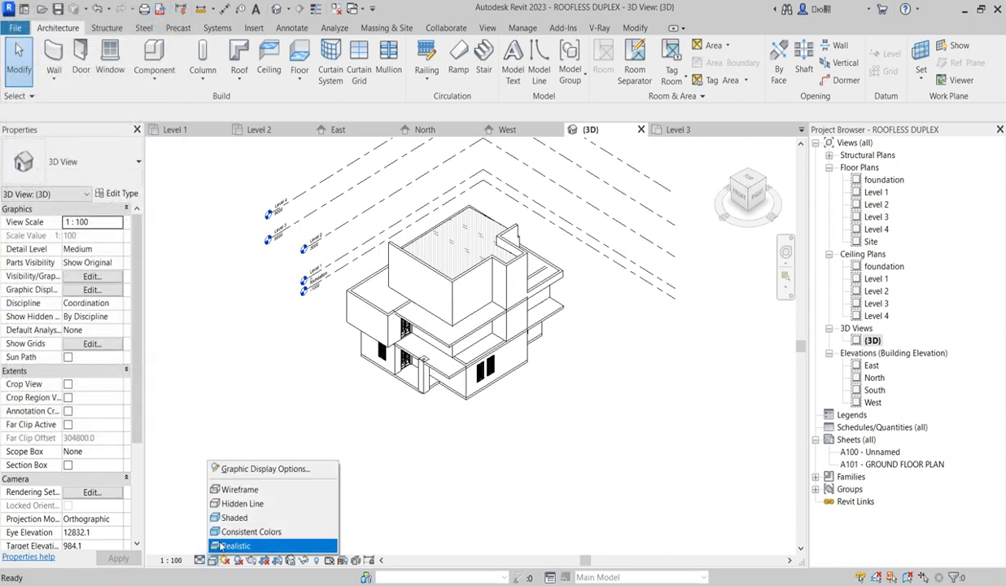
click(258, 542)
Step: Zoom in and out to inspect the realistic duplex with its roof and surrounding walls
scroll(443, 343, up, 5)
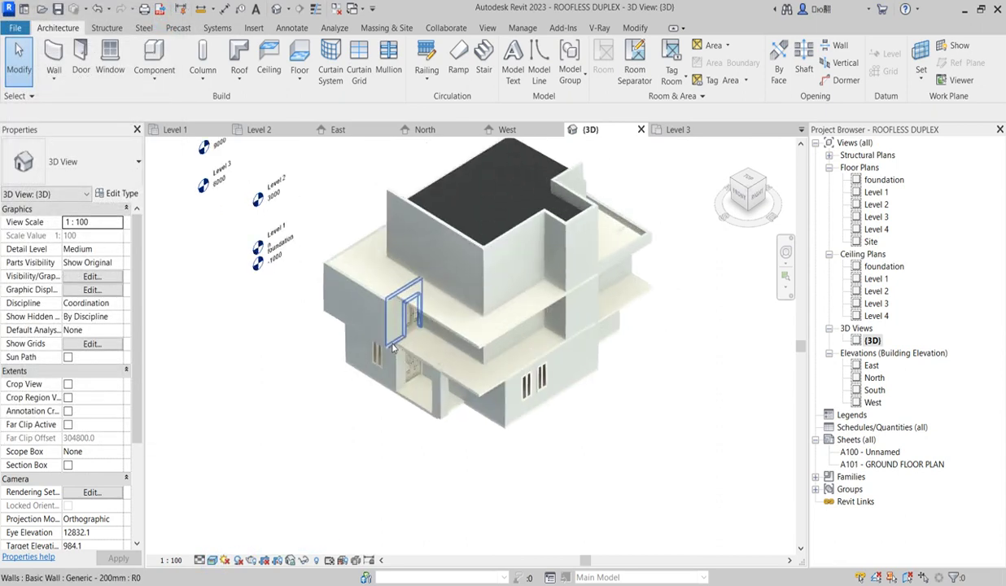
scroll(600, 503, down, 5)
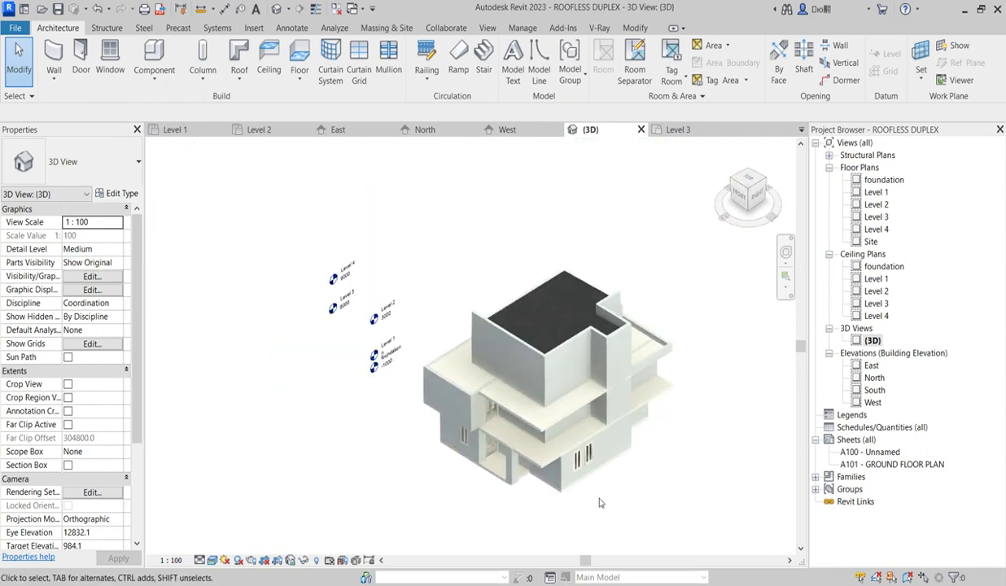
scroll(486, 443, up, 5)
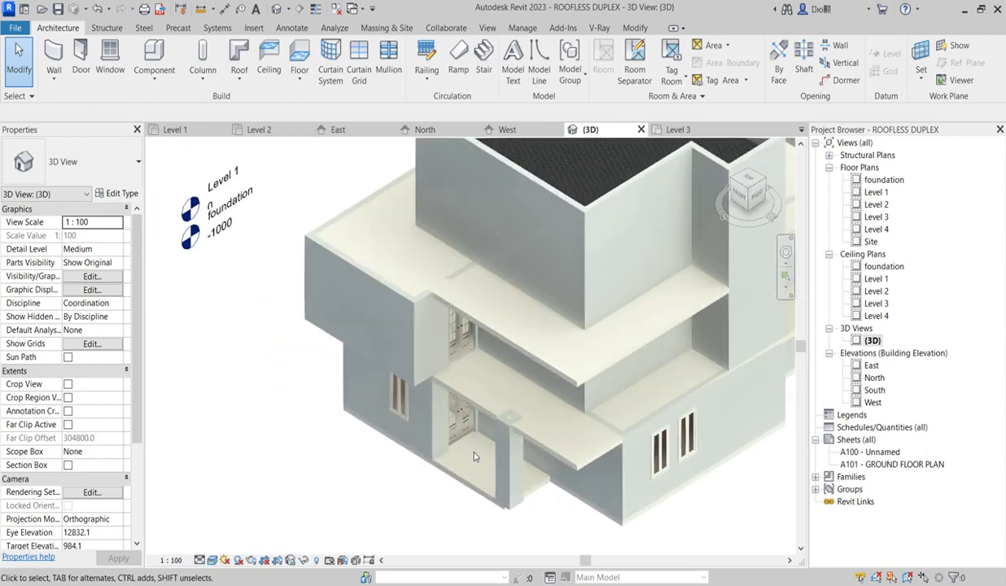
scroll(481, 448, down, 5)
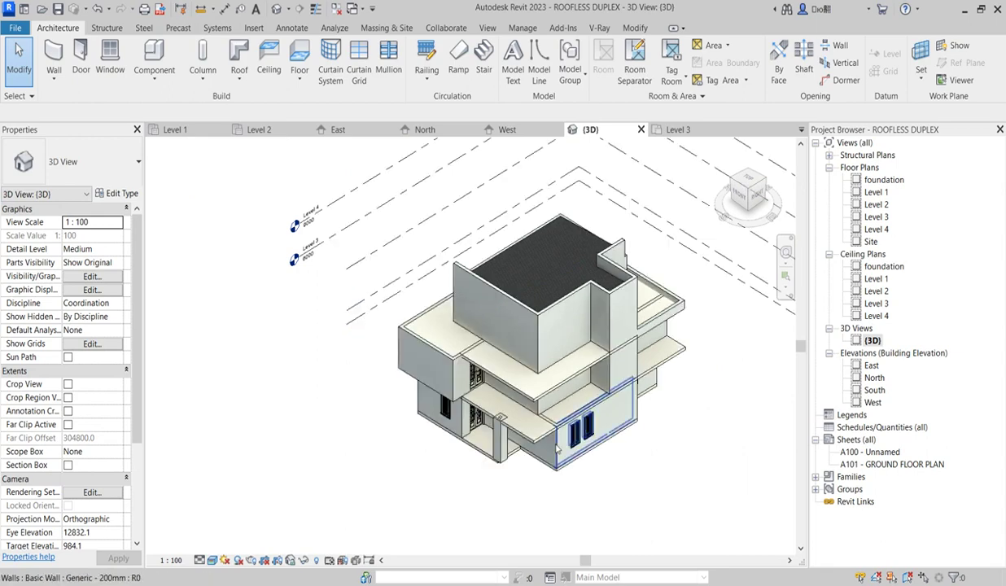
scroll(555, 449, up, 4)
scroll(550, 452, down, 2)
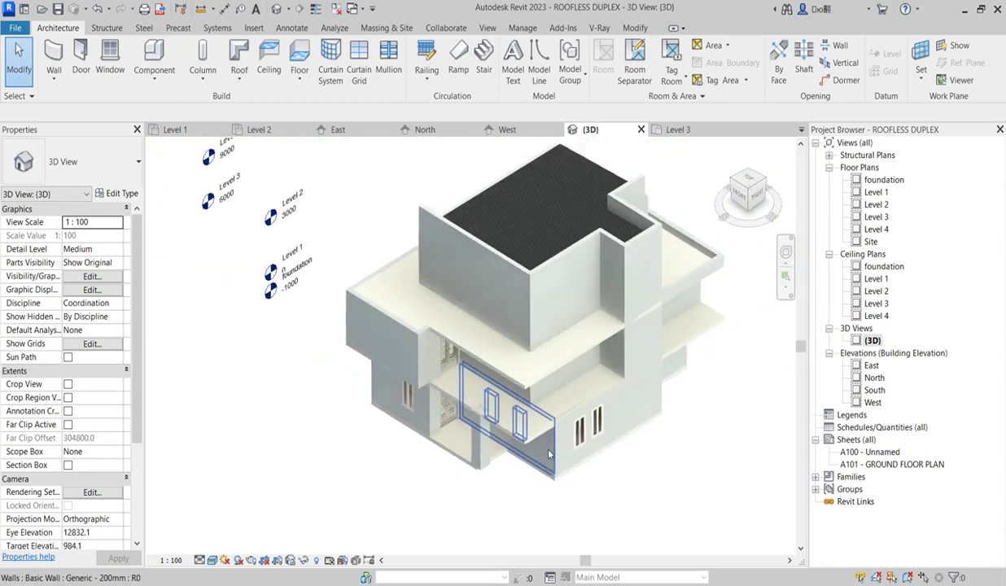
scroll(593, 383, up, 3)
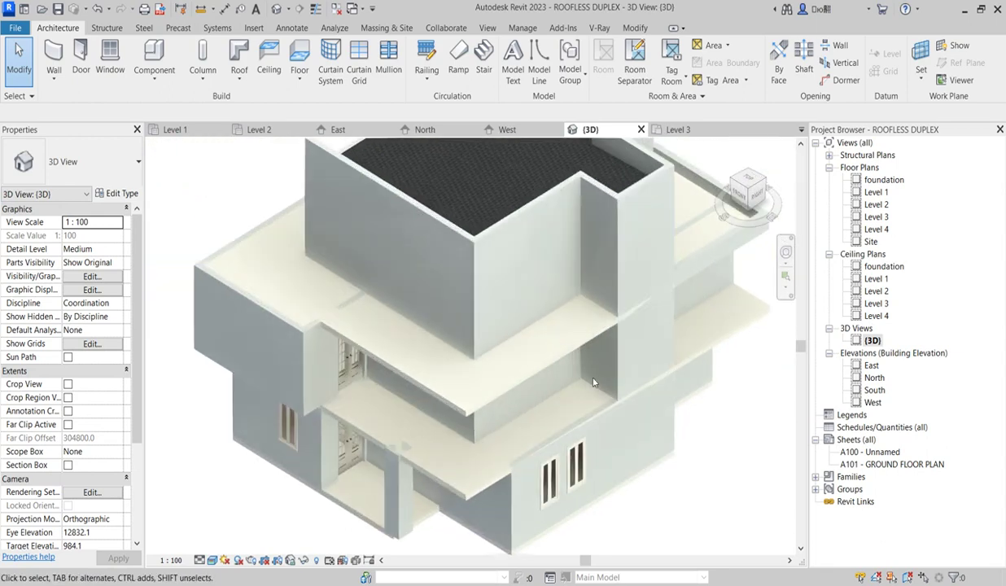
scroll(569, 393, down, 3)
scroll(604, 384, up, 5)
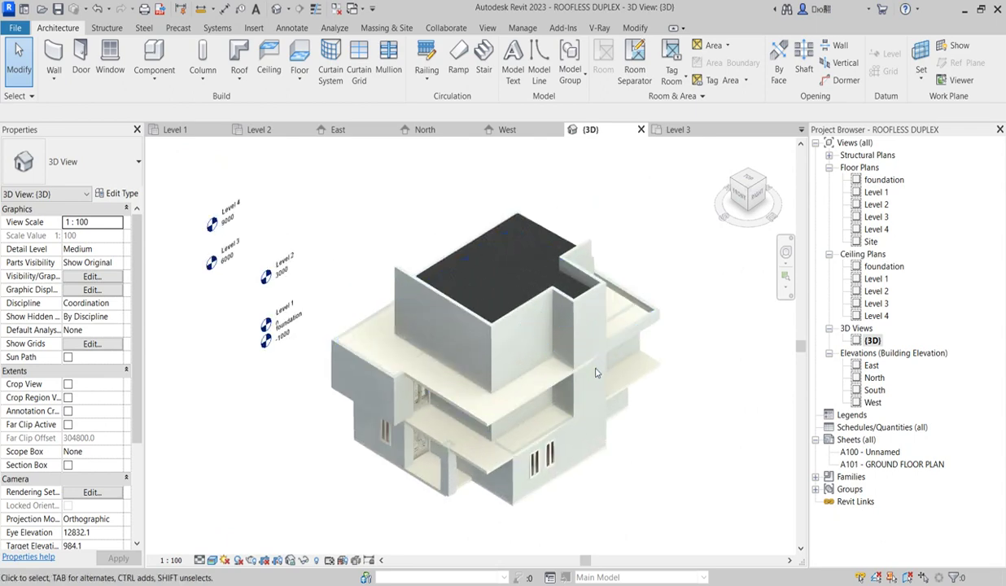
scroll(623, 304, down, 5)
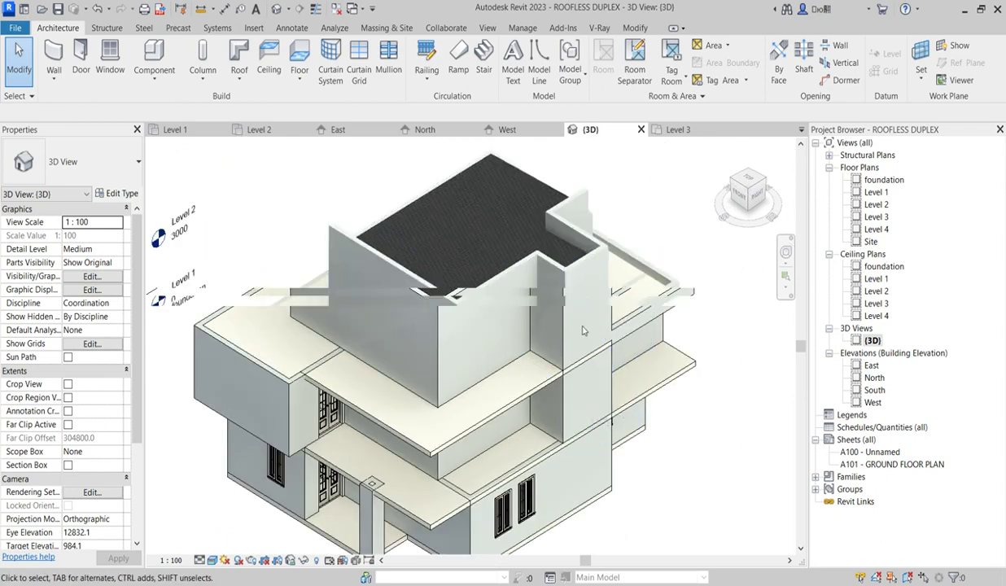
scroll(475, 292, up, 2)
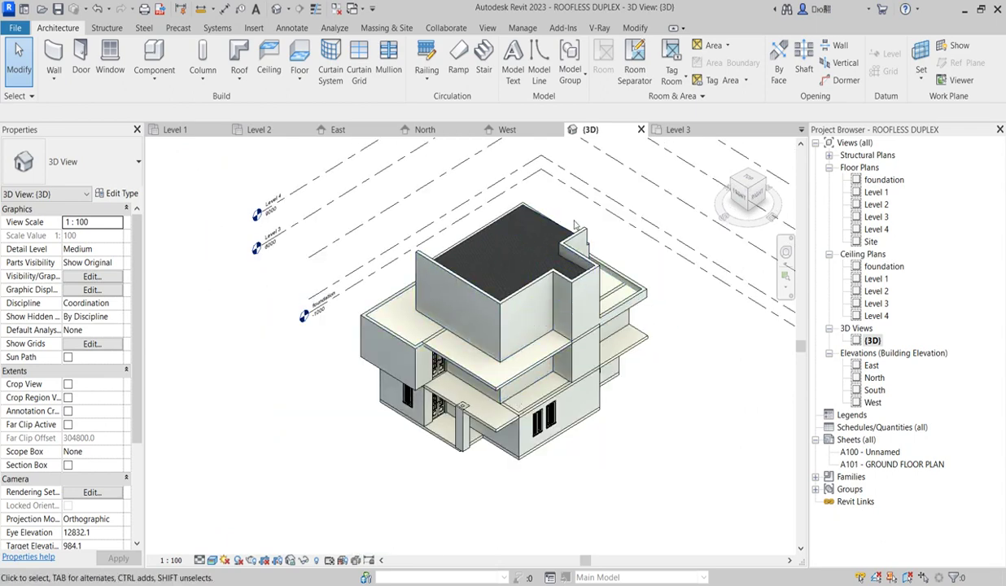
scroll(449, 483, up, 3)
scroll(407, 472, down, 3)
scroll(394, 465, up, 1)
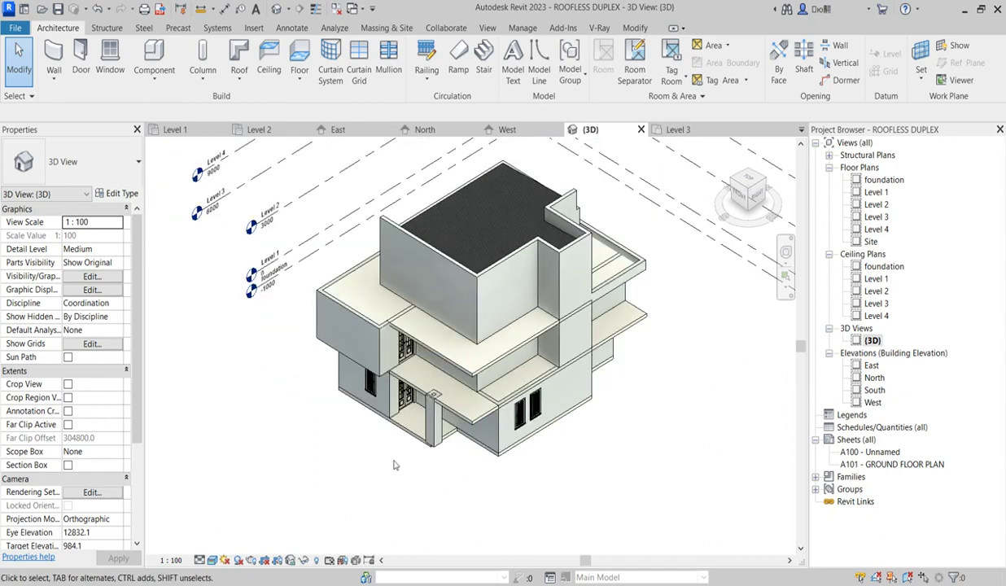
scroll(350, 472, up, 1)
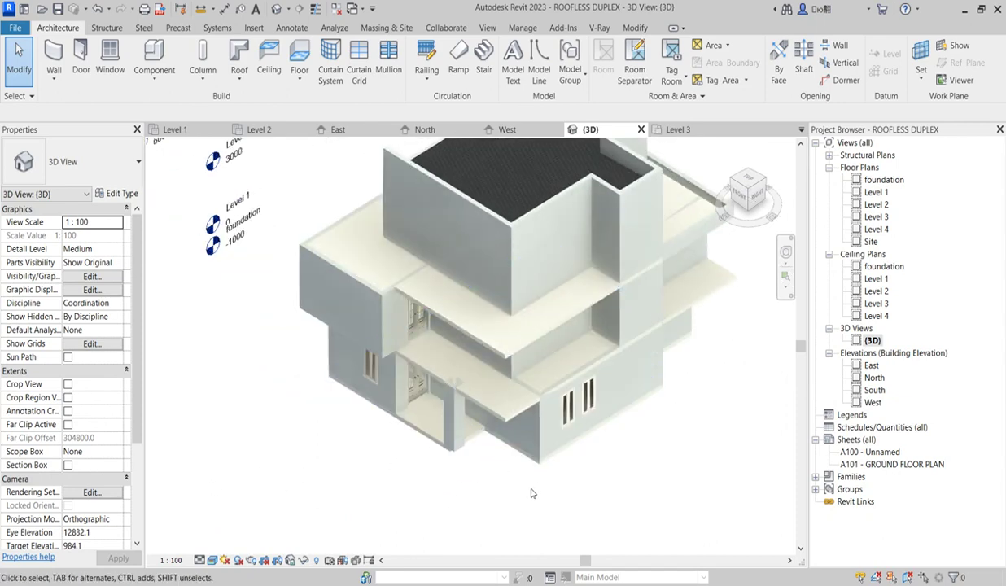